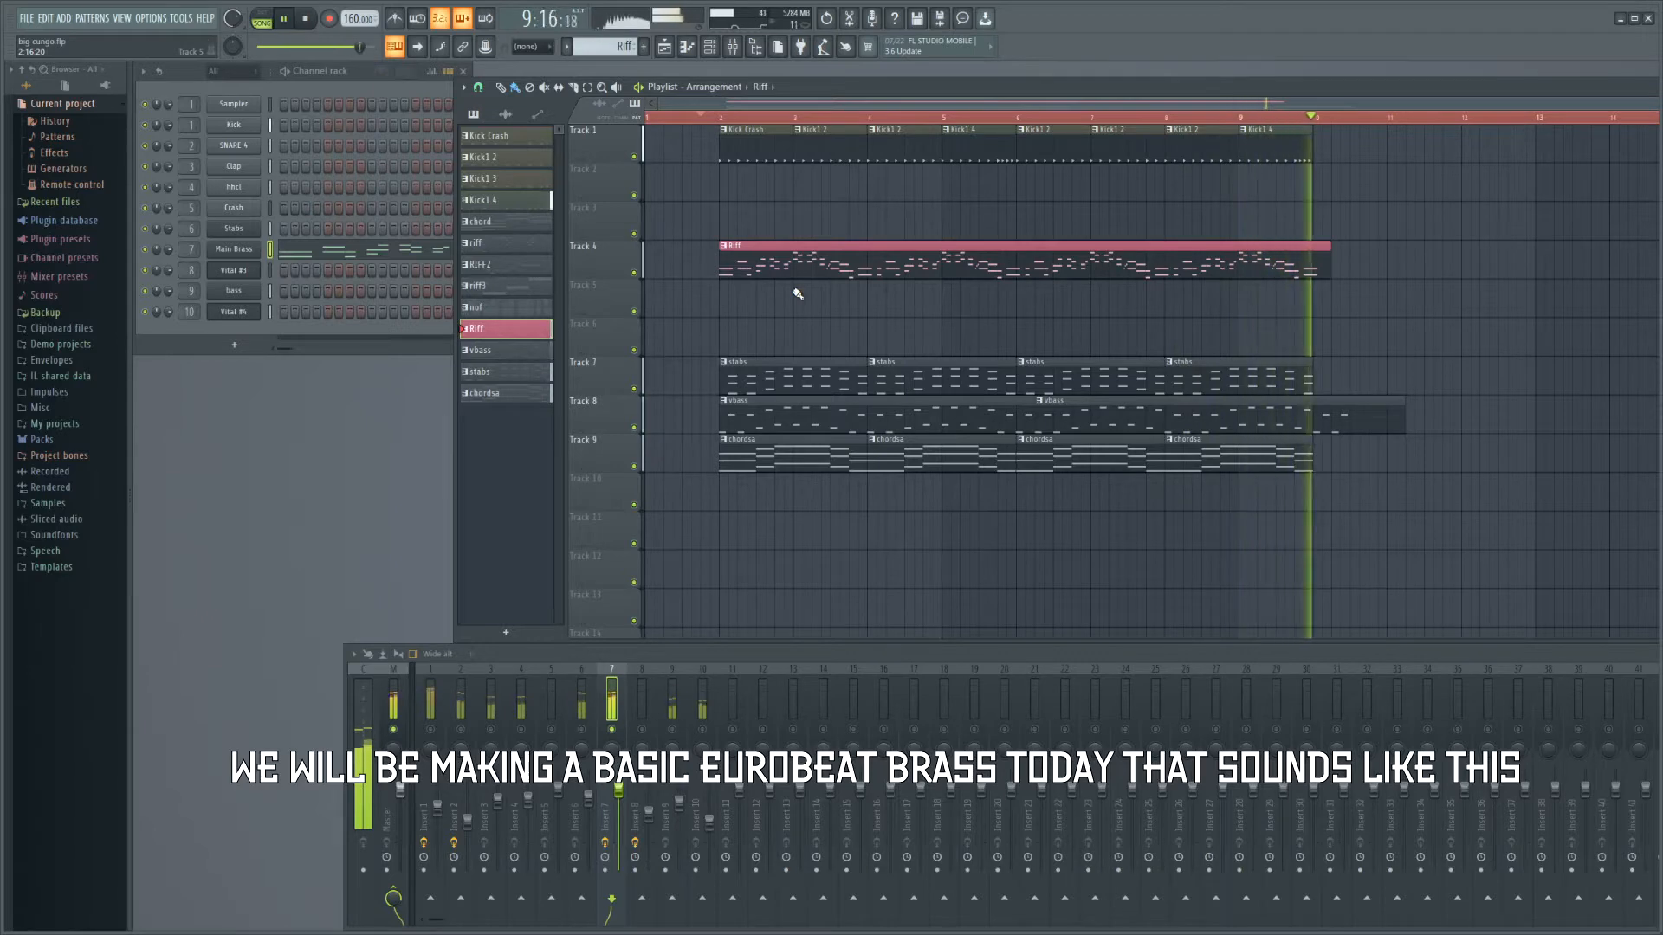
Play the riff with the Main Brass synth open and review the finished preset's voice, LFO 2, effects and advanced settings.
key("space")
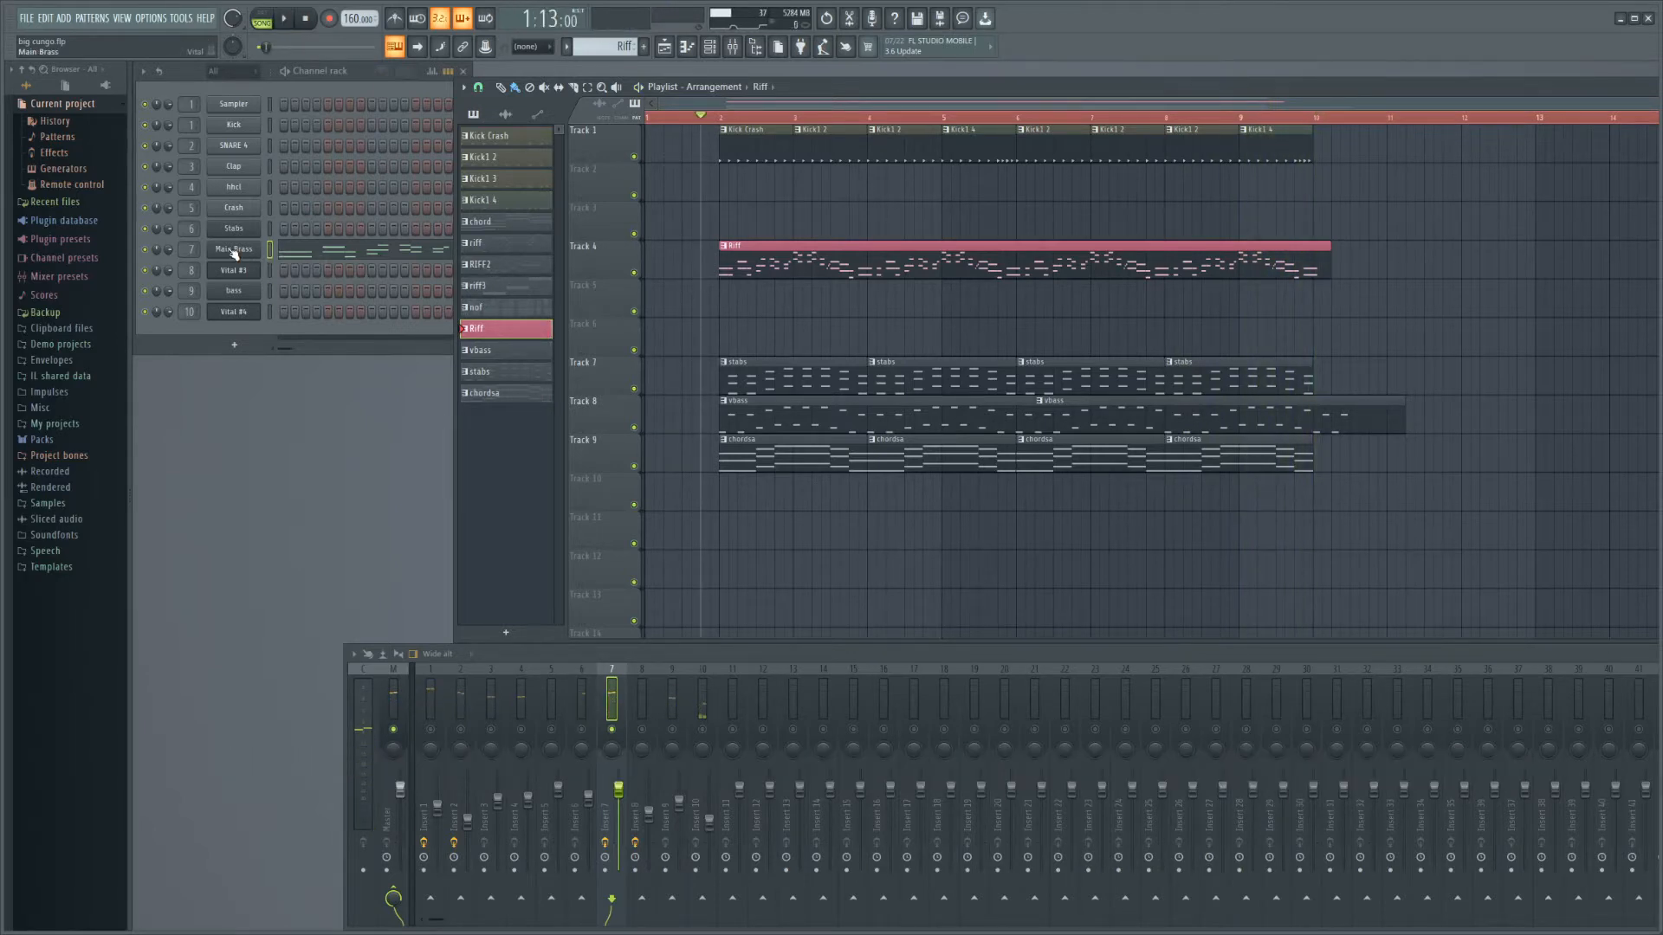
left_click(234, 250)
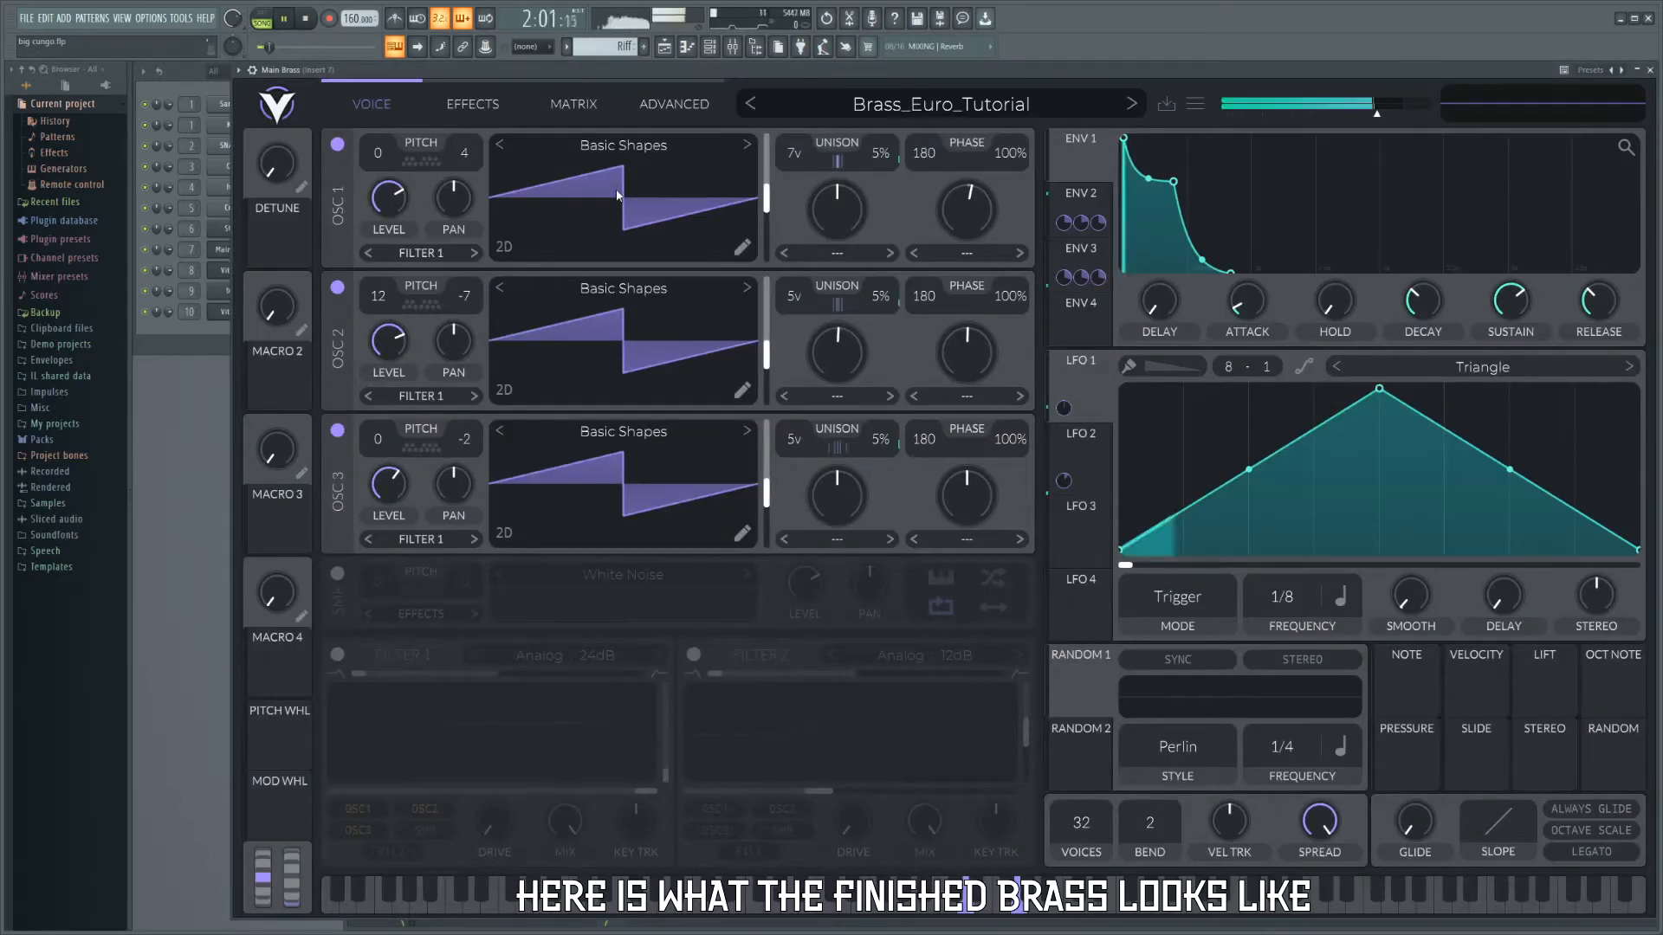
key("space")
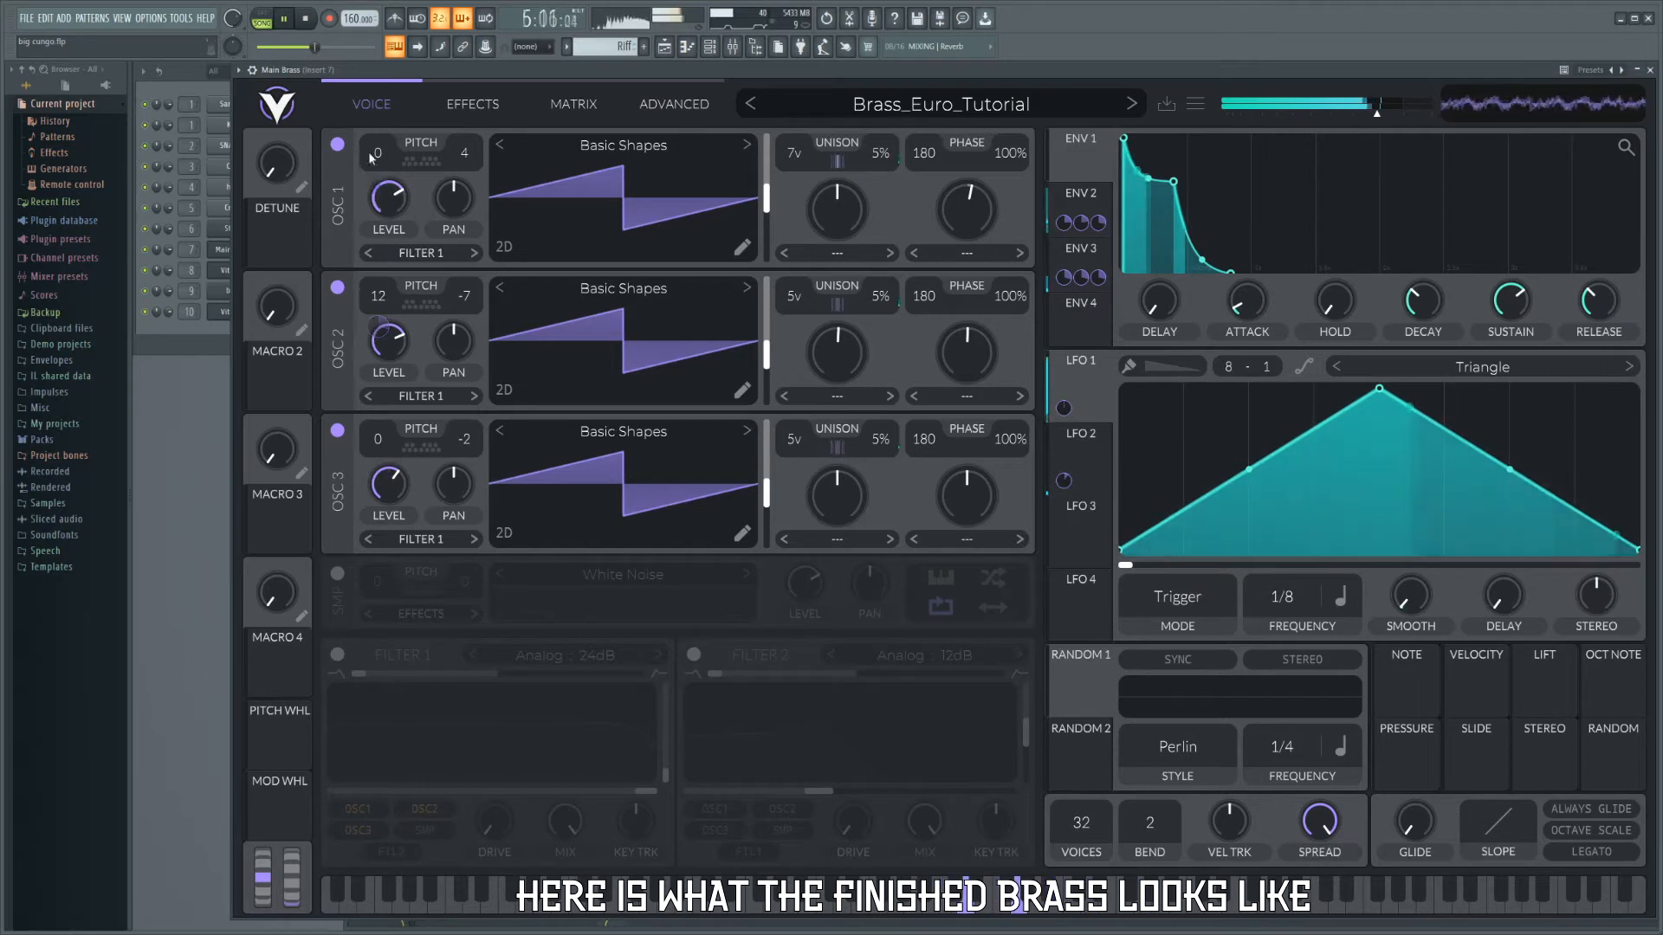
left_click(1080, 459)
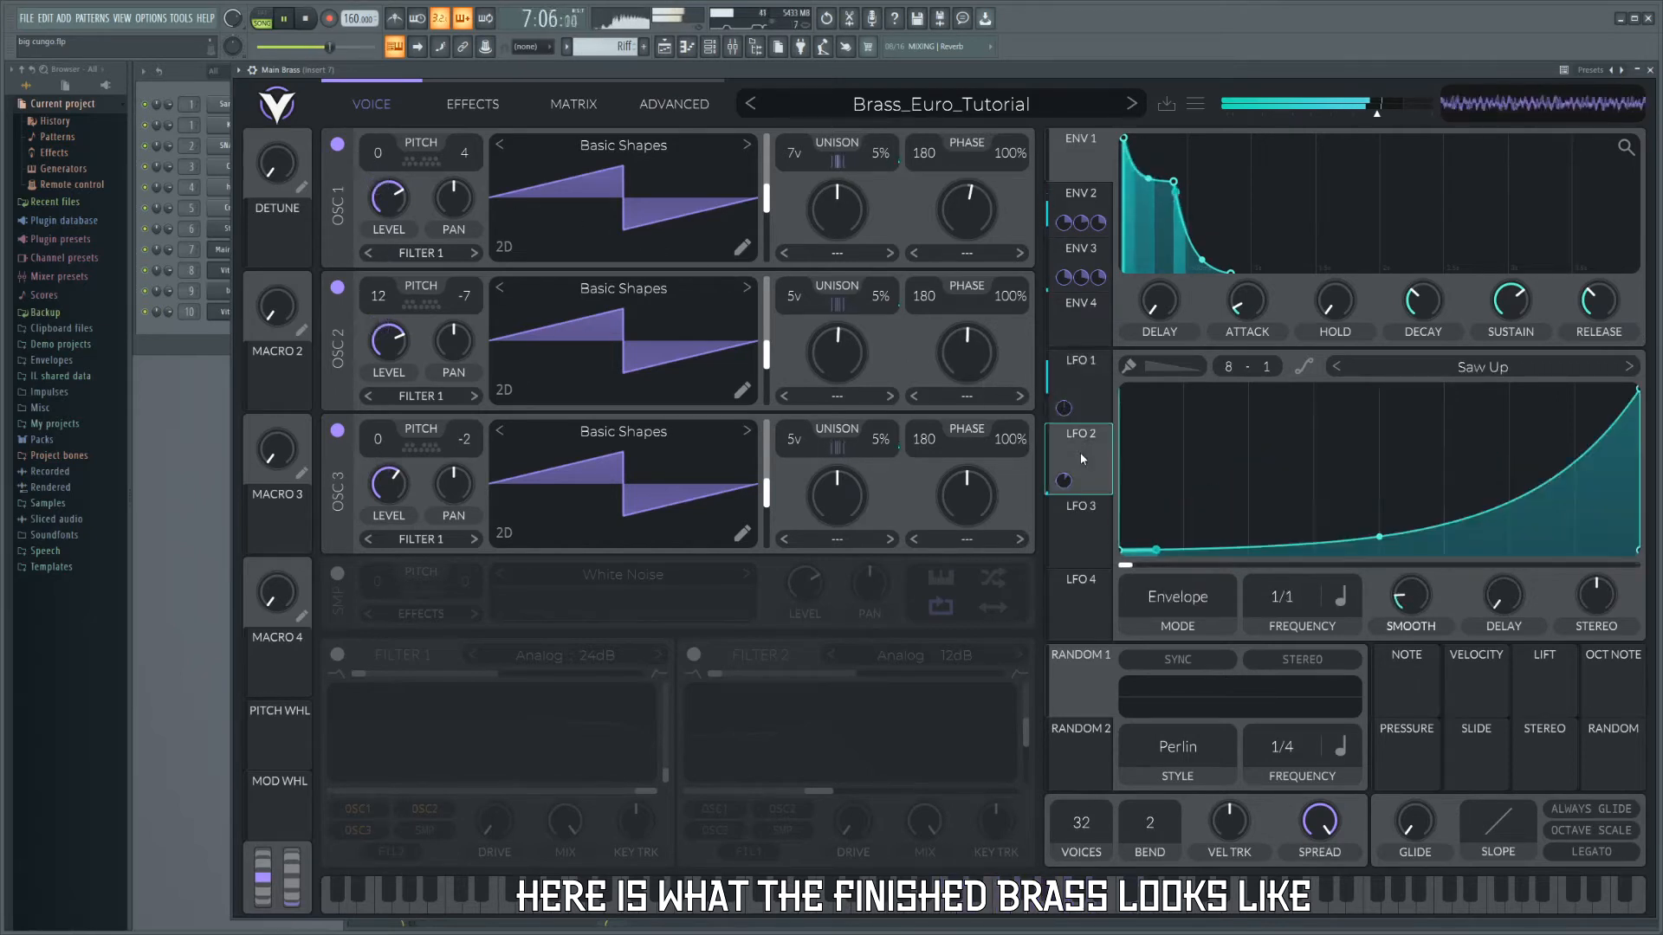
left_click(447, 102)
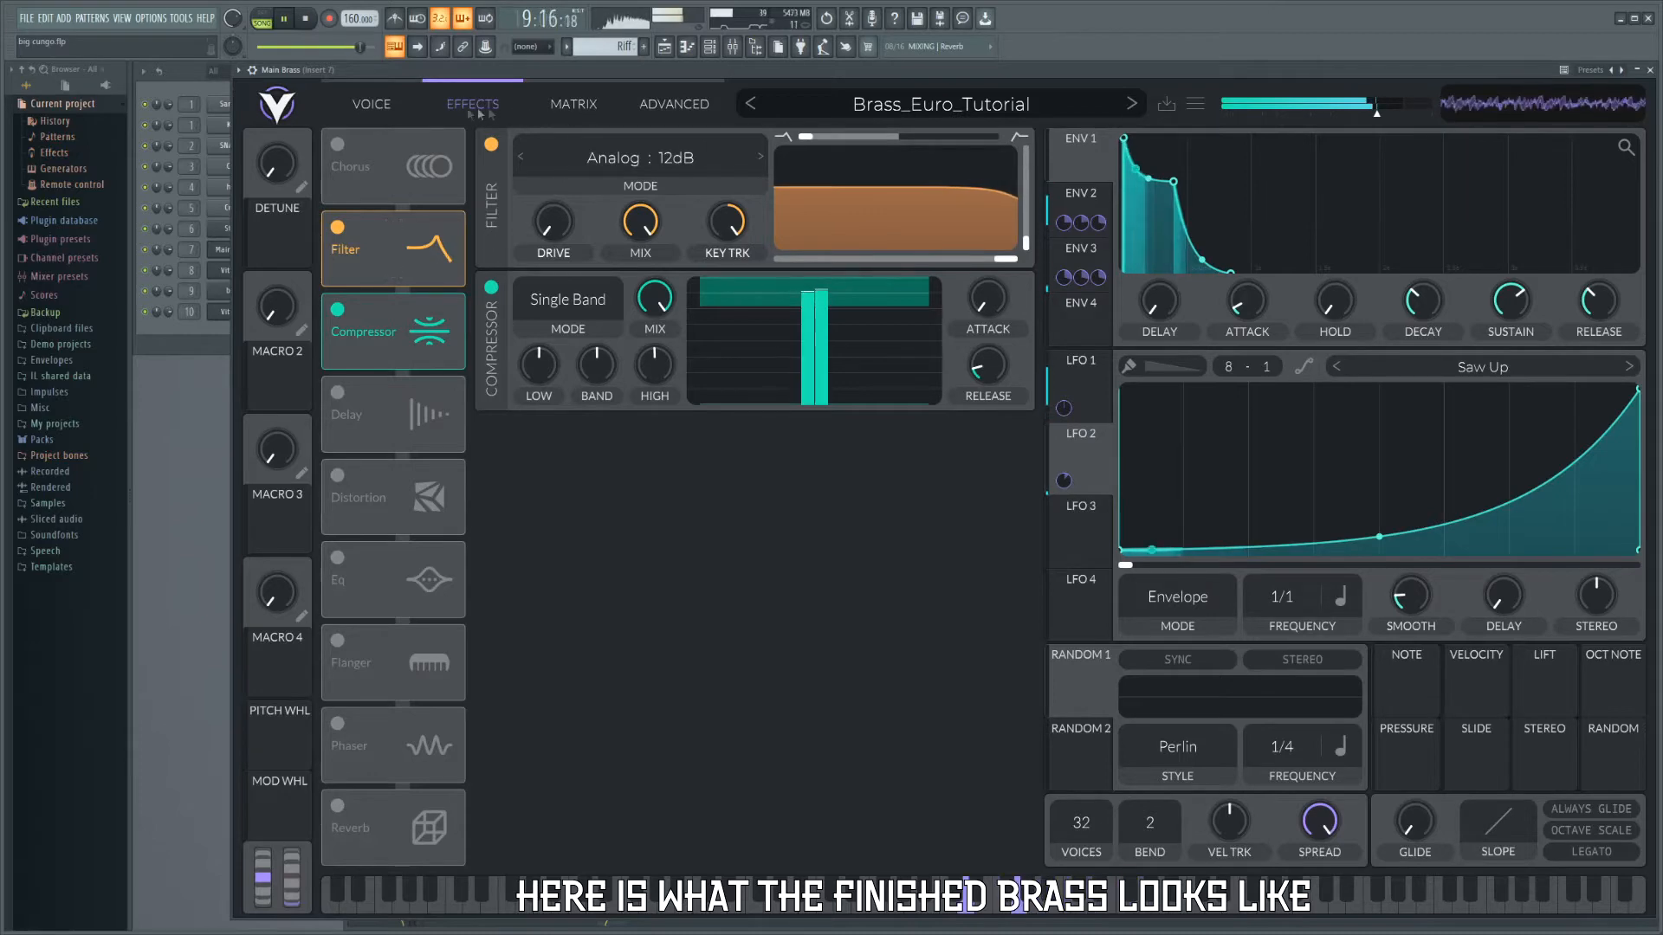
left_click(672, 102)
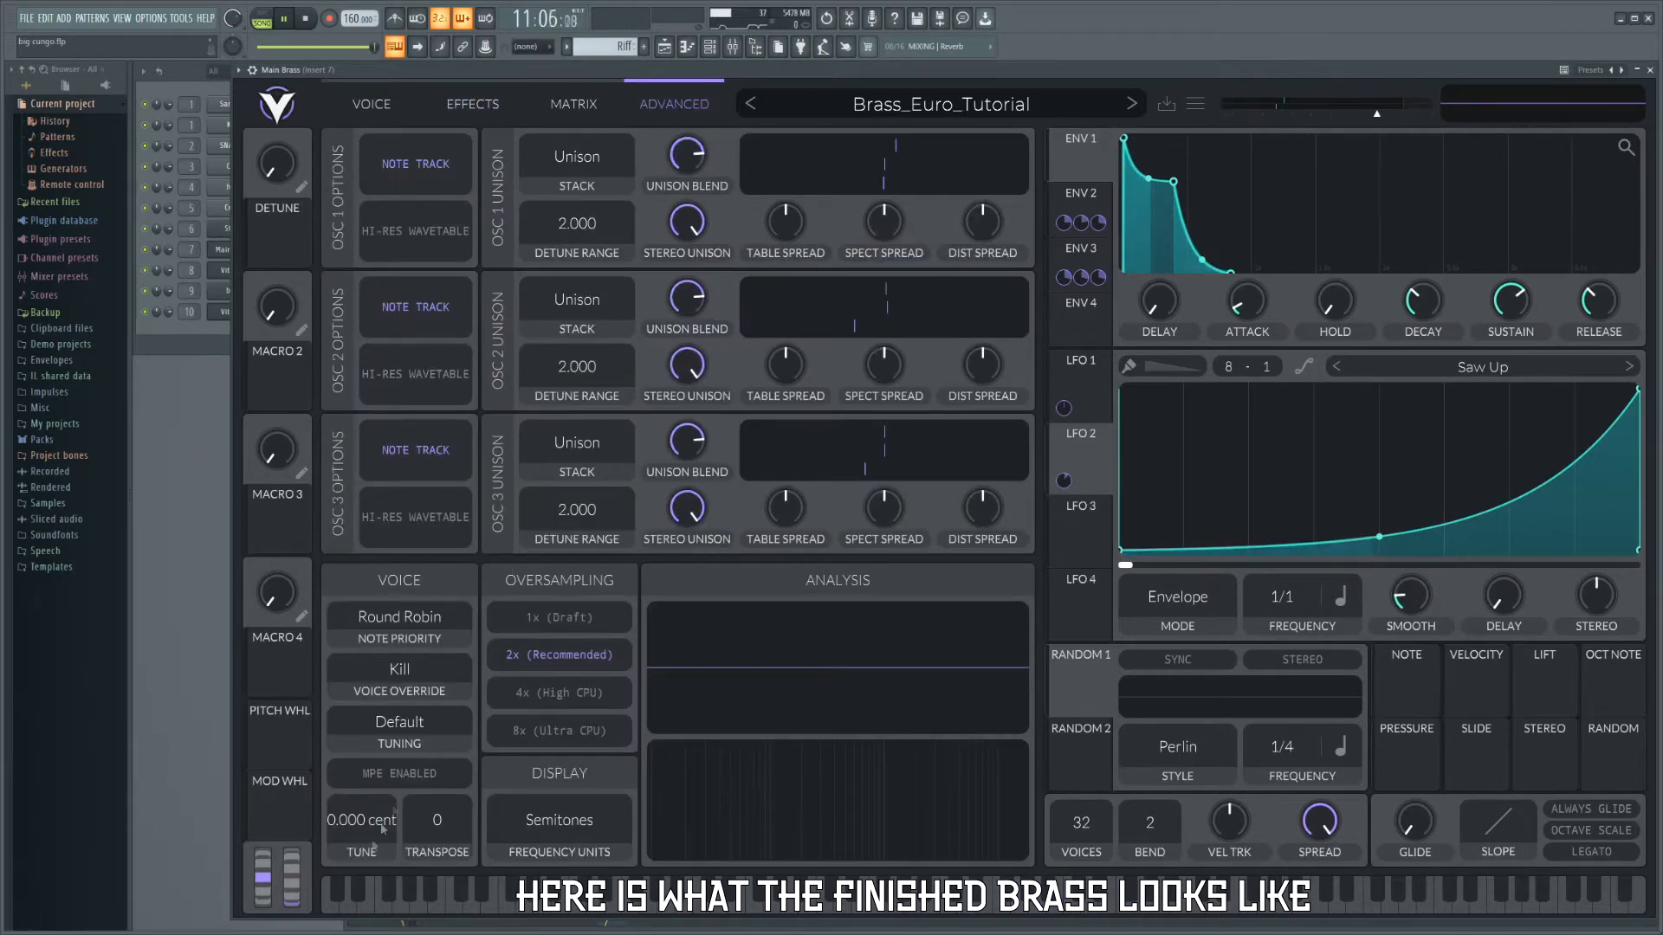
Initialize the synth preset from the preset options and return to the voice settings.
left_click(906, 107)
right_click(904, 104)
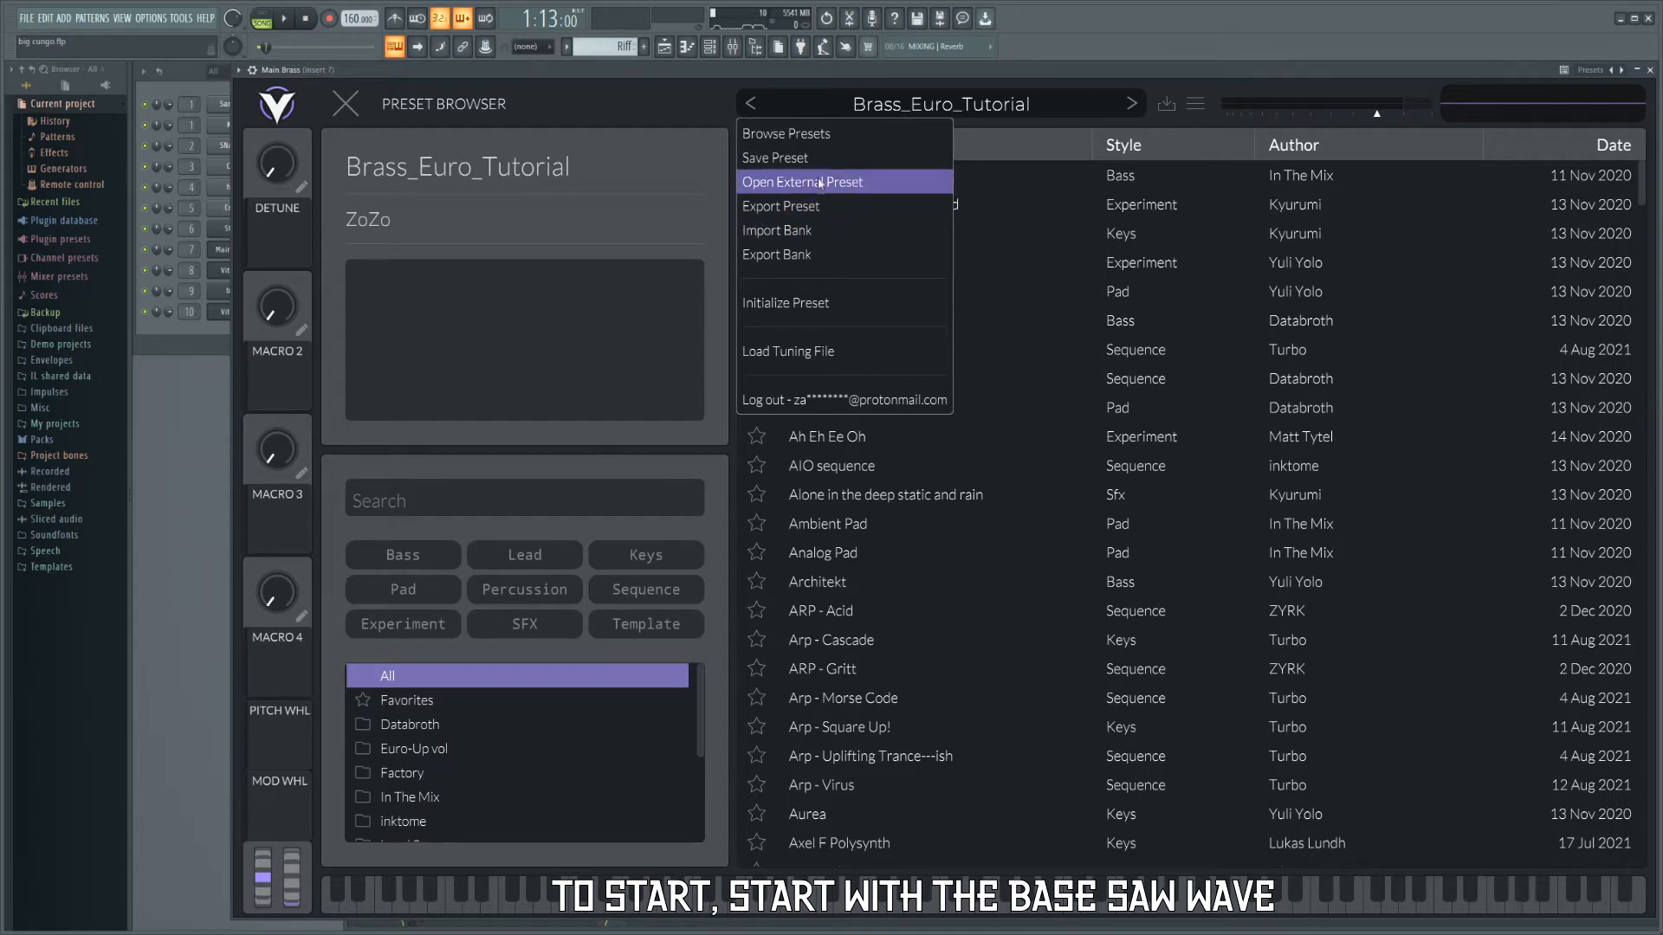
left_click(802, 305)
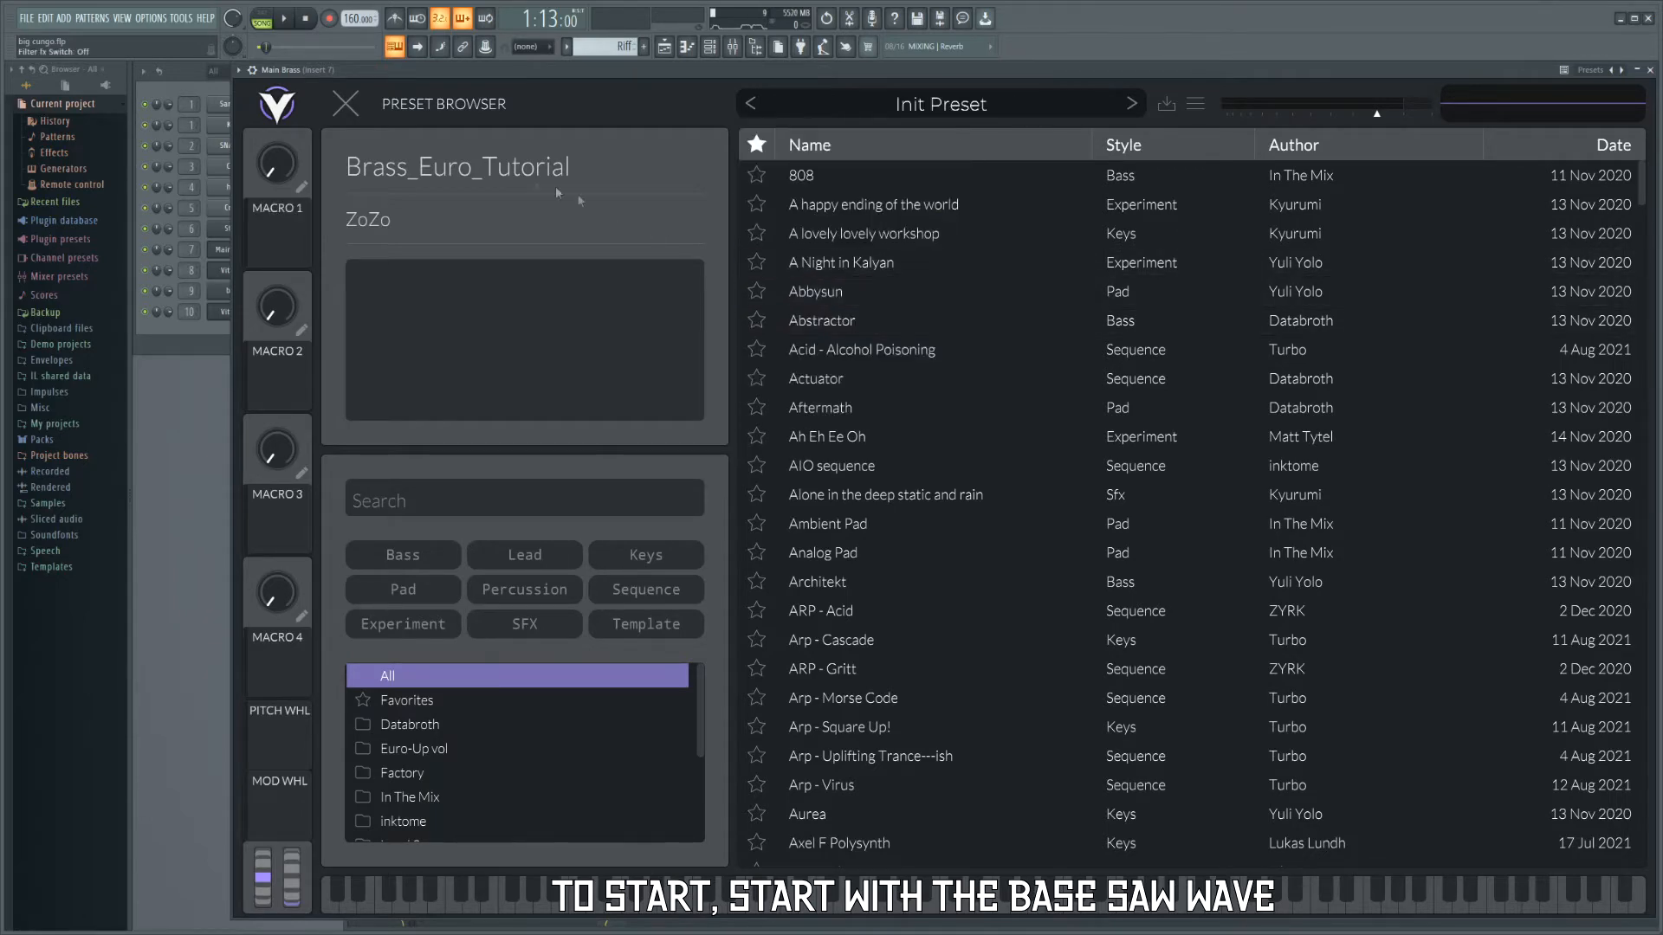
left_click(347, 105)
left_click(377, 103)
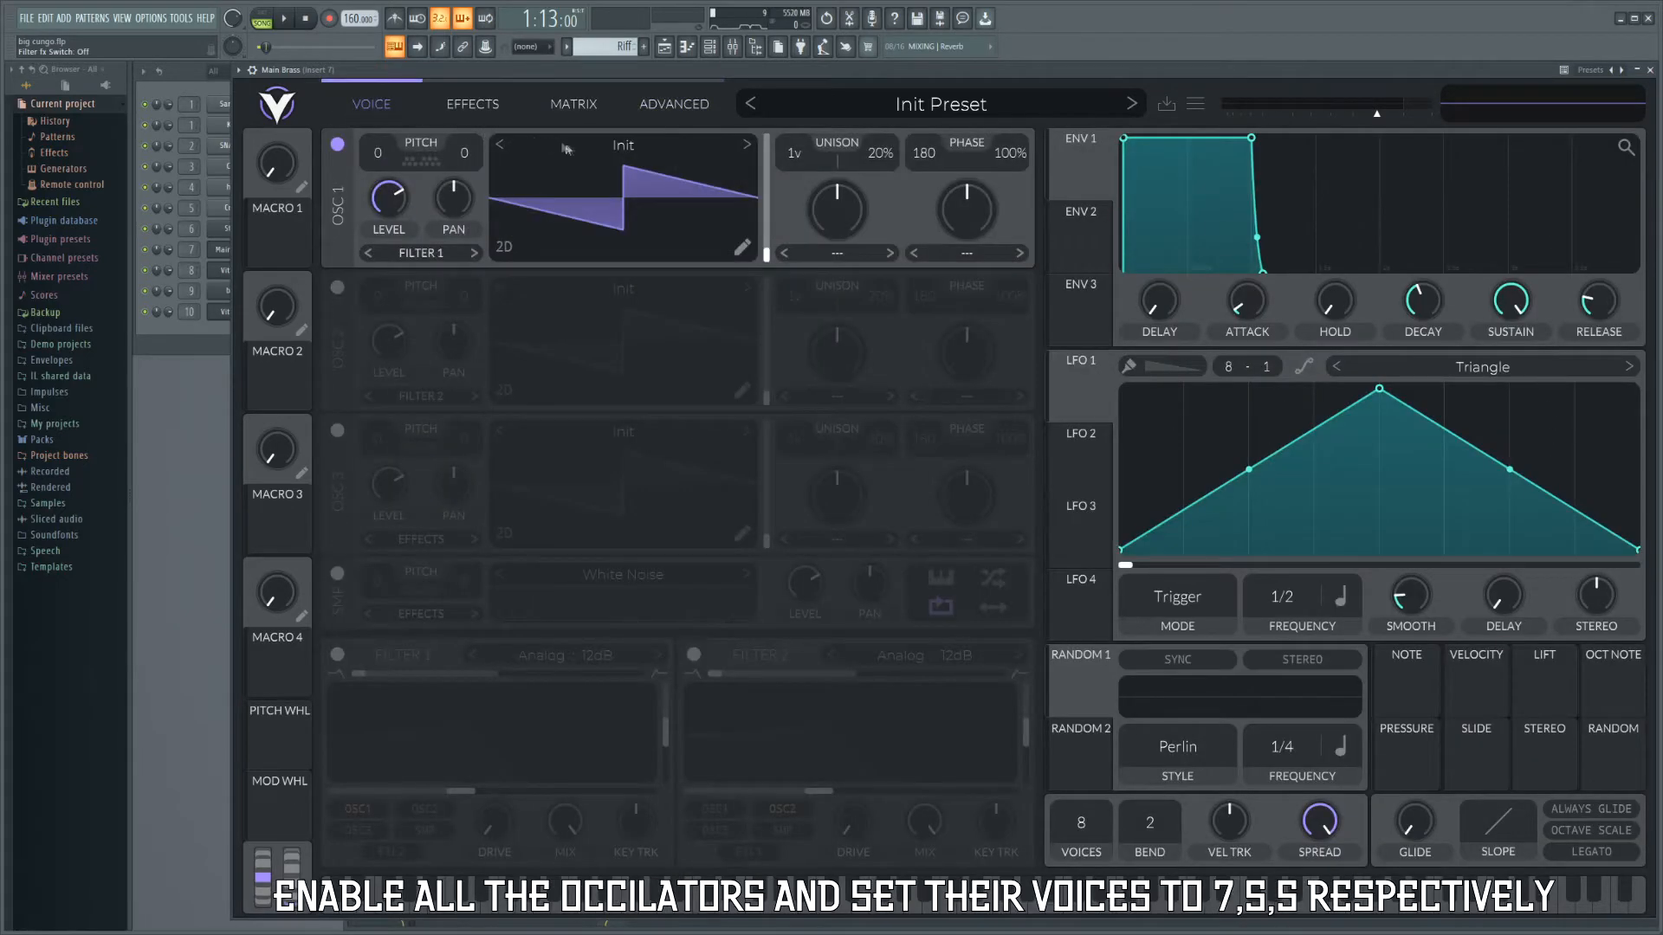
Enable oscillators 2 and 3 and set the unison voices of oscillators 1, 2 and 3 to 7, 5 and 5.
left_click(337, 287)
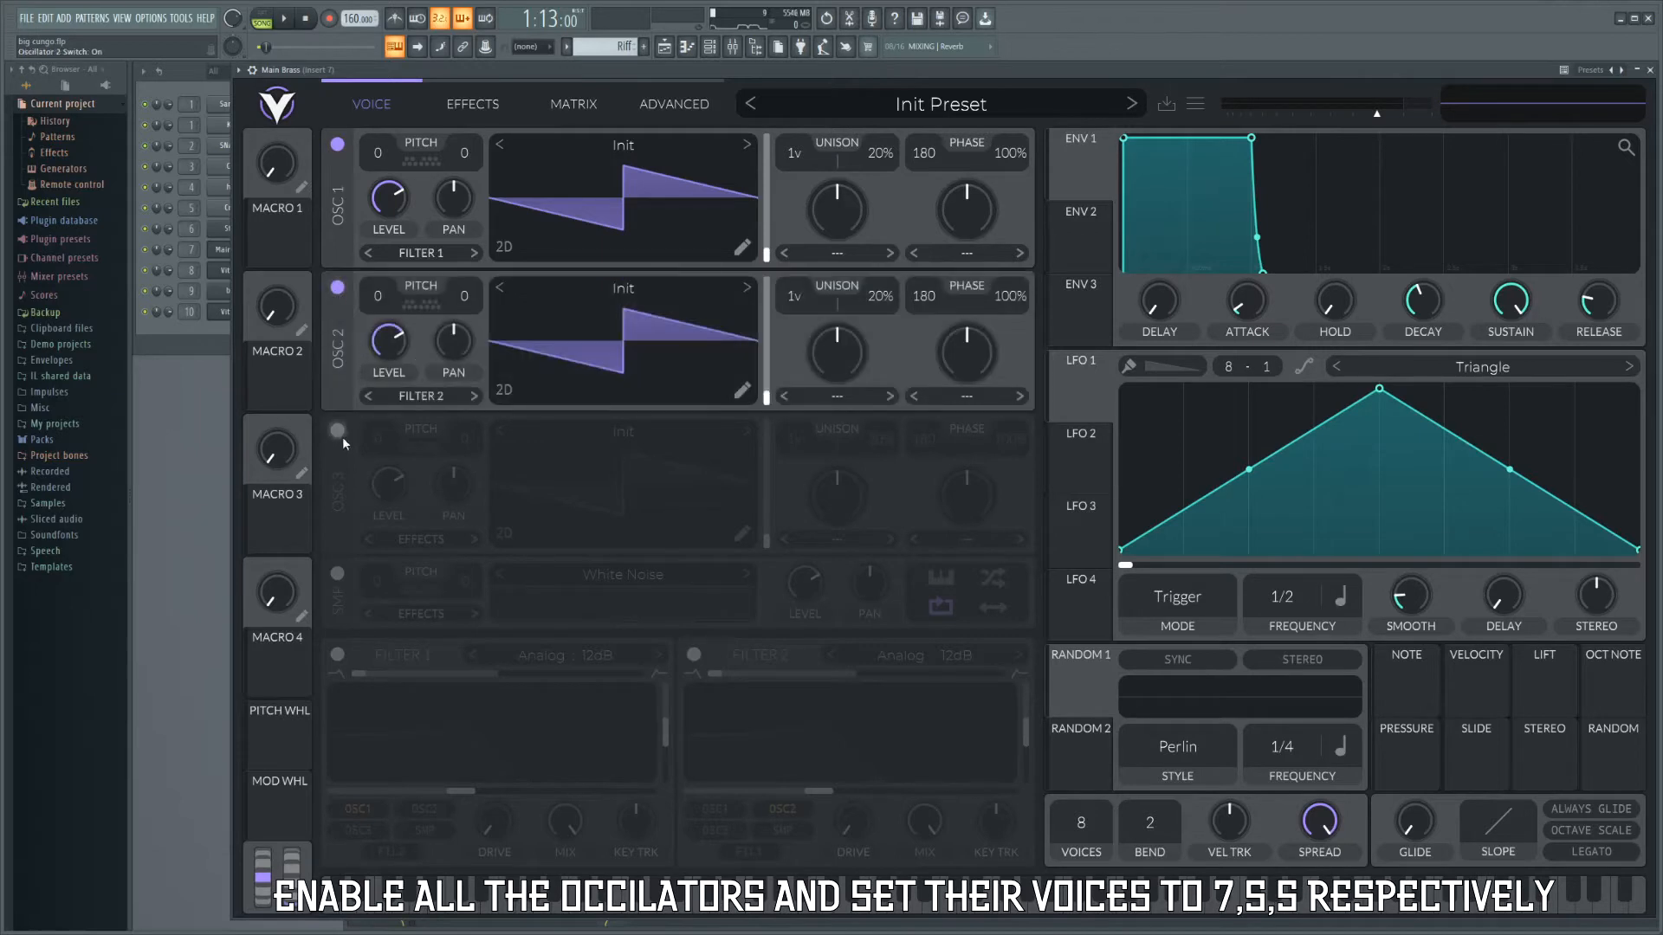
left_click(337, 430)
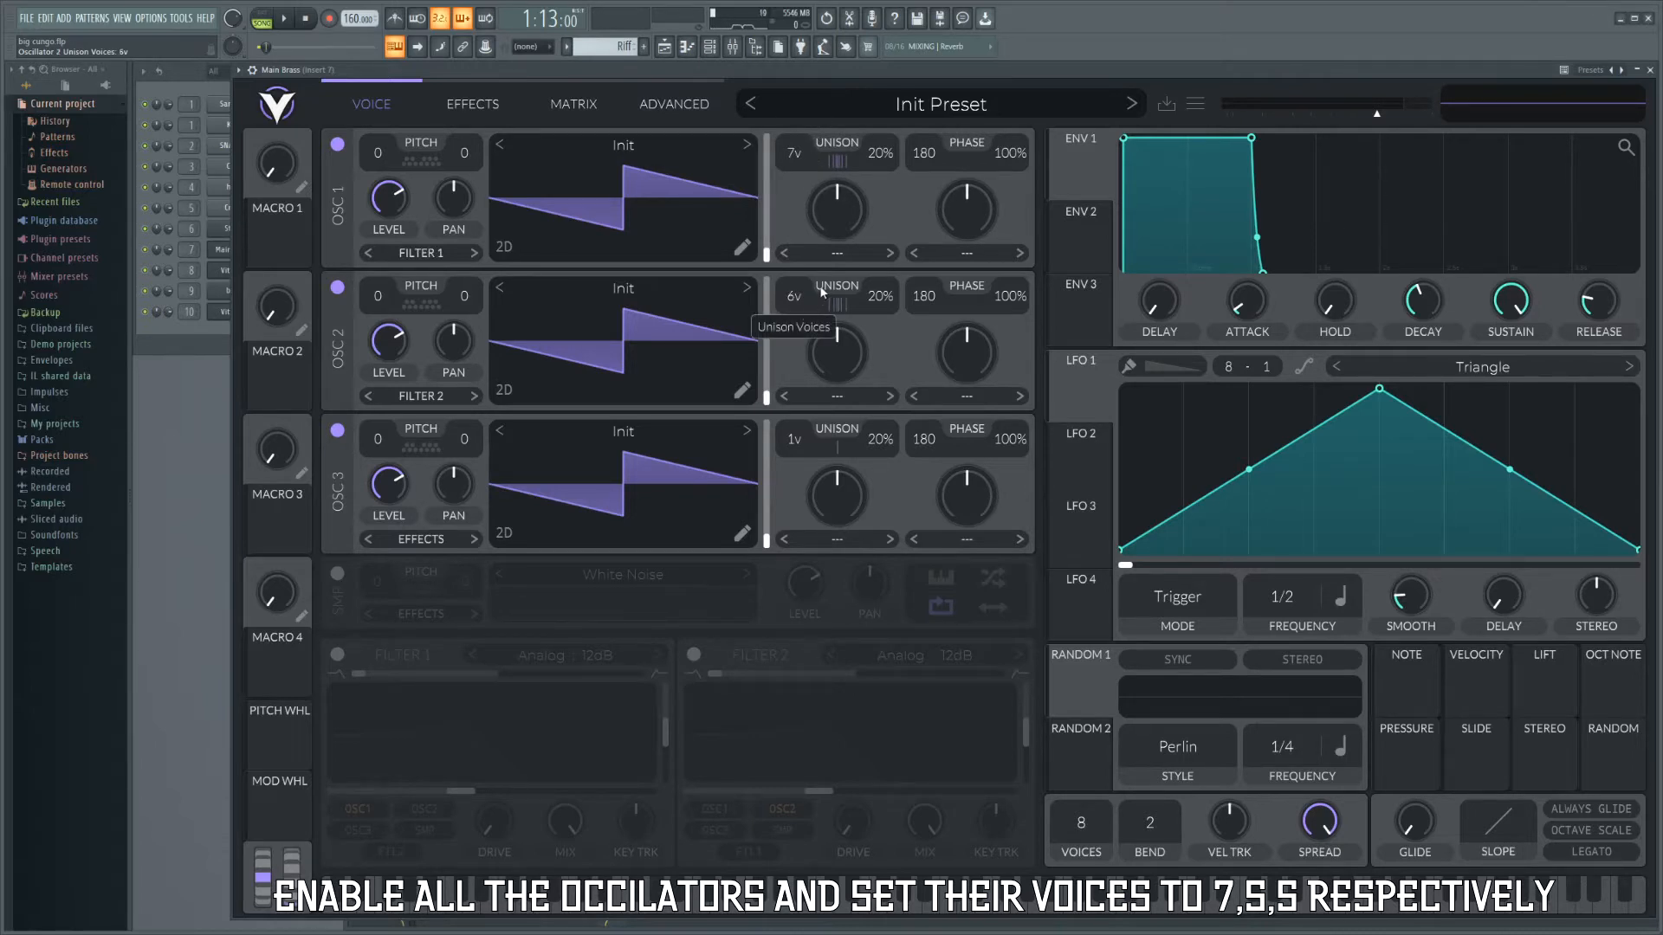
scroll(819, 289, "down", 1)
scroll(811, 434, "up", 3)
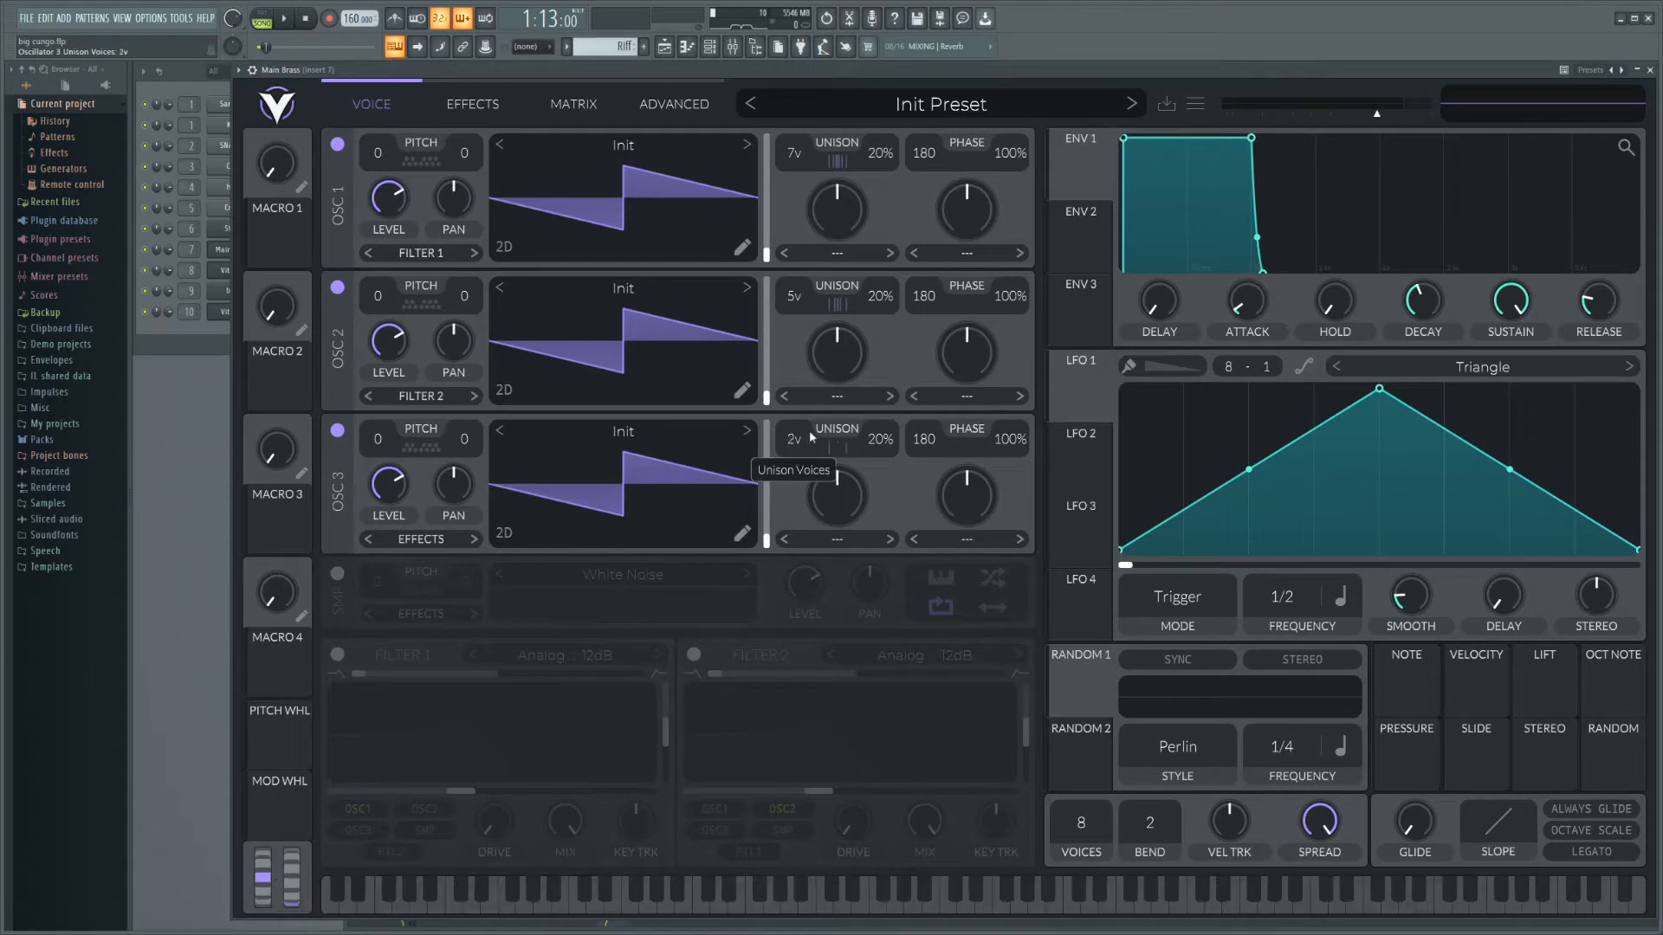
scroll(814, 426, "up", 1)
Raise the synth's polyphony to 32 voices and set the unison detune of all three oscillators to 5%, auditioning a few notes.
left_click_drag(1095, 821, 1132, 61)
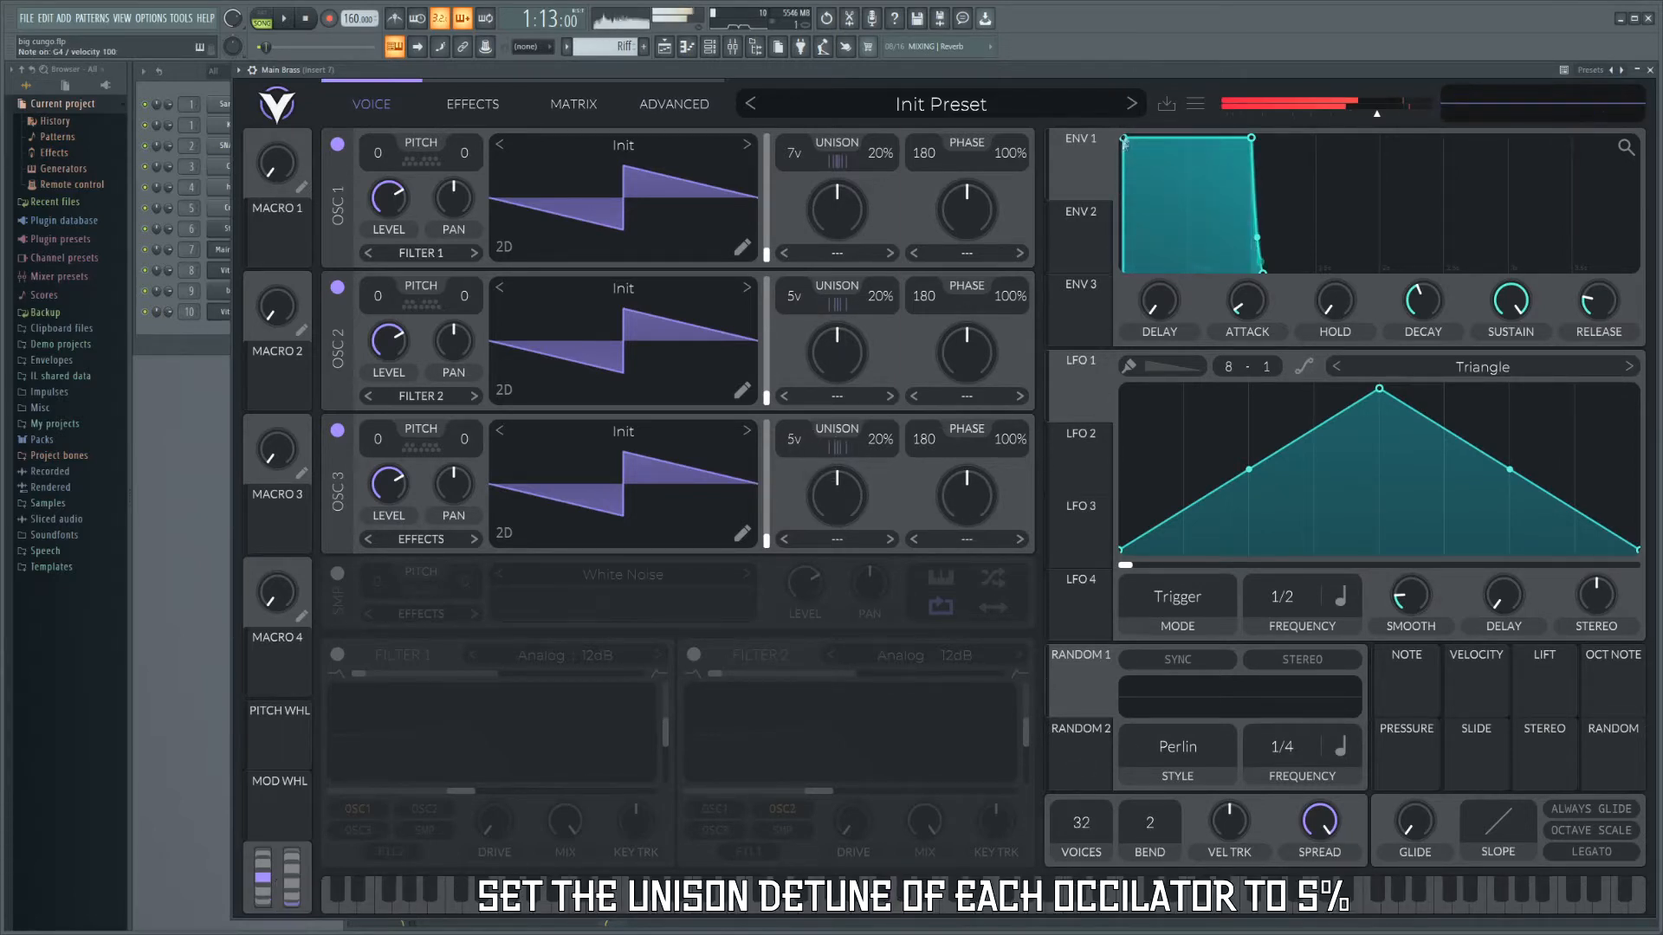
left_click_drag(884, 154, 887, 190)
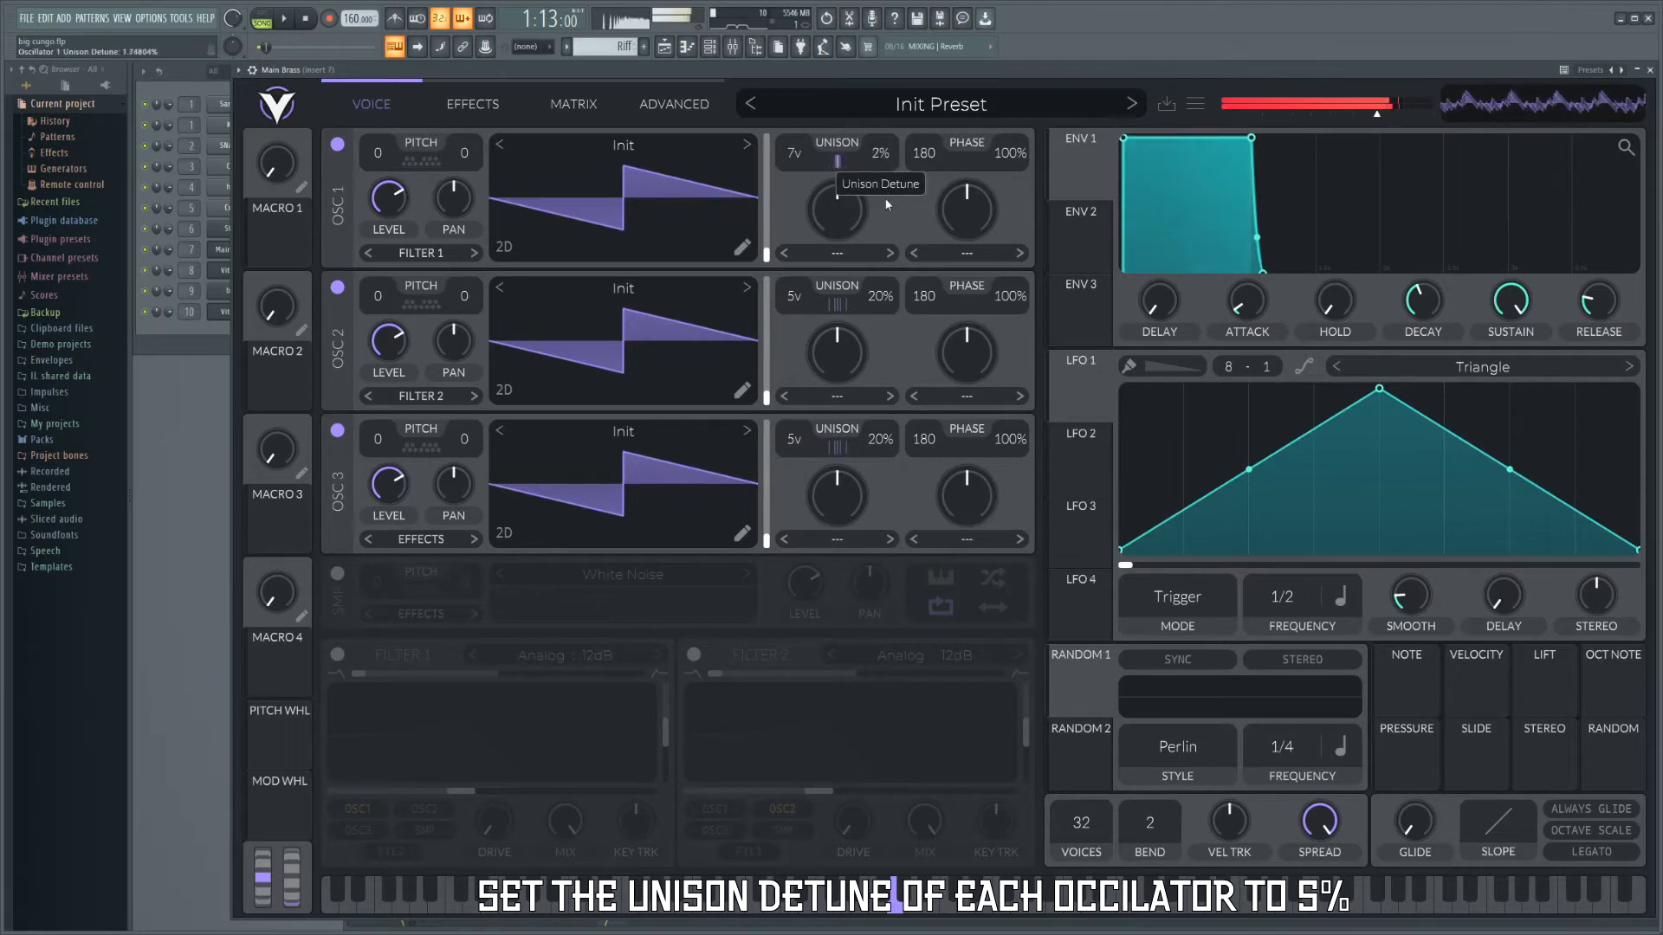
left_click_drag(886, 324, 891, 332)
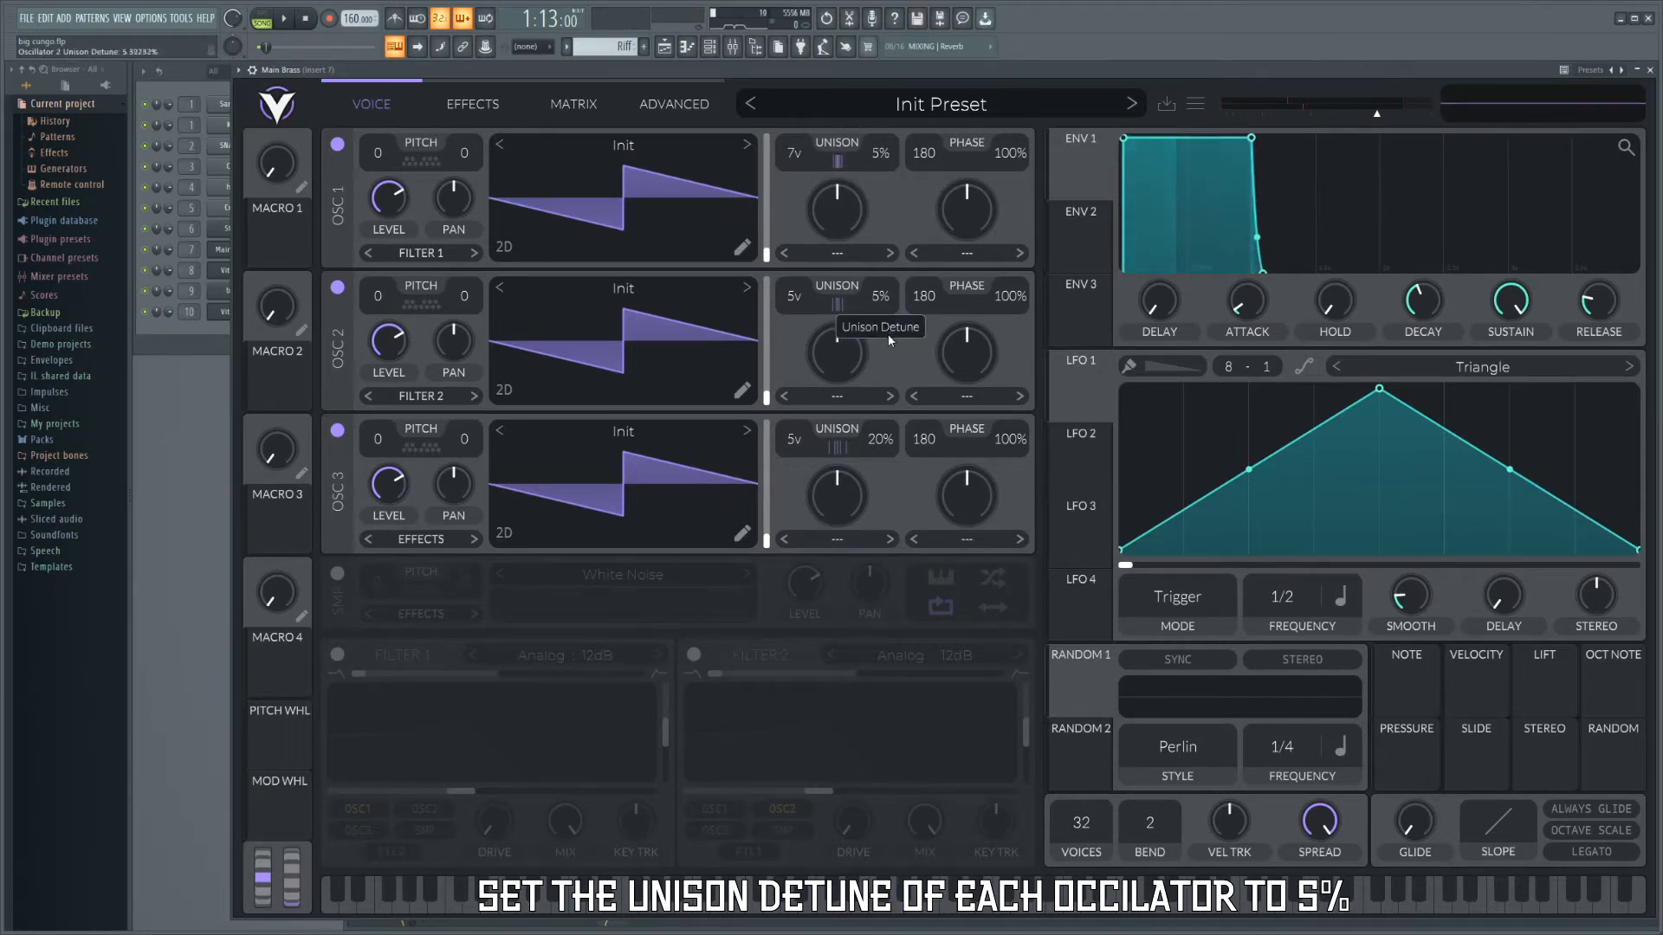
left_click_drag(894, 431, 890, 466)
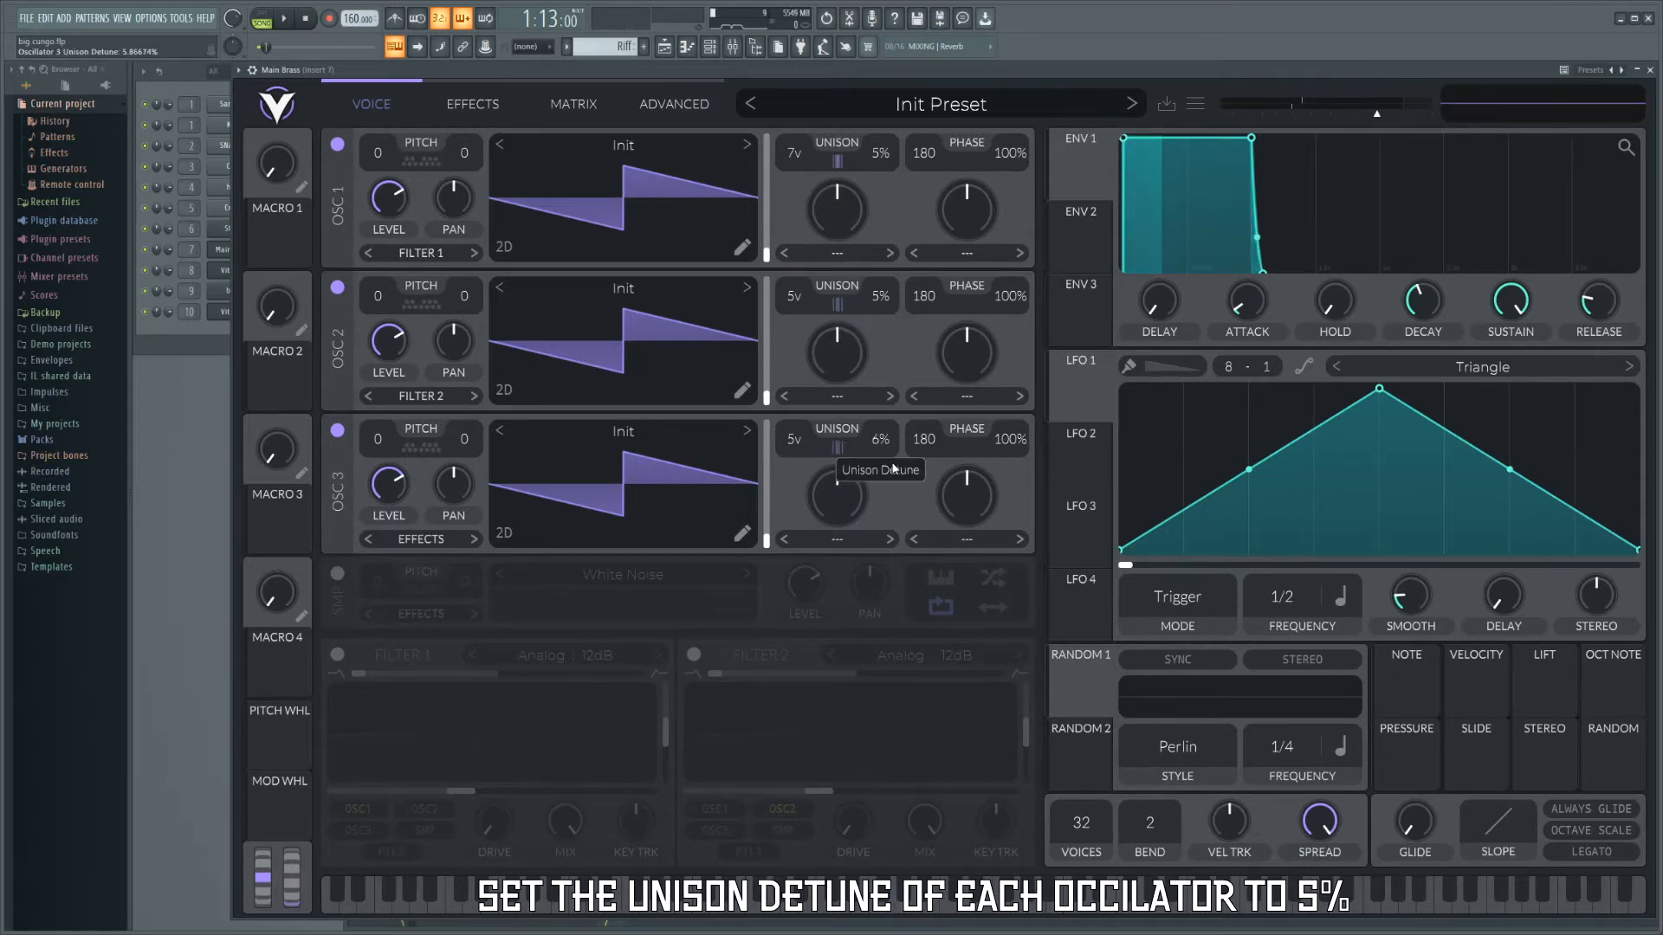
left_click_drag(890, 468, 889, 443)
key("b")
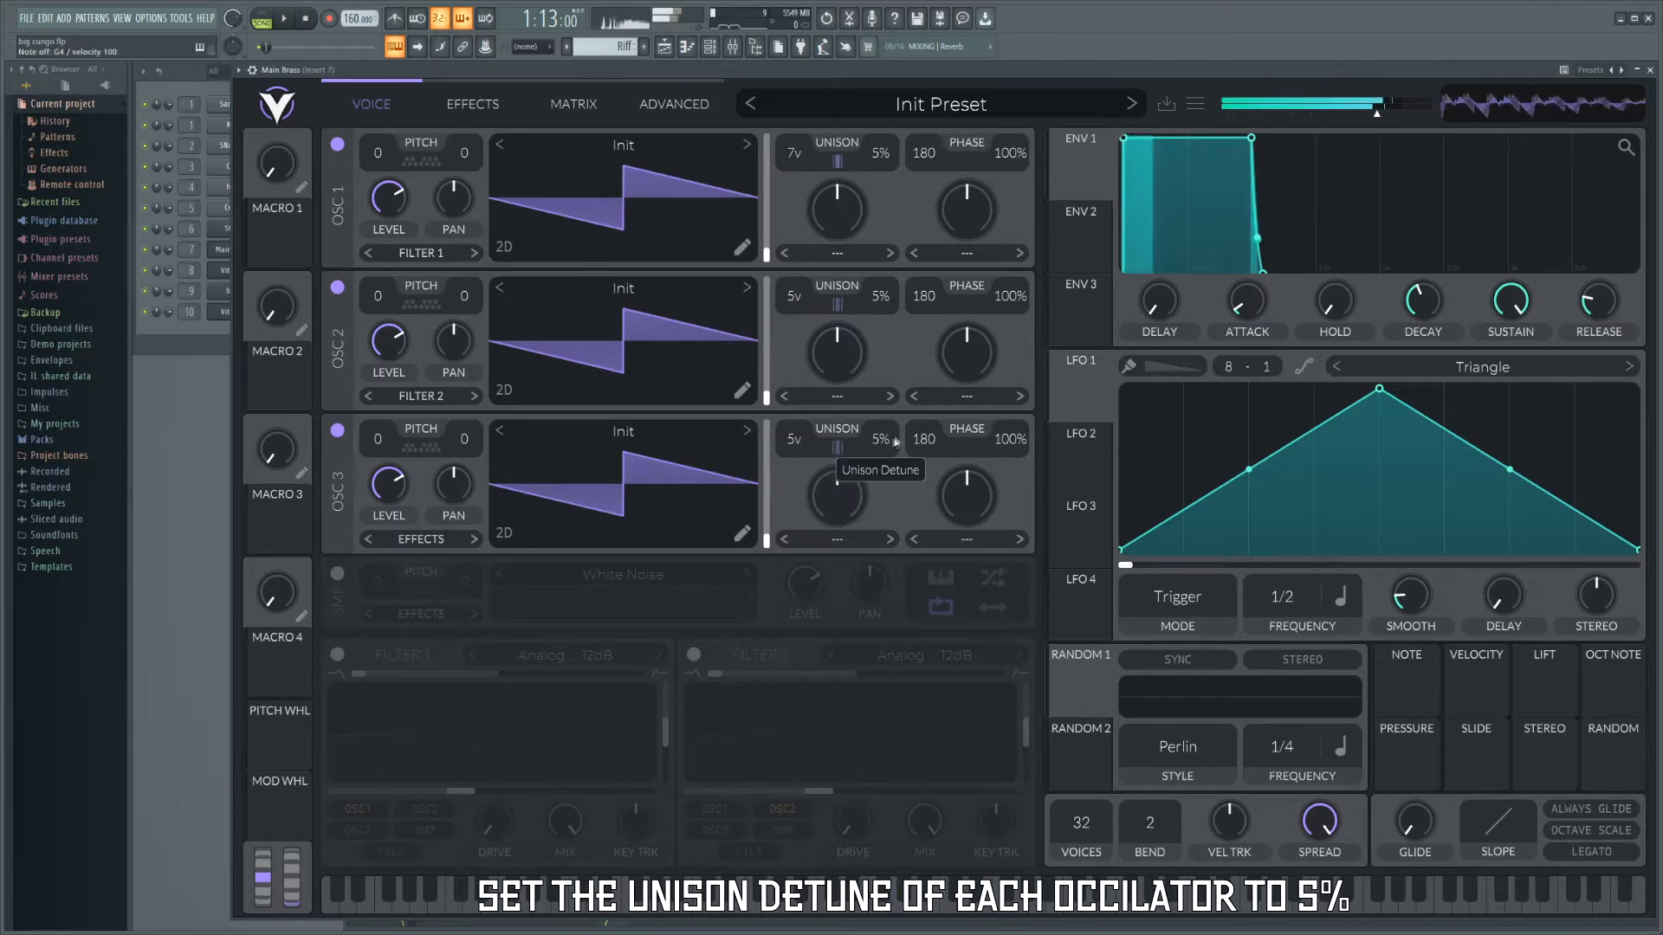
key("e")
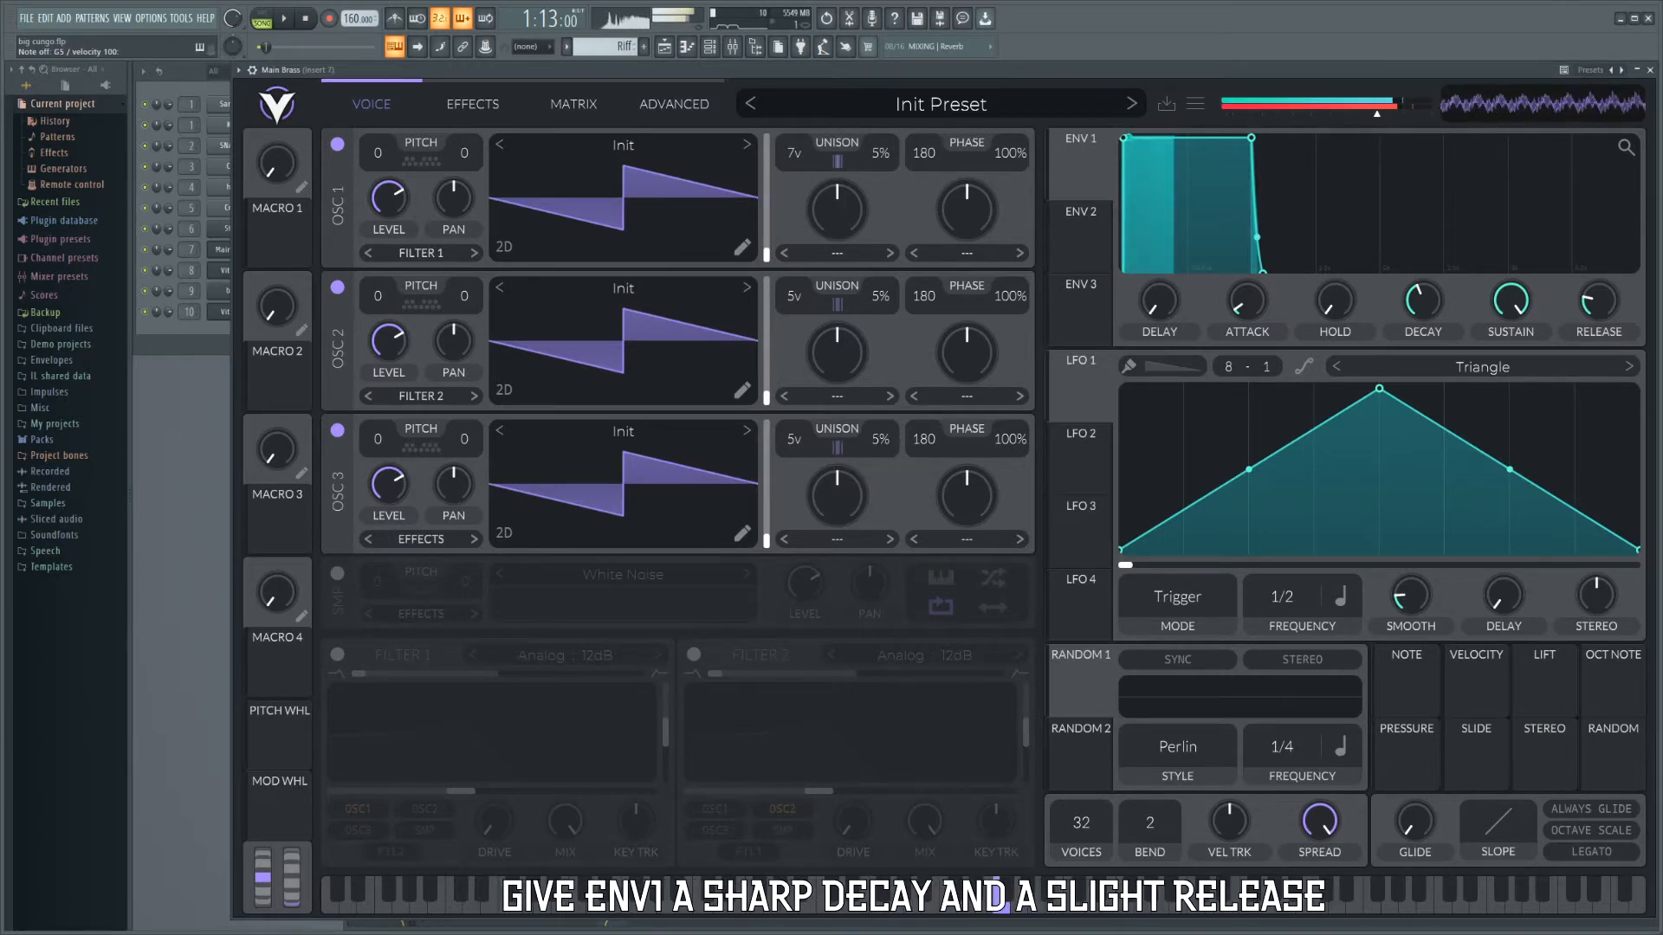
Shape envelope 1 with a sharp decay, a slightly lowered sustain and a slight curved release, testing it with played notes.
left_click_drag(1251, 139, 1189, 179)
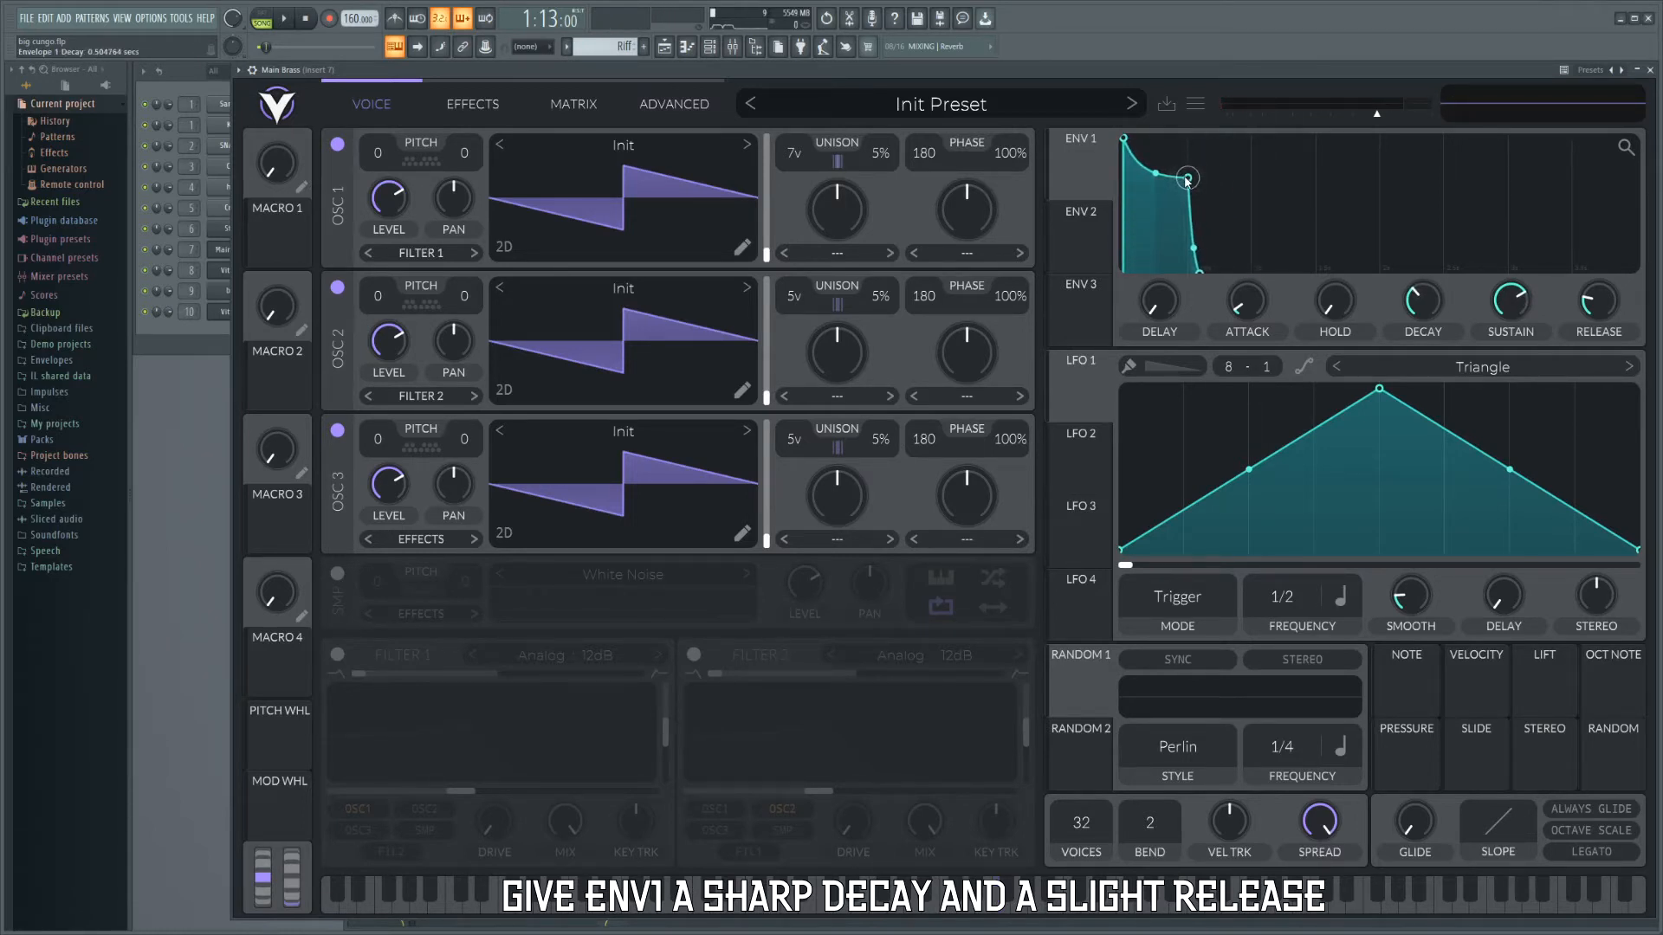
left_click_drag(1211, 276, 1238, 285)
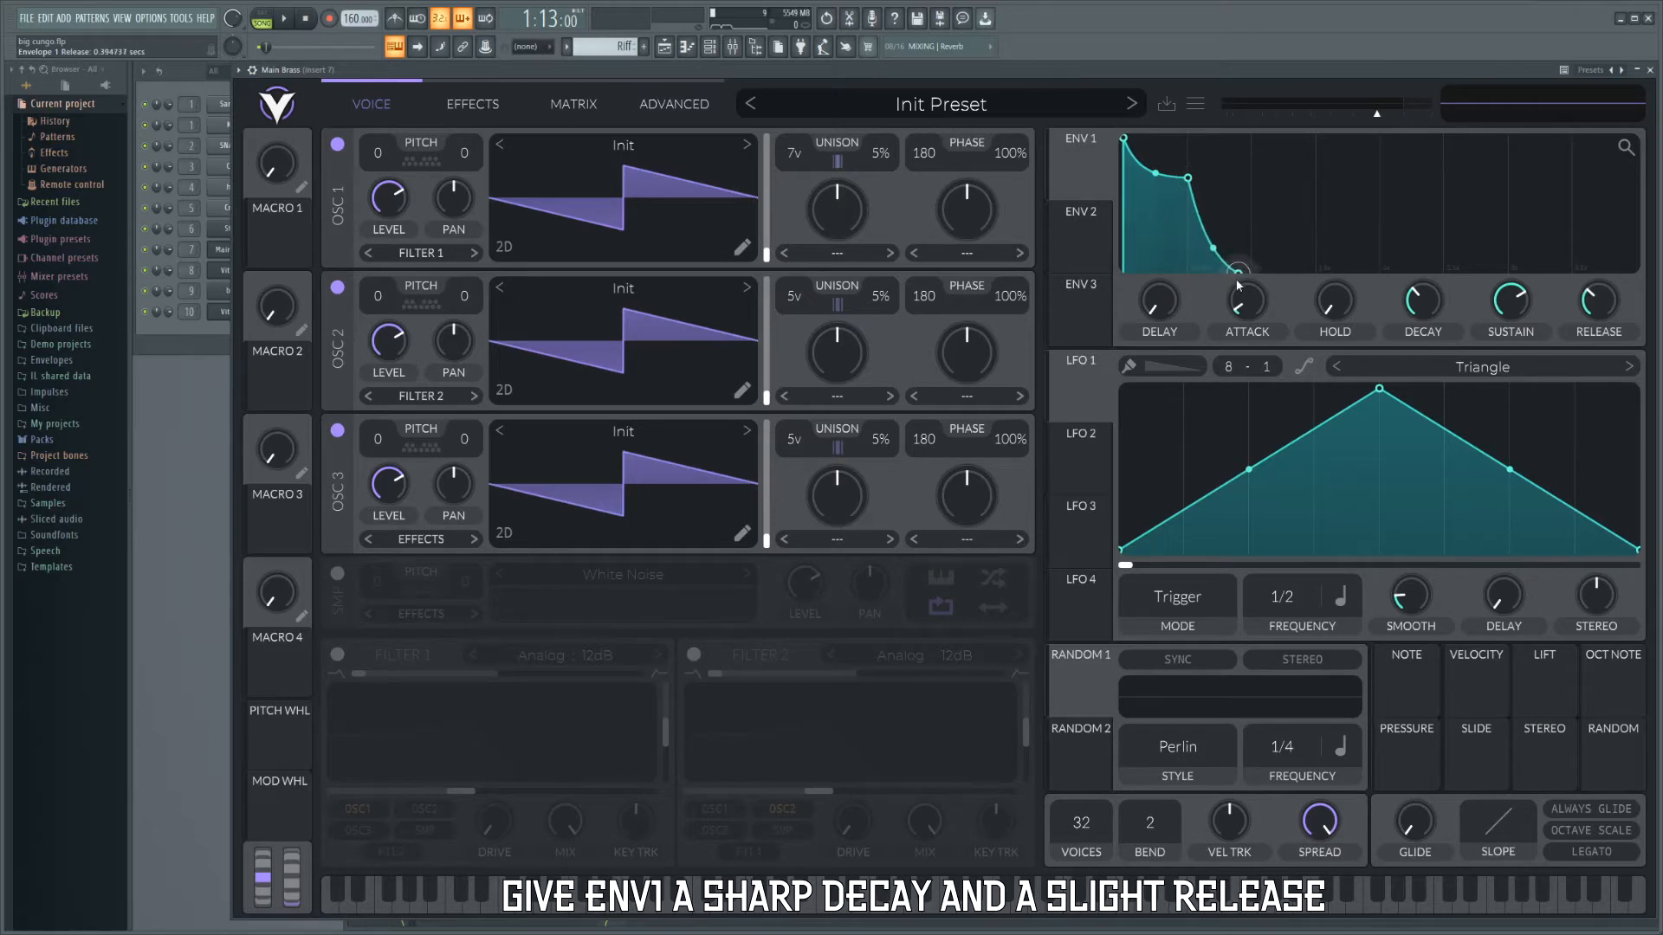
key("z")
key("z")
key("b")
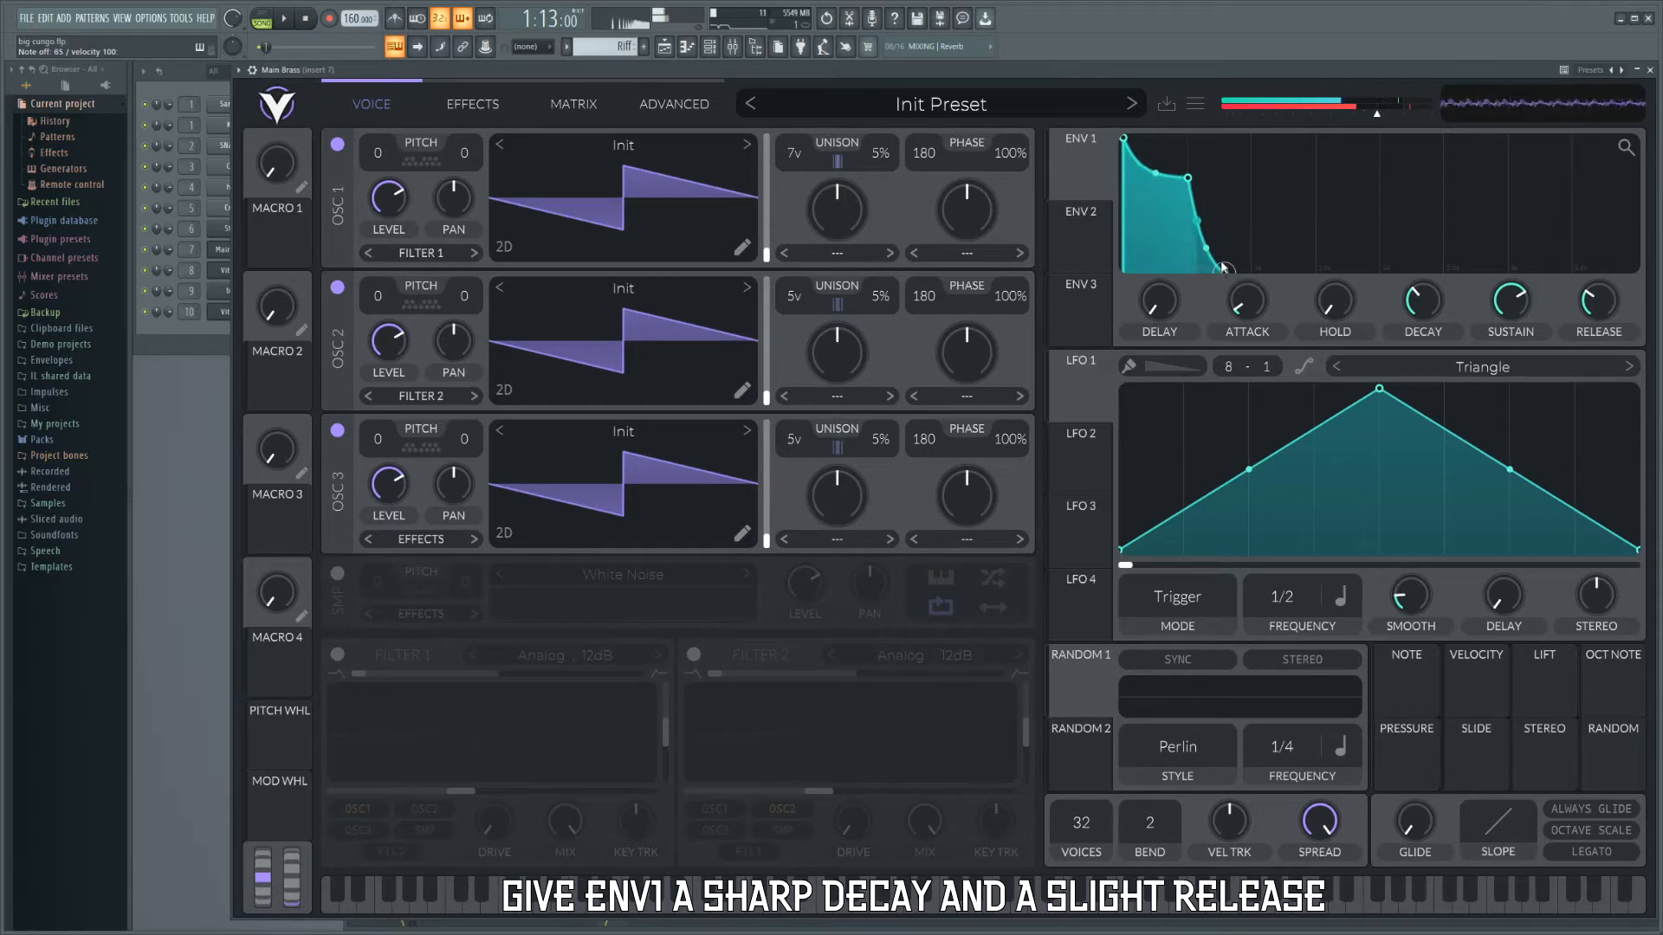
left_click_drag(1205, 246, 1236, 276)
key("m")
key("x")
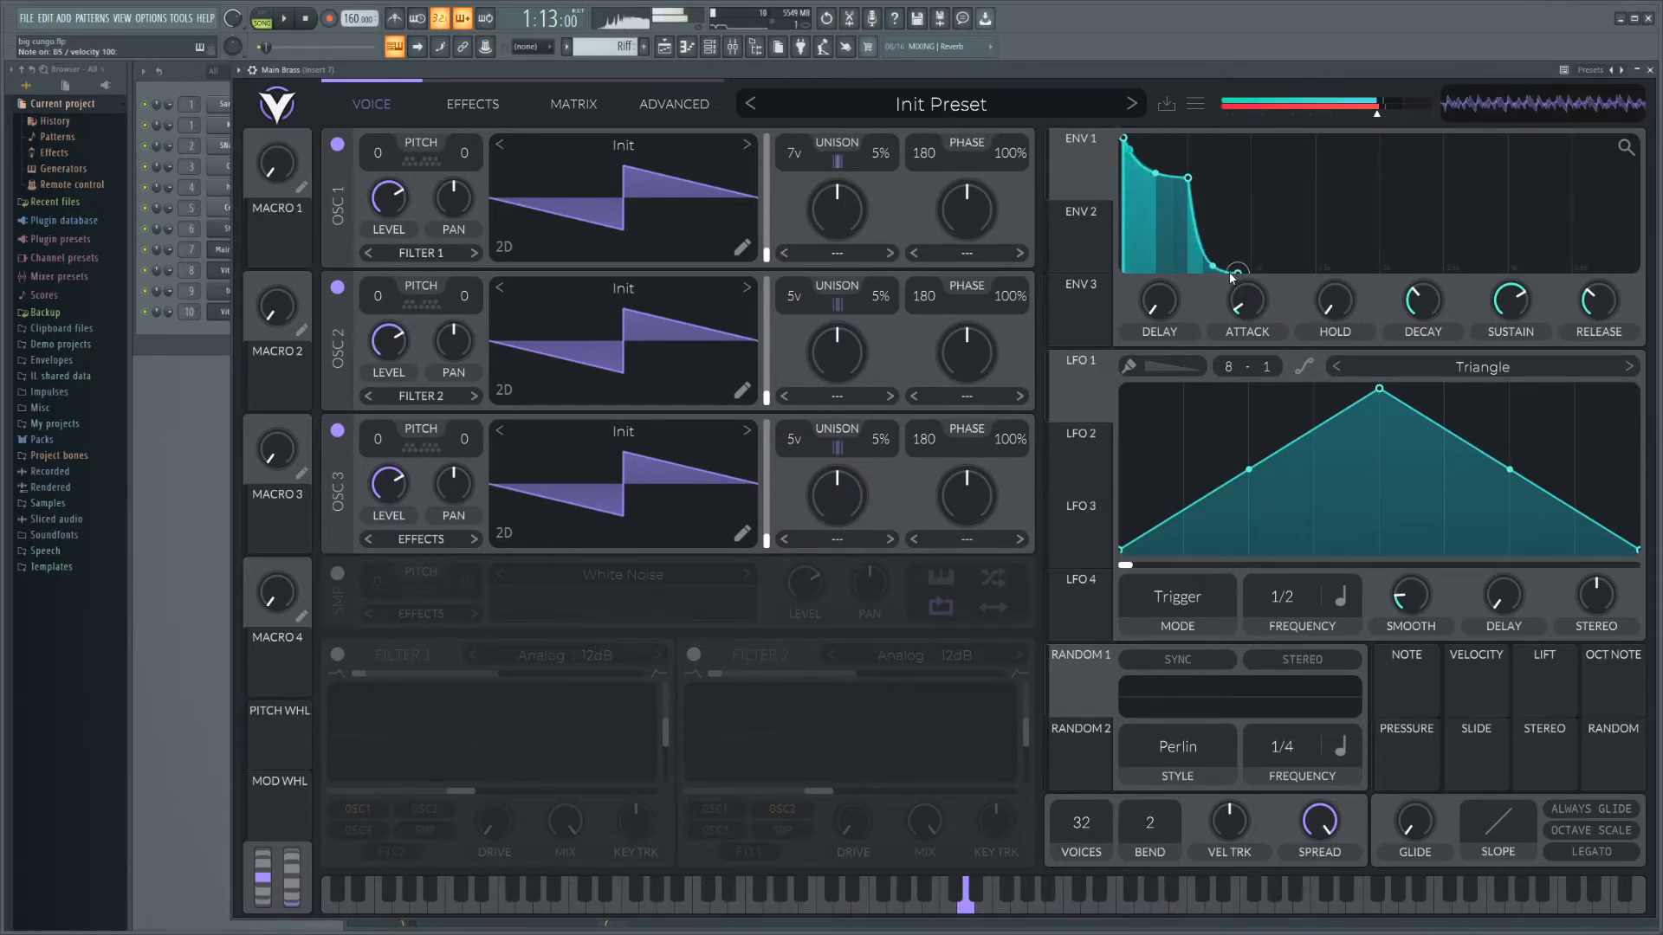
key("m")
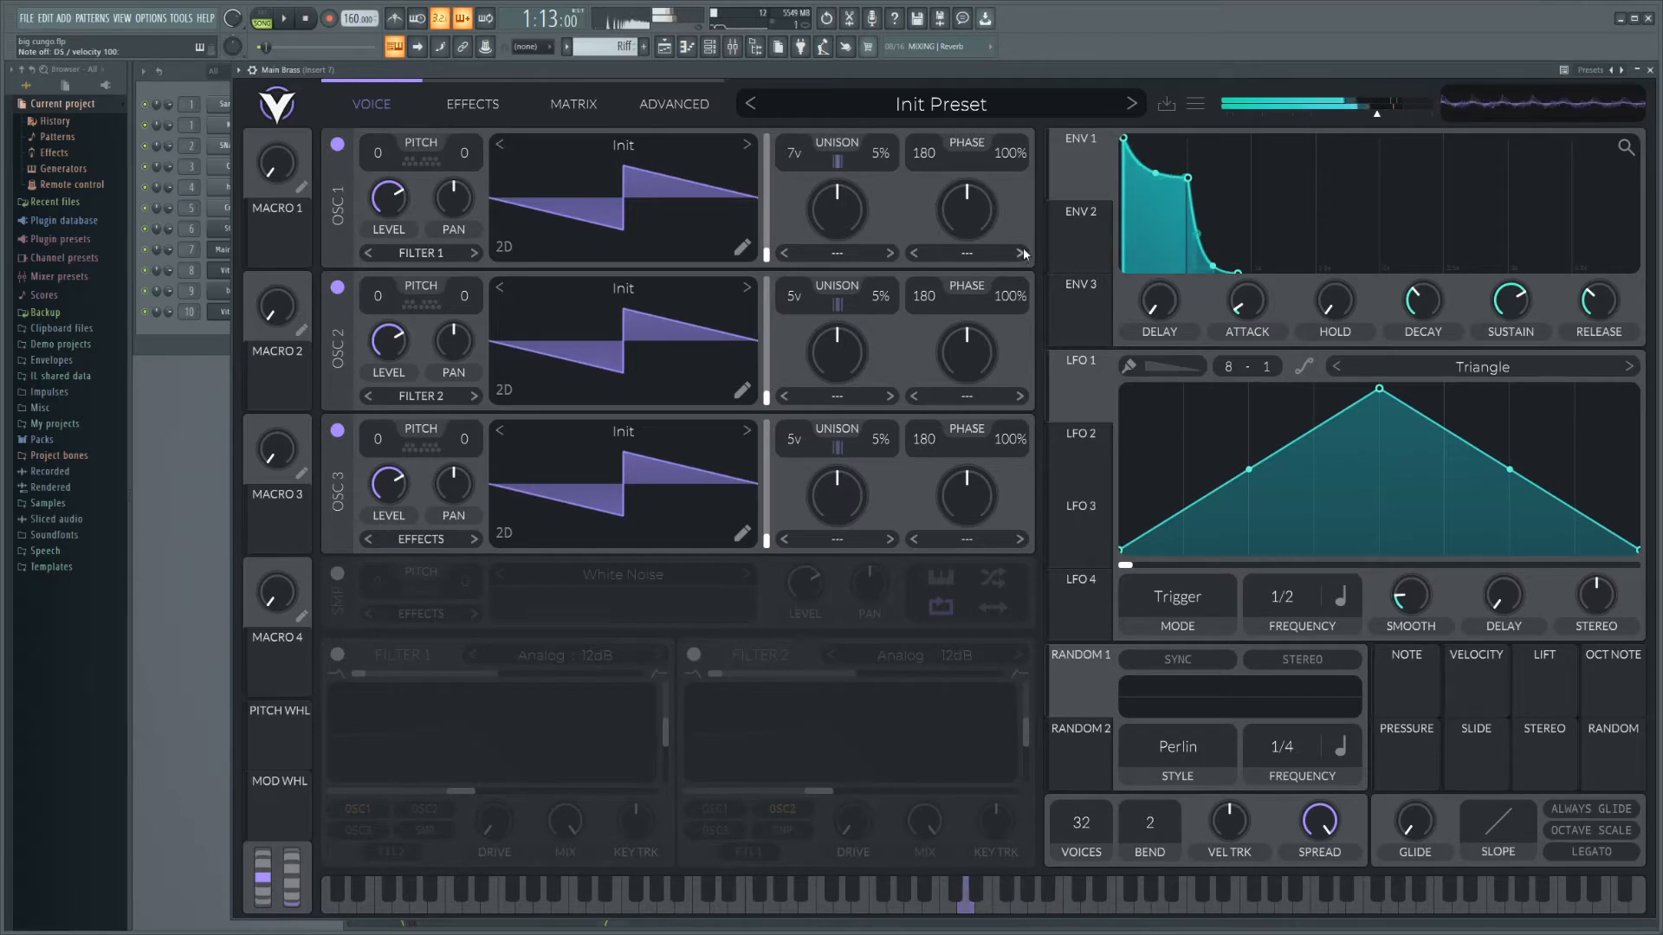
Transpose oscillator 2 up 12 semitones and play the riff before and after the change.
key("space")
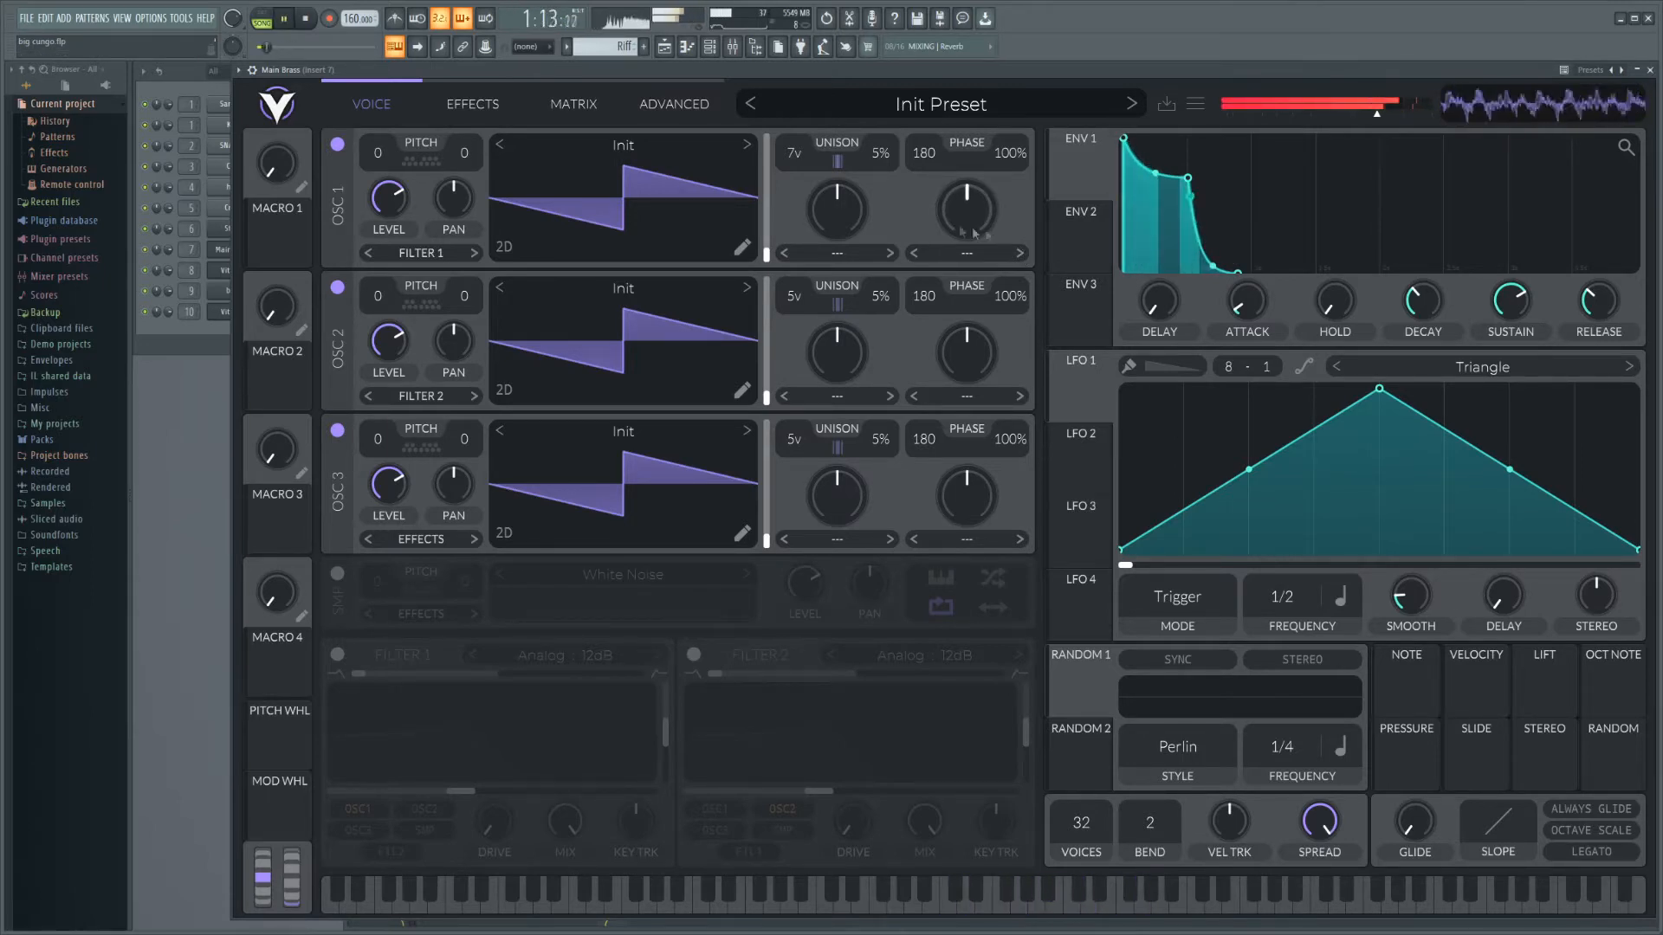
key("space")
left_click_drag(387, 303, 401, 234)
key("space")
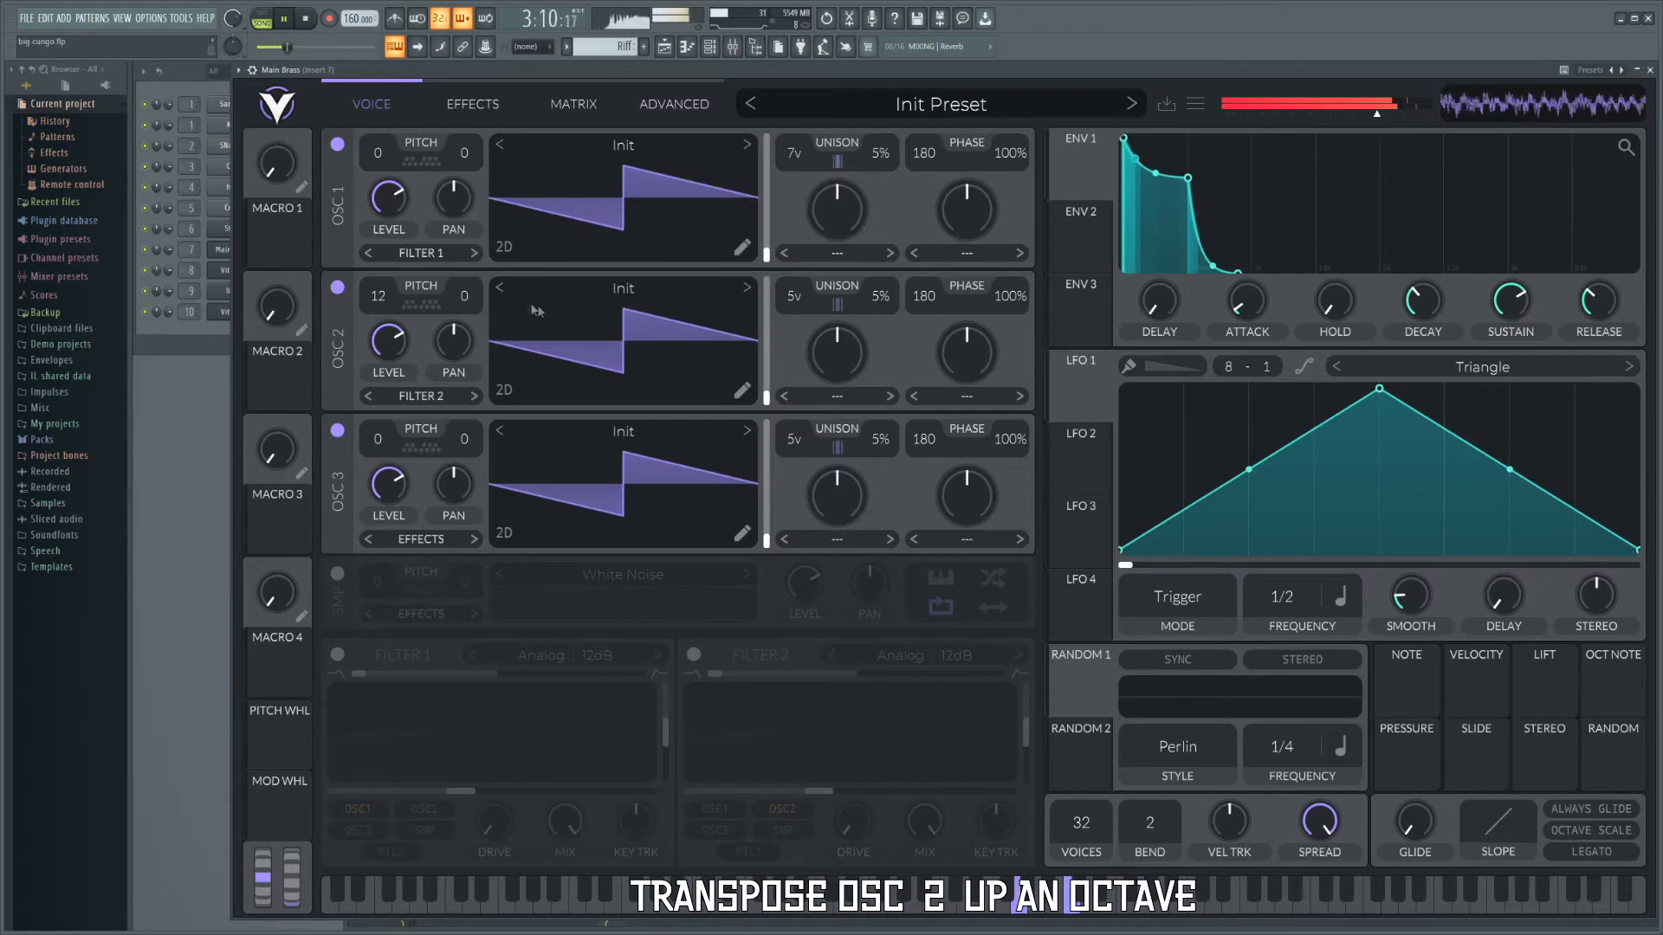
key("space")
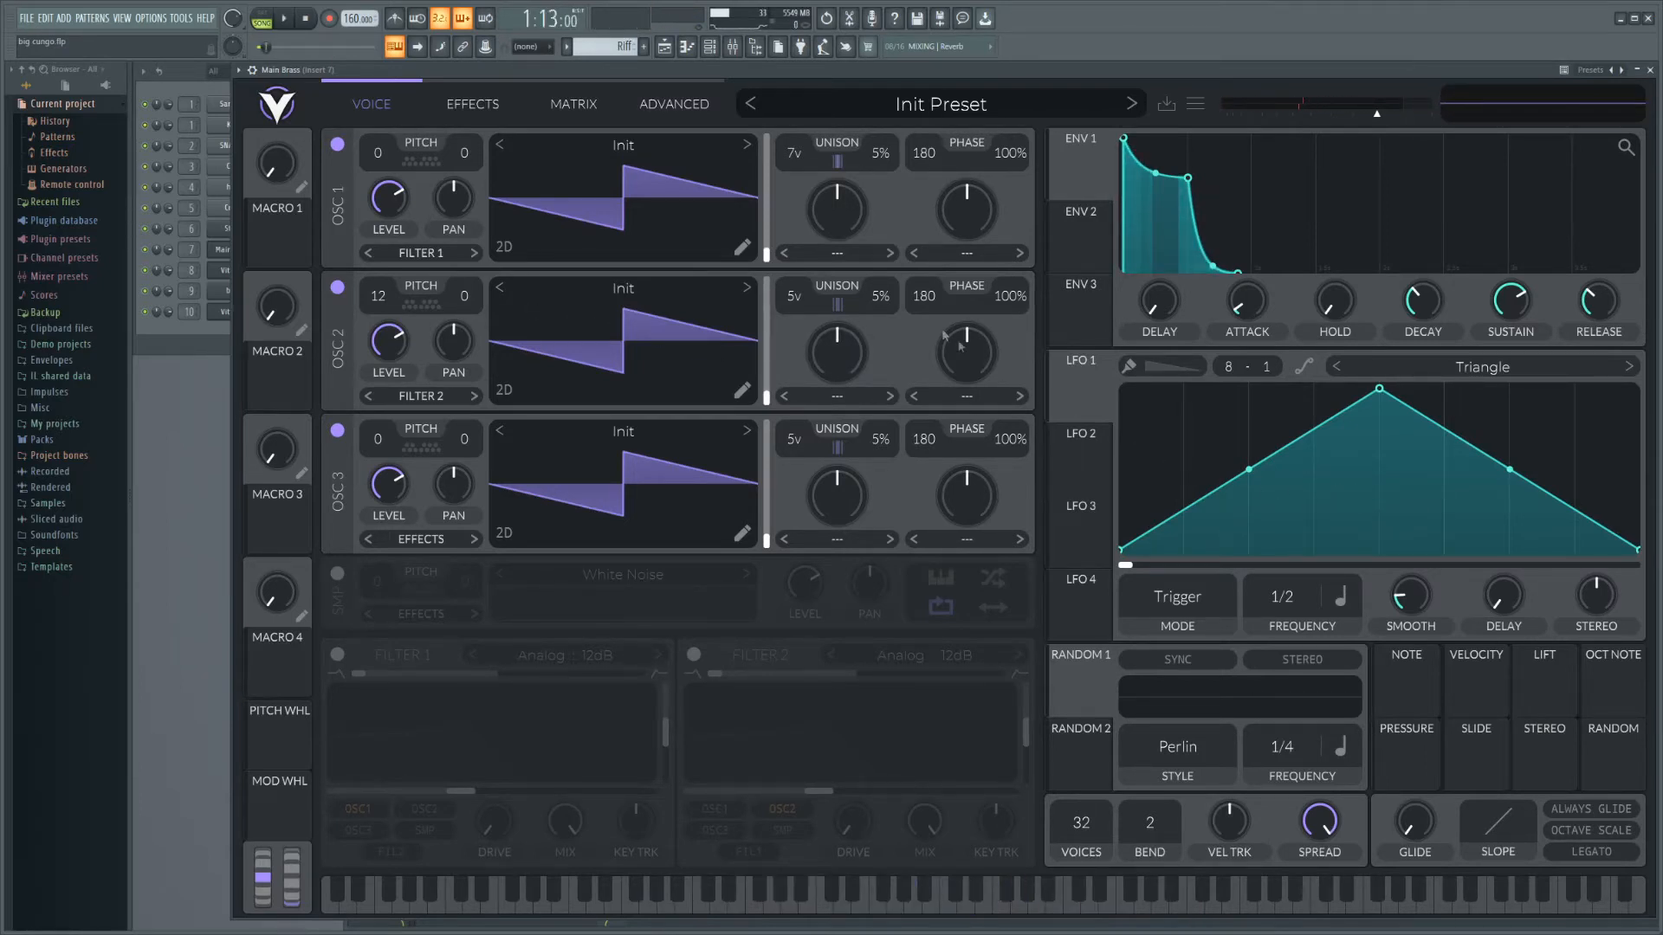
Shape envelope 2 with zero sustain and a decay of about 250 ms.
left_click(1078, 236)
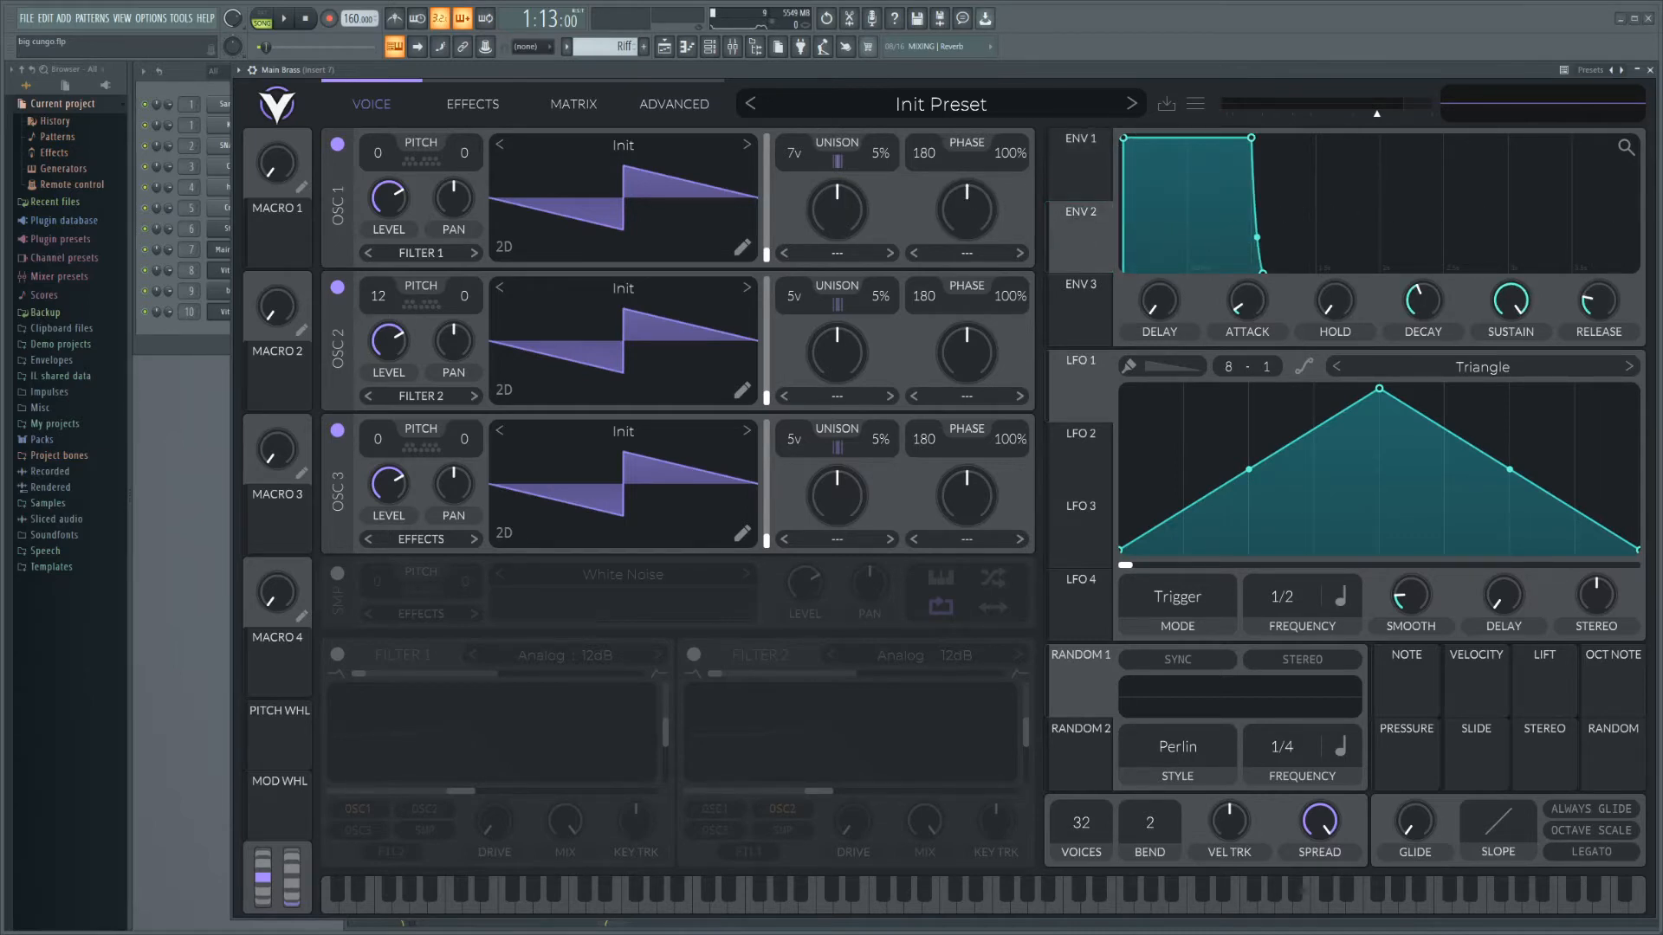
left_click_drag(1251, 139, 1180, 292)
scroll(1216, 234, "up", 6)
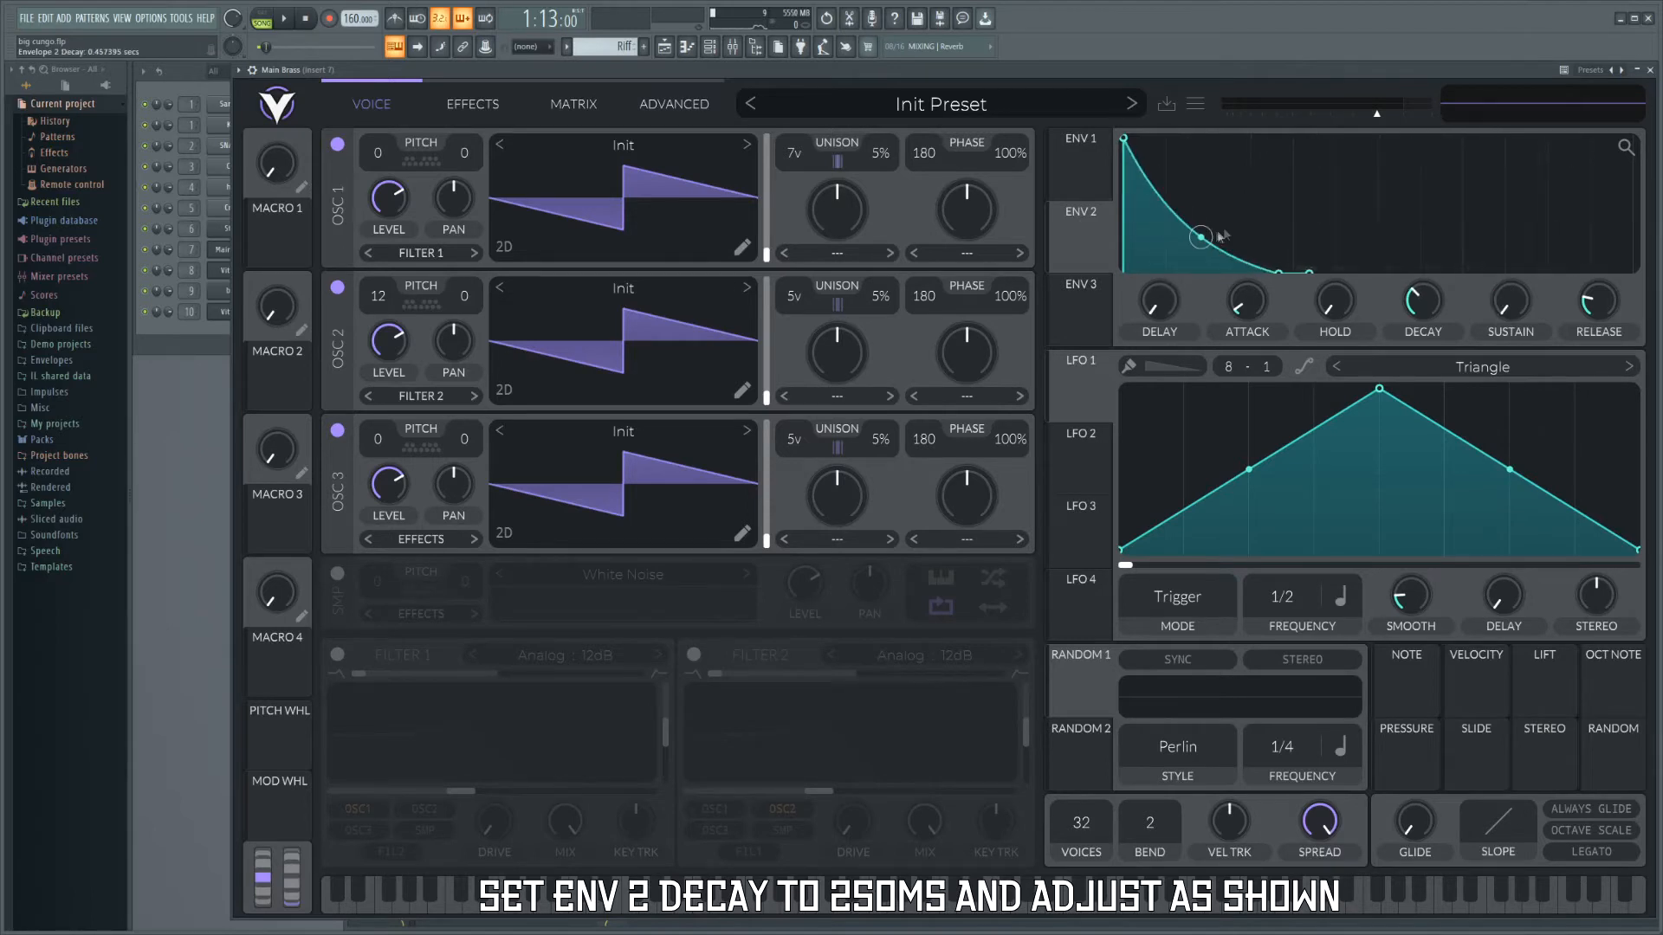
scroll(1363, 197, "up", 4)
scroll(1420, 190, "up", 3)
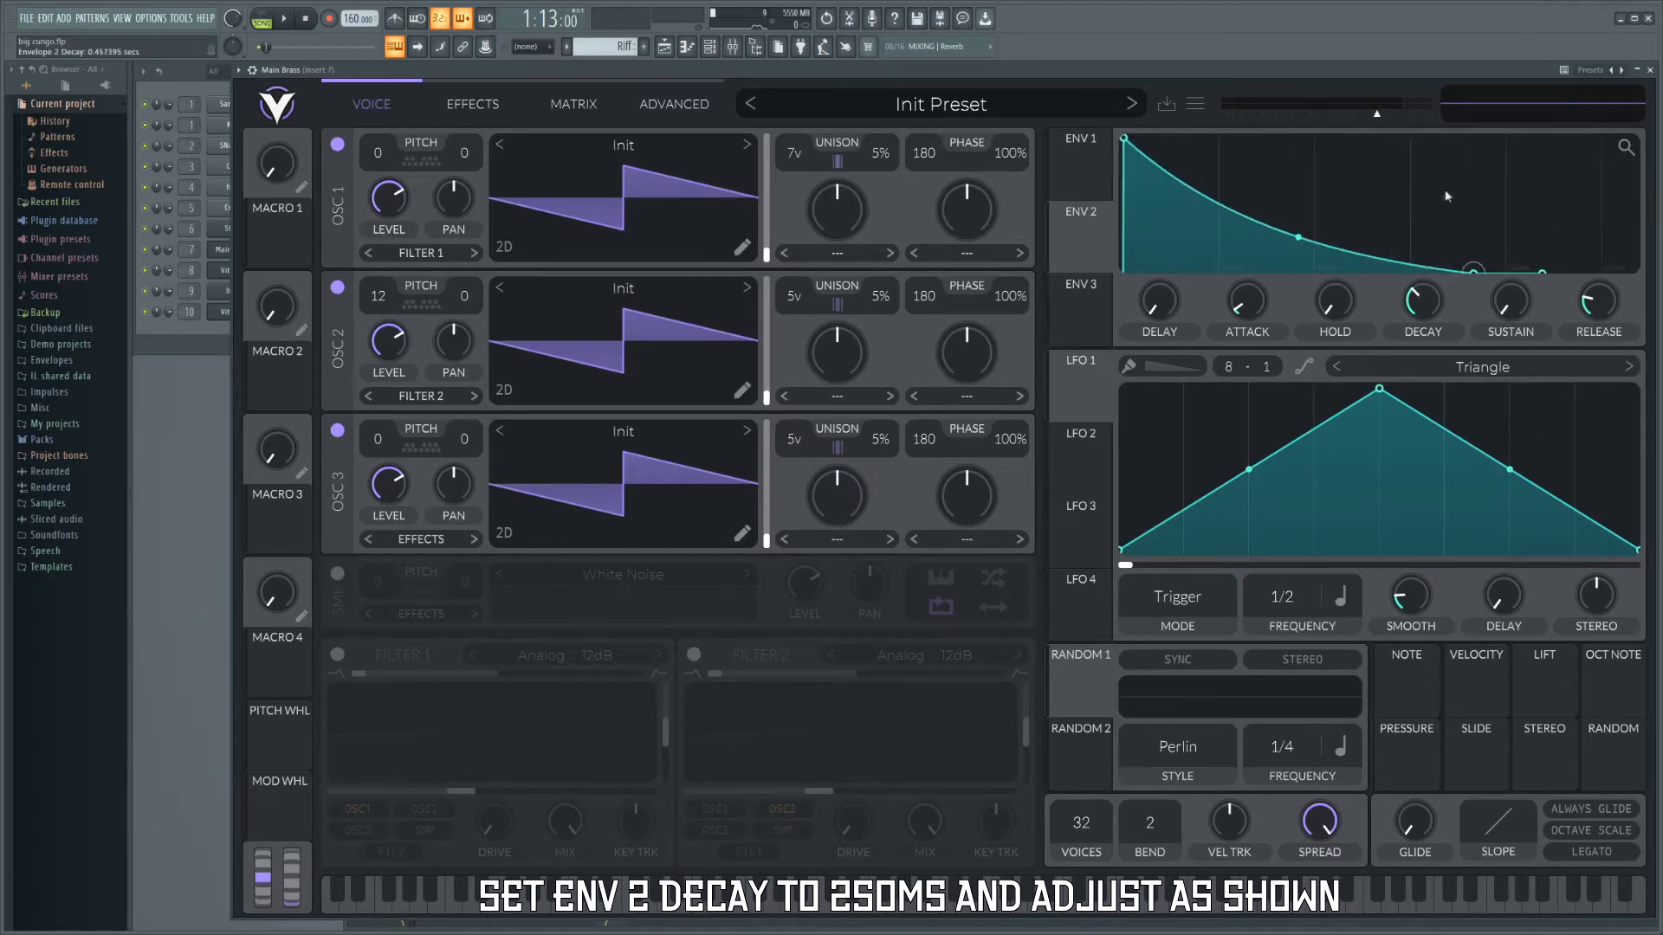
left_click_drag(1531, 273, 1357, 301)
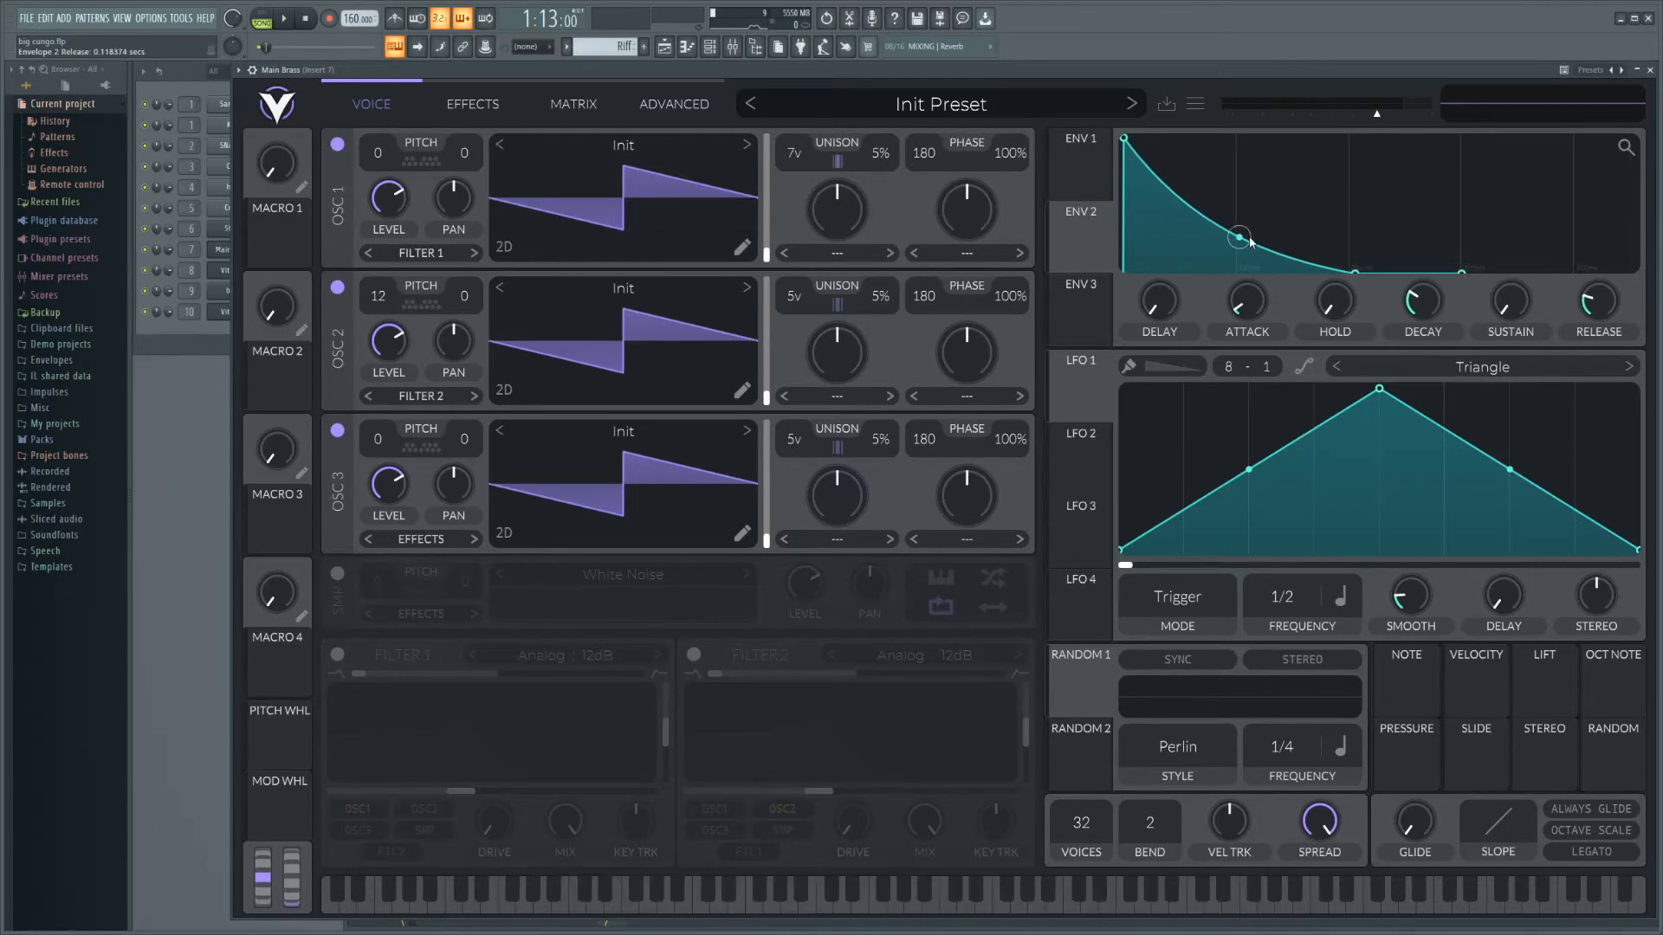
Steepen envelope 2's decay curve, assign the envelope to the unison detune of all three oscillators, and play the riff.
left_click_drag(1250, 239, 837, 208)
left_click_drag(1075, 232, 837, 352)
left_click_drag(1076, 238, 874, 433)
key("space")
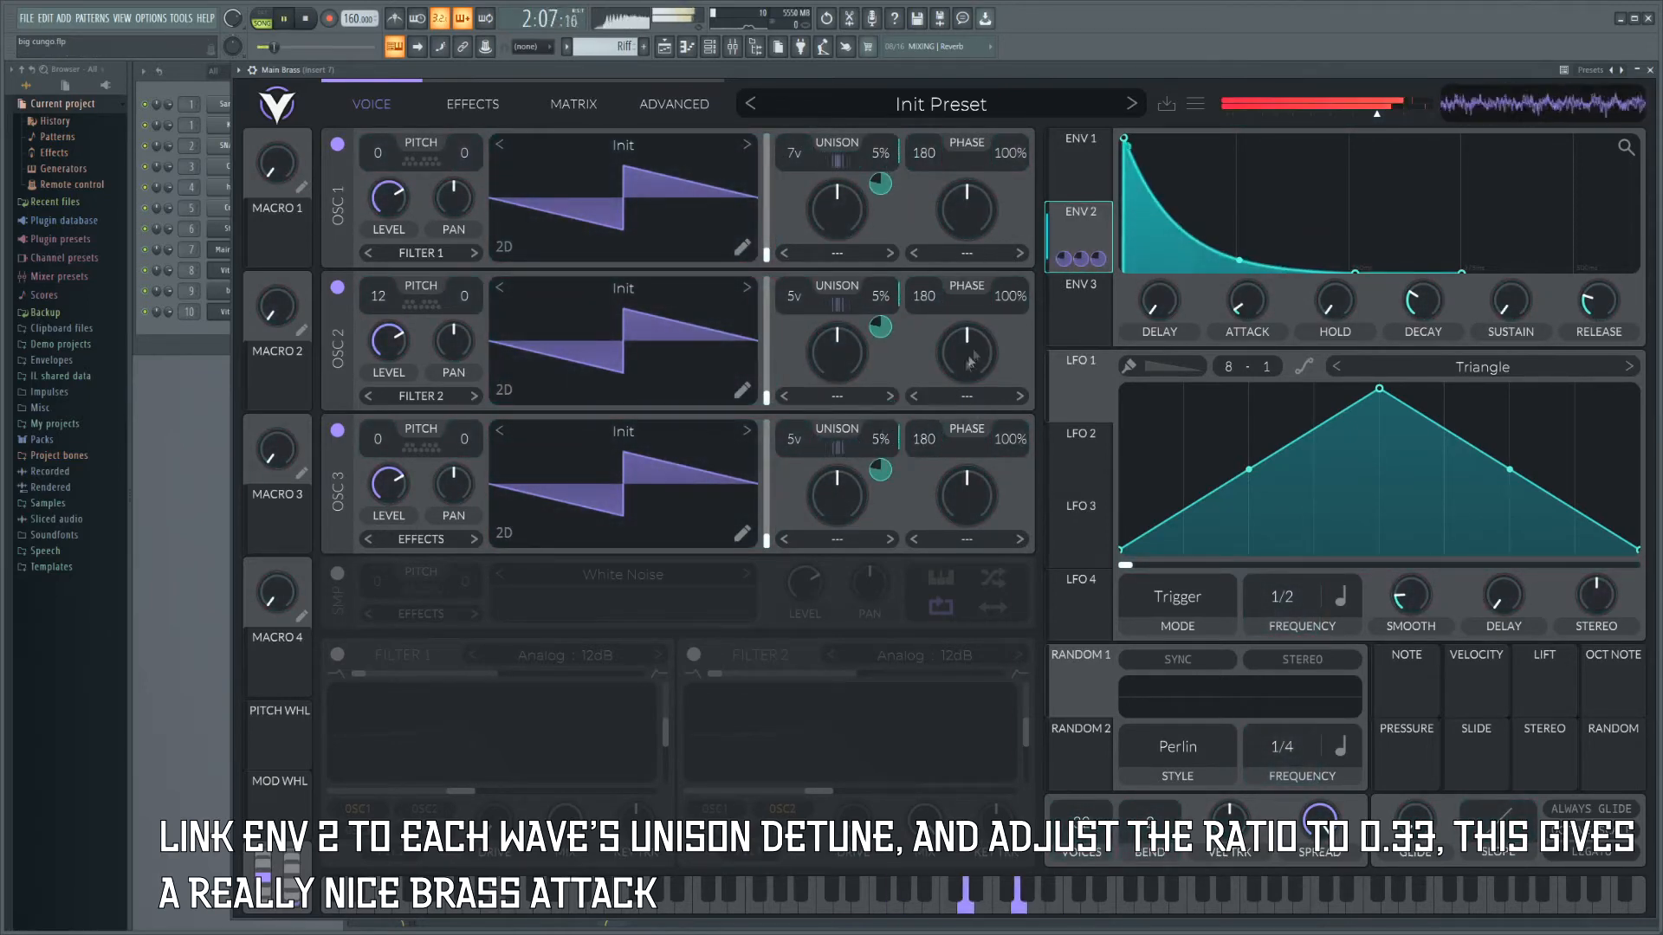
Set the amount of envelope 2's modulation on oscillator 1's unison detune to 0.33.
mouse_move(1069, 269)
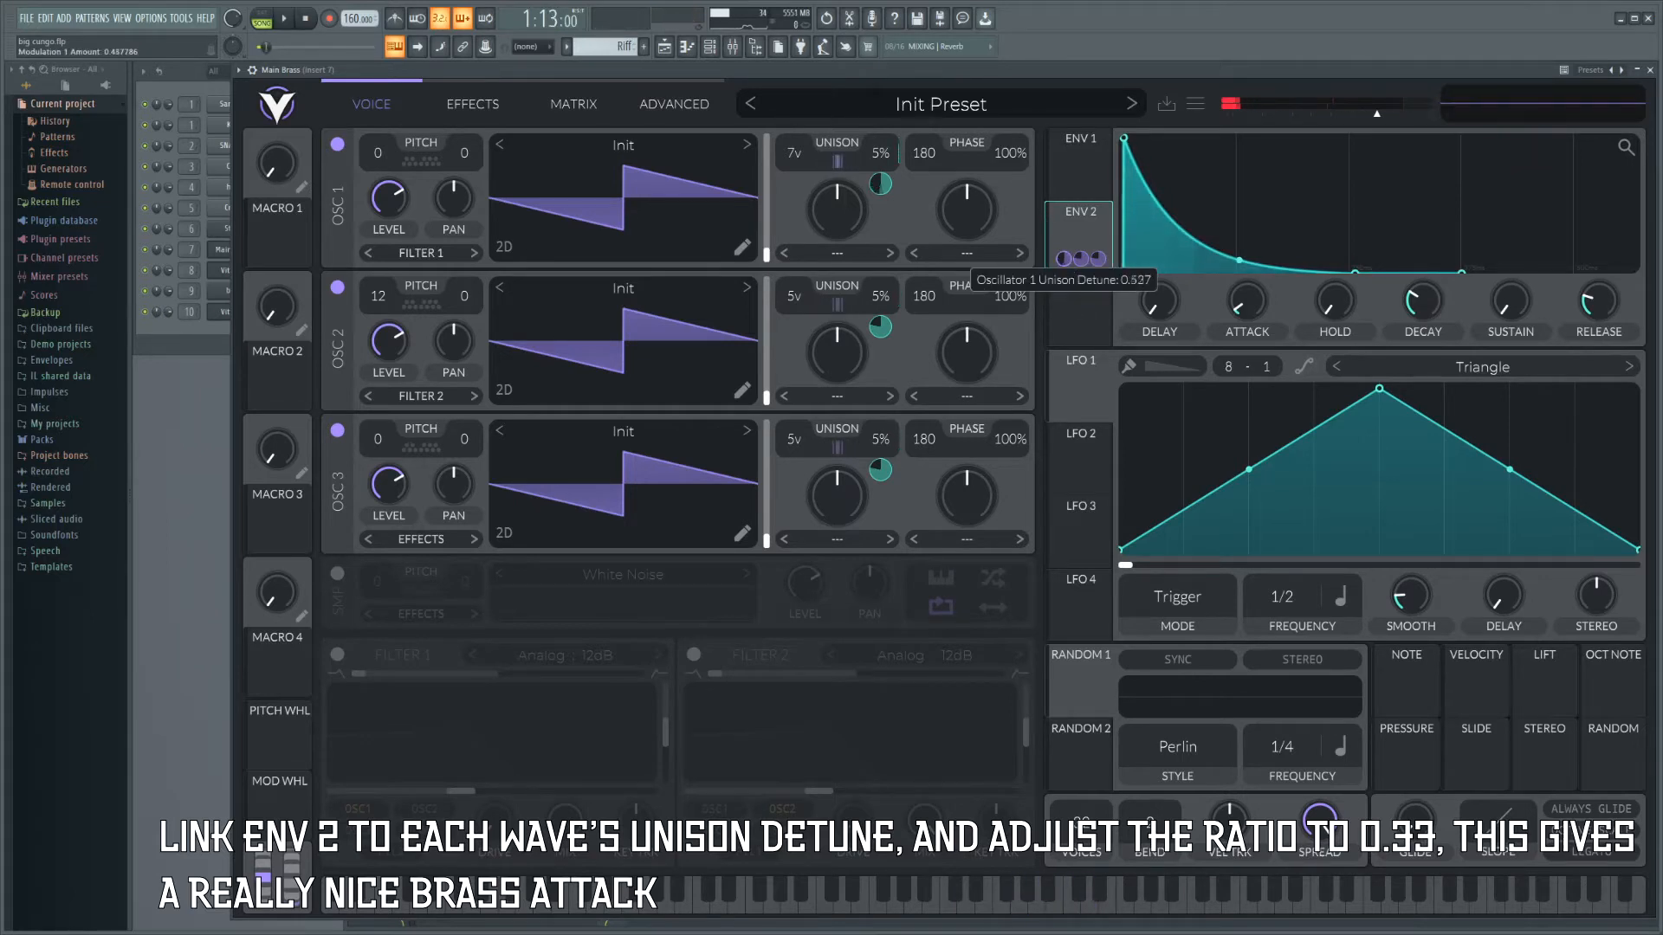
right_click(880, 183)
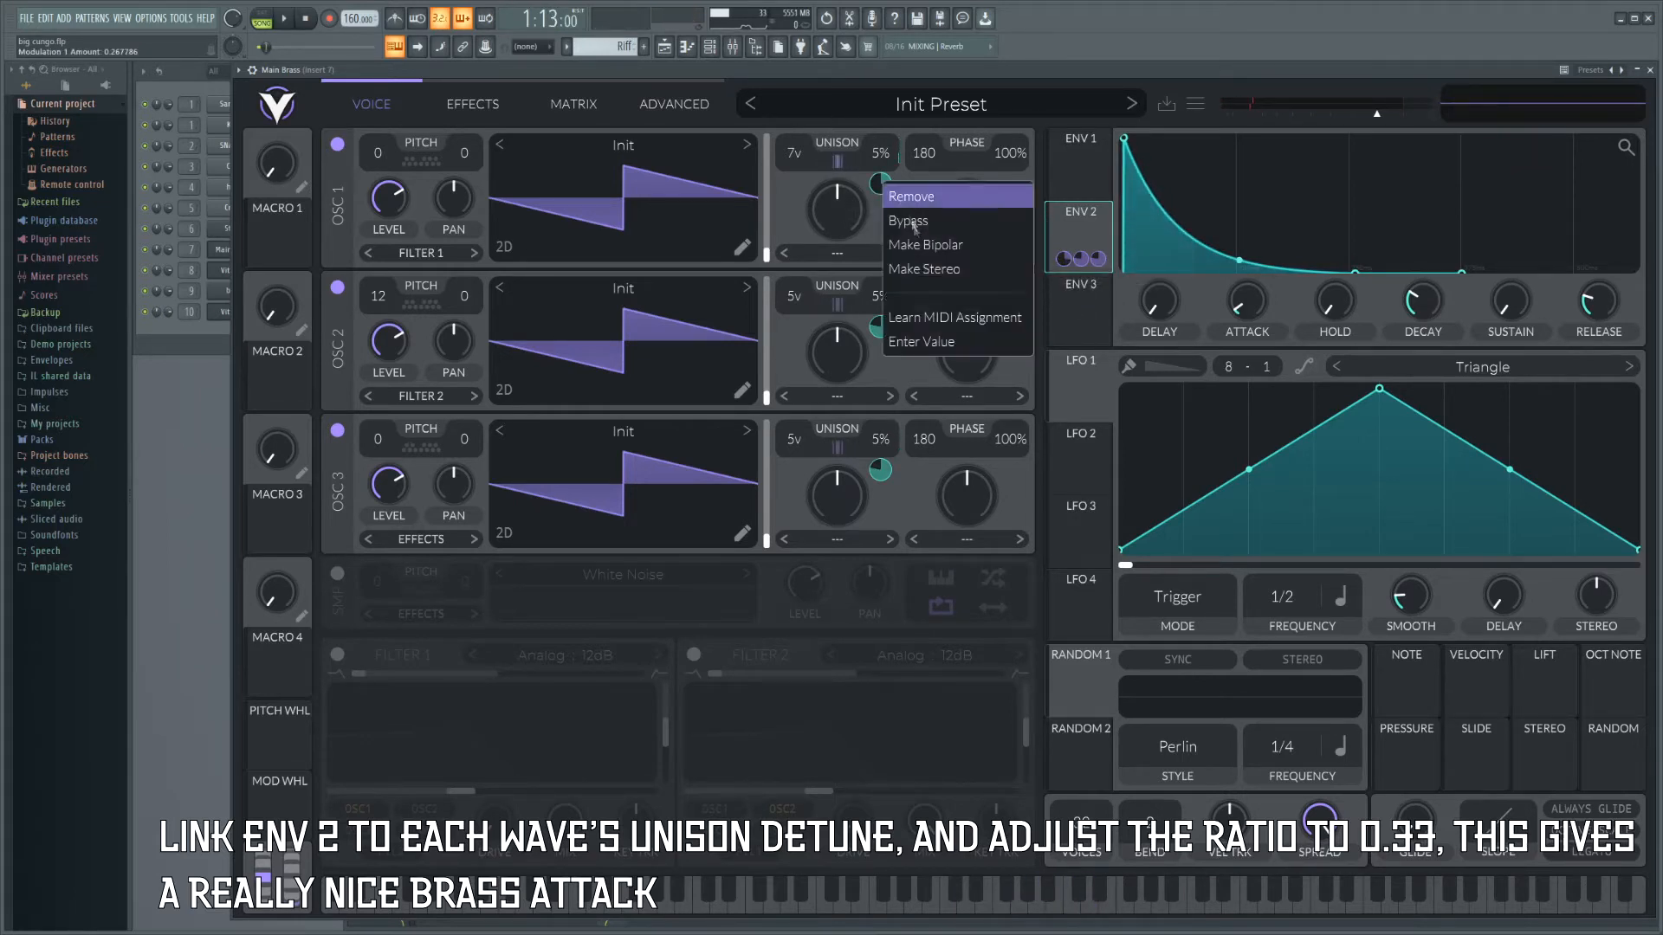
left_click(930, 346)
type("0.33")
key("Return")
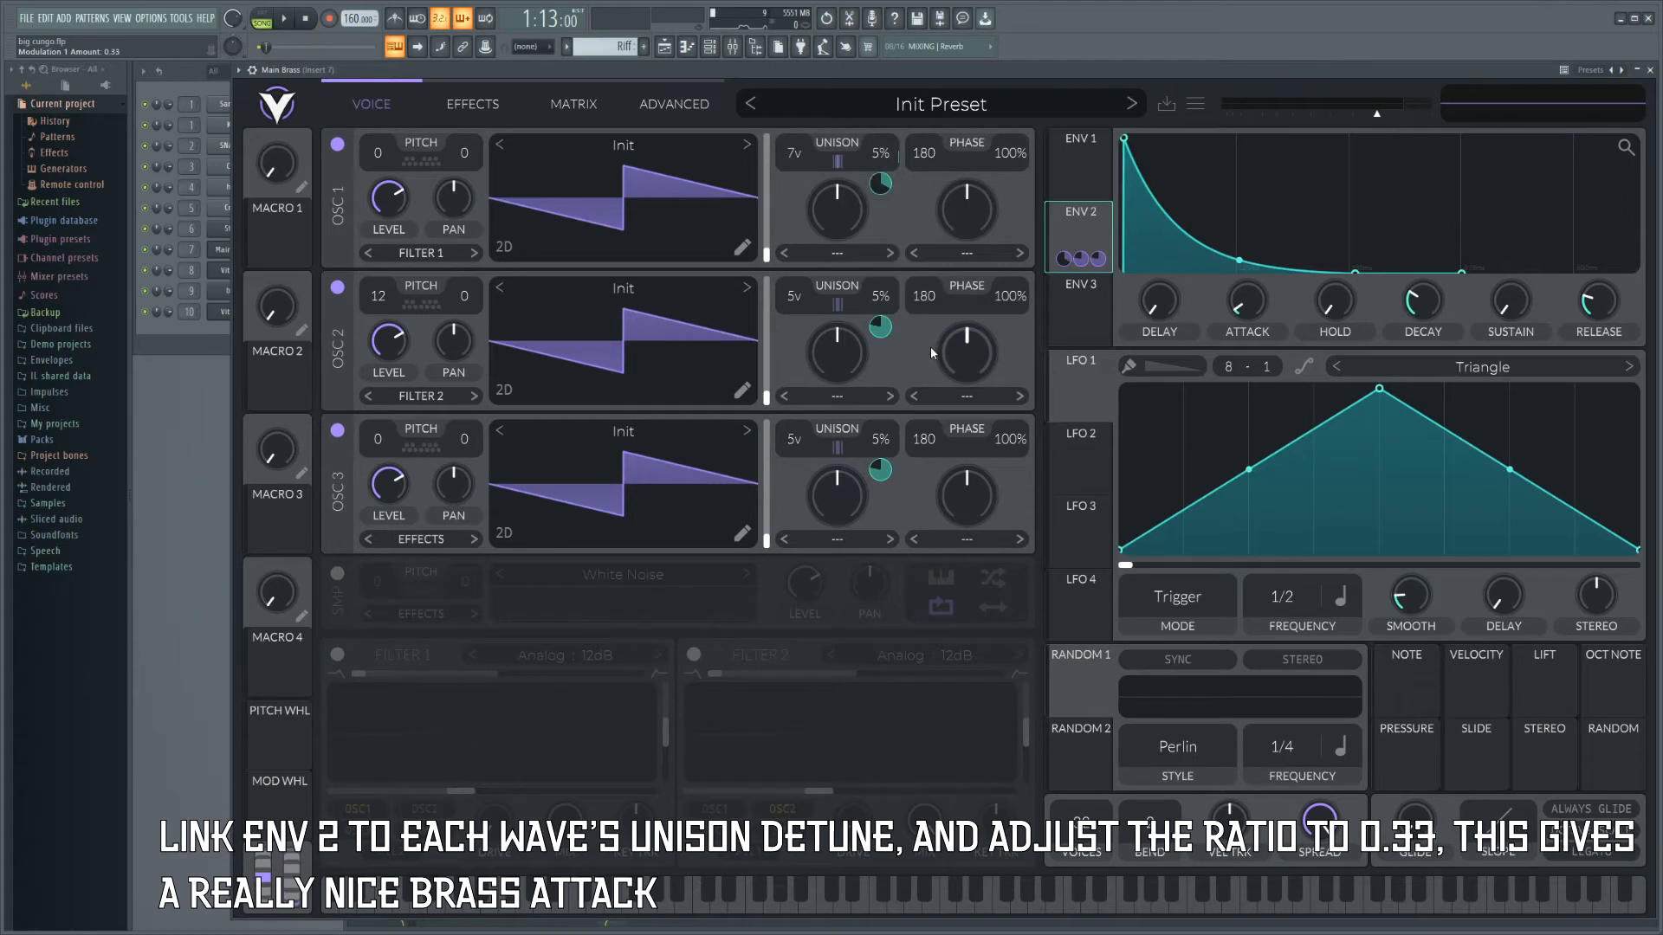
Set envelope 2's modulation amount on the unison detune of oscillators 2 and 3 to 0.33 and play the riff.
right_click(881, 328)
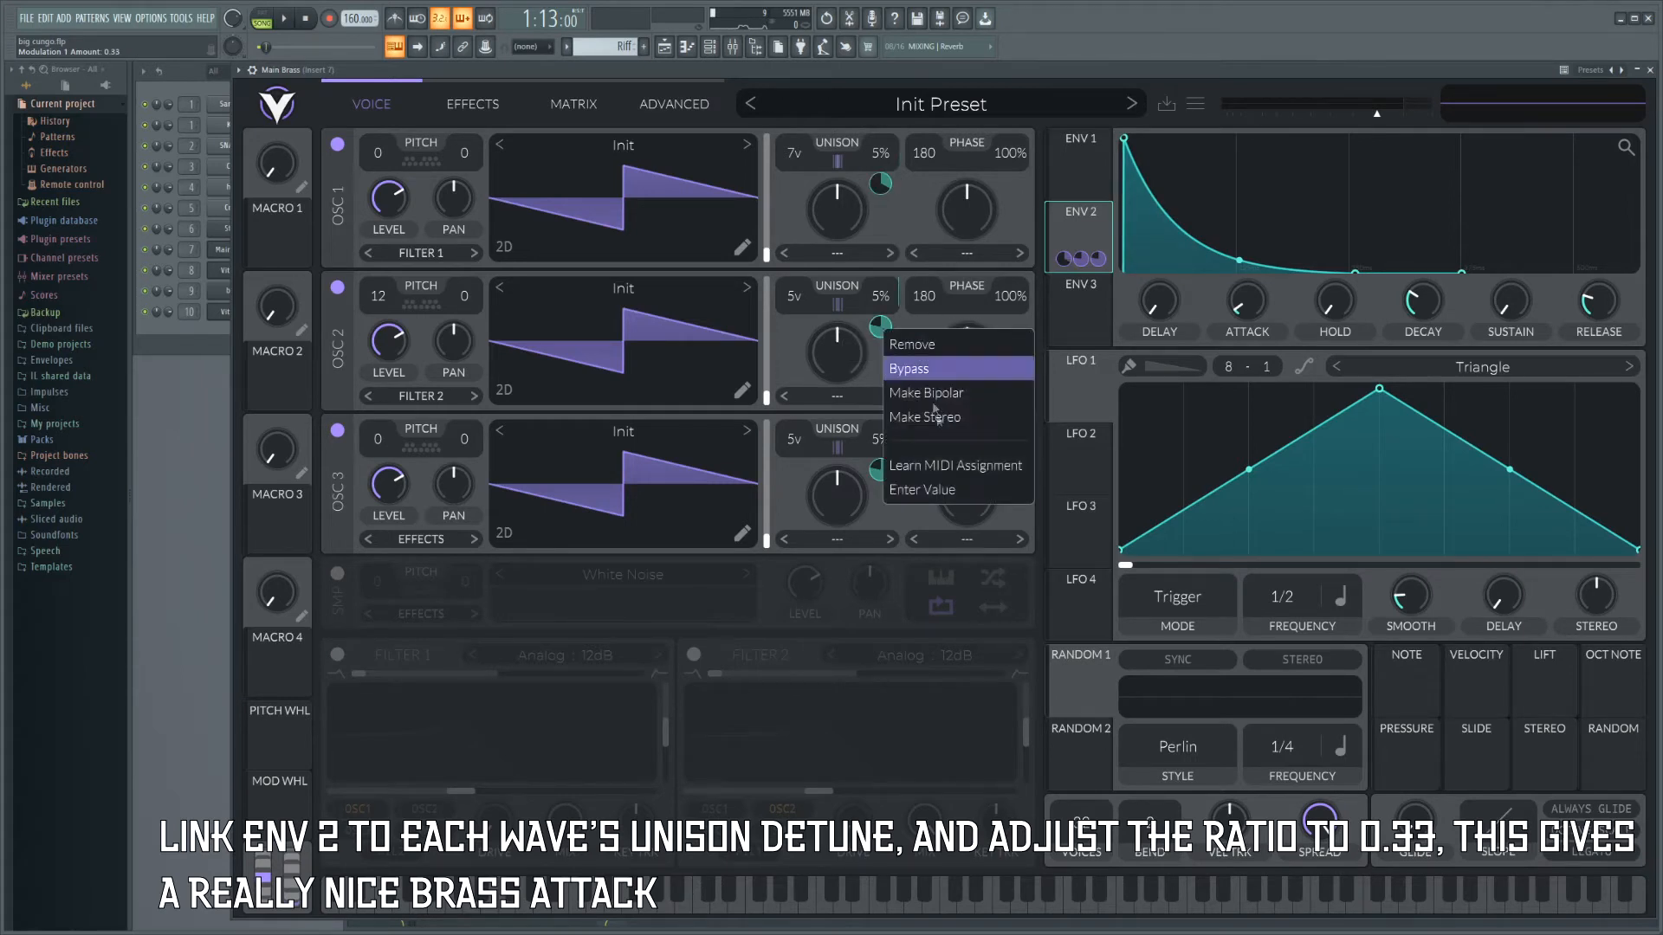
left_click(935, 489)
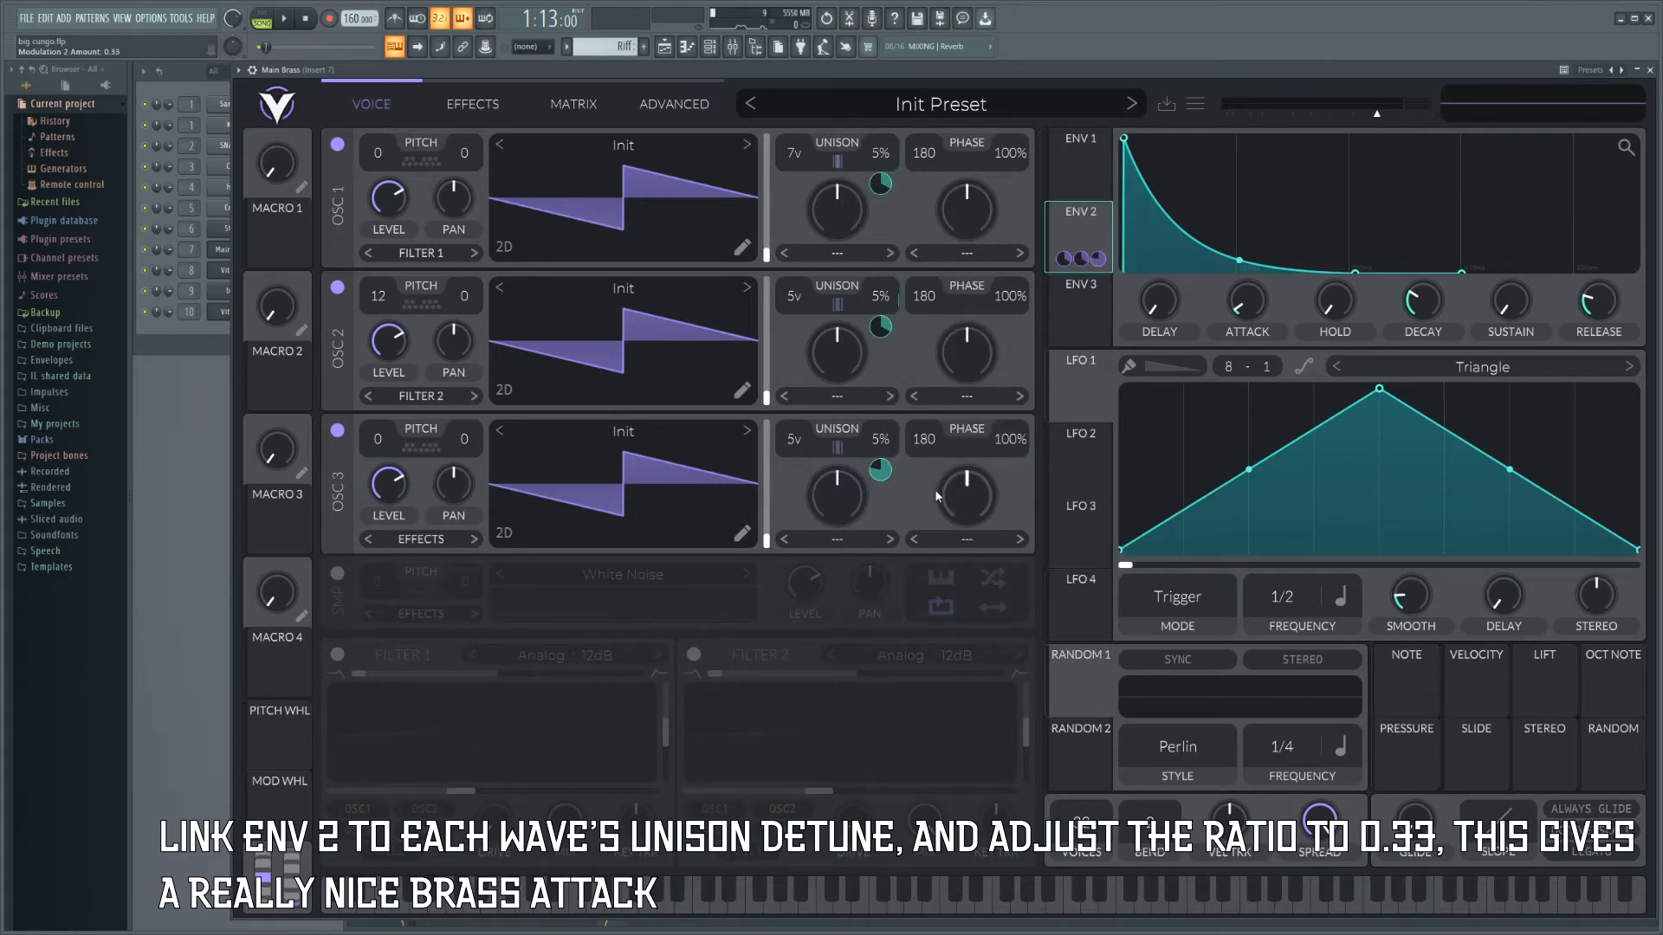
right_click(881, 471)
left_click(924, 629)
type("0.33")
key("Return")
key("space")
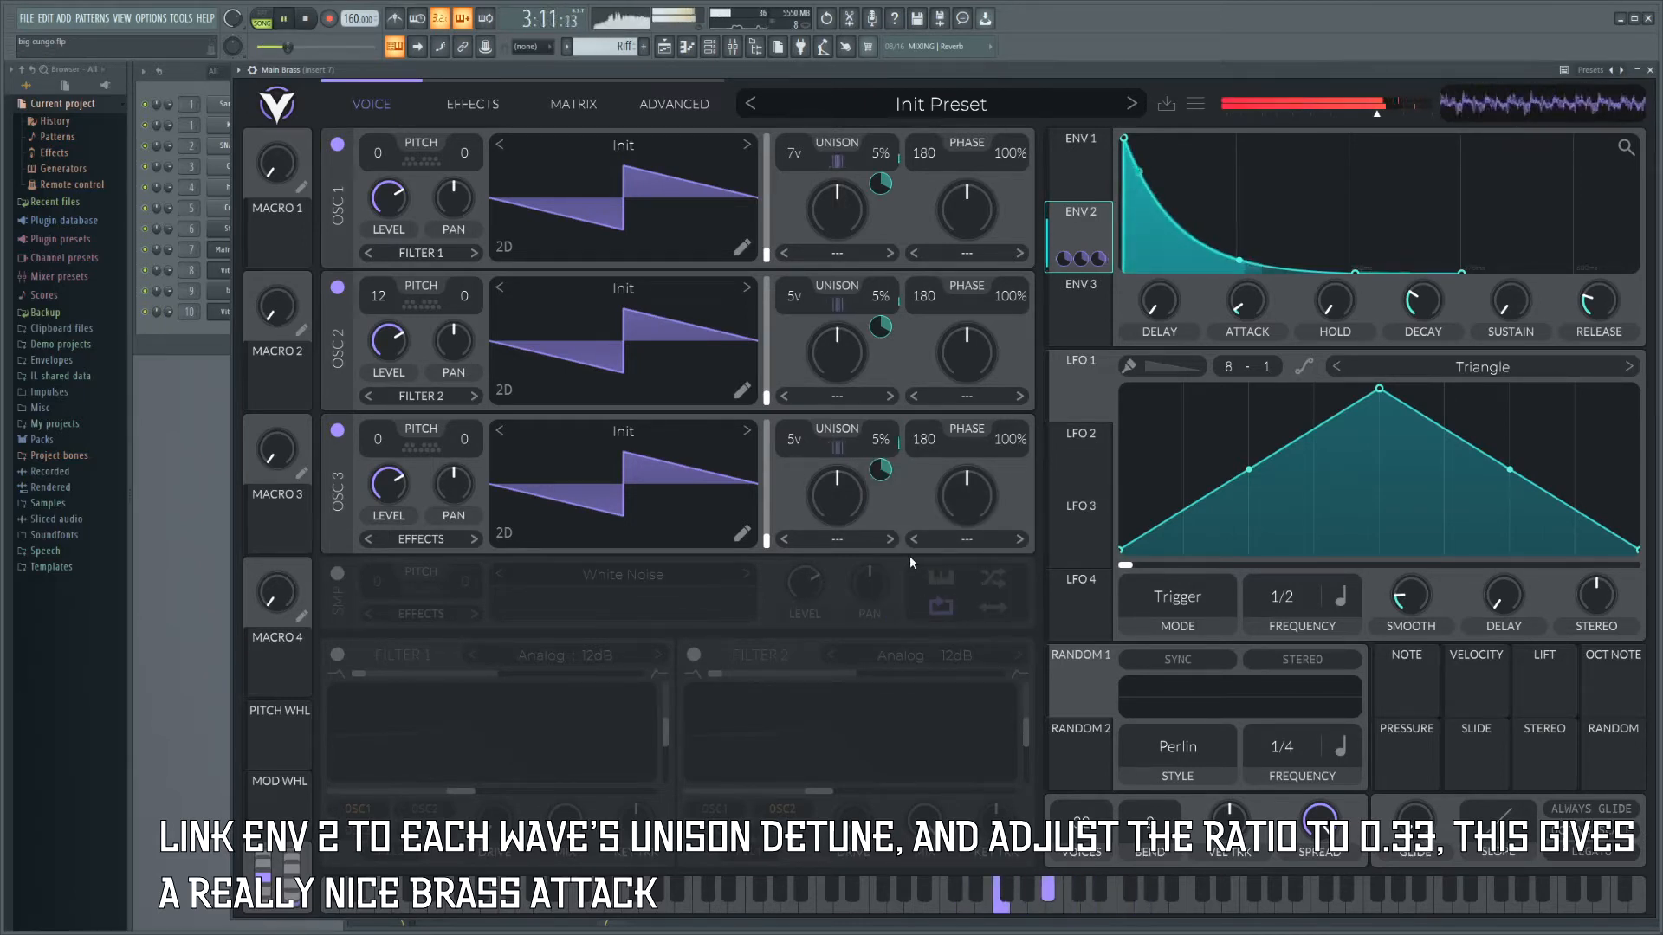
key("space")
Shape envelope 3 with zero sustain, a decay of about 65 ms, a short release and a steep decay curve.
left_click(1088, 324)
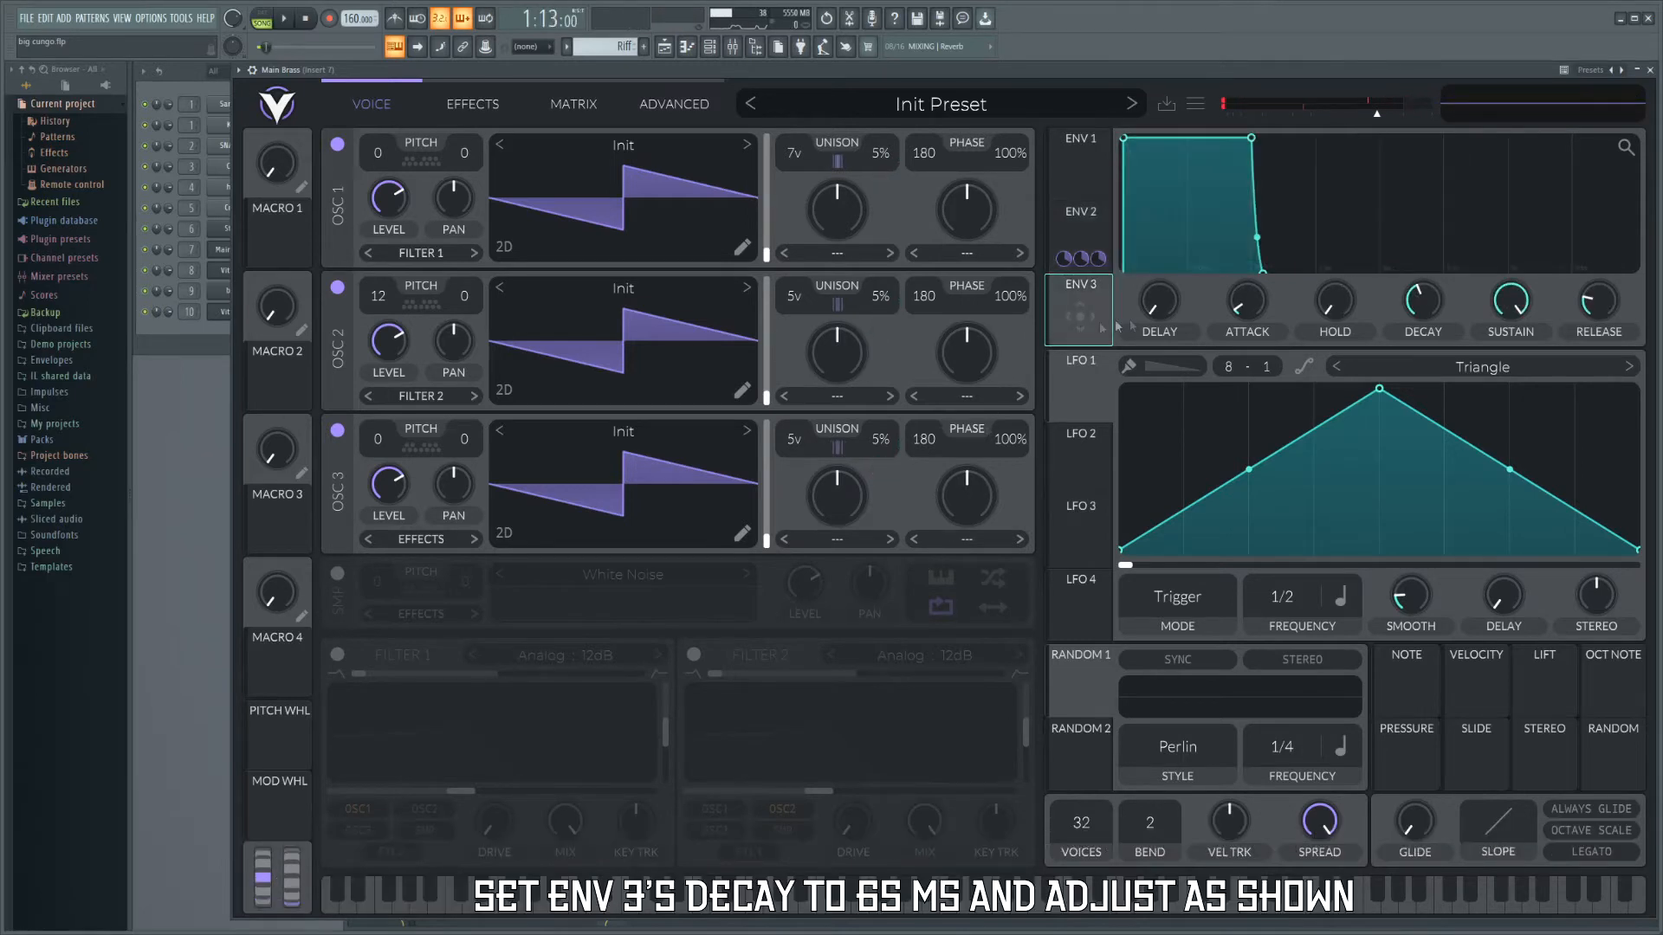
left_click_drag(1251, 138, 1187, 268)
scroll(1214, 220, "up", 5)
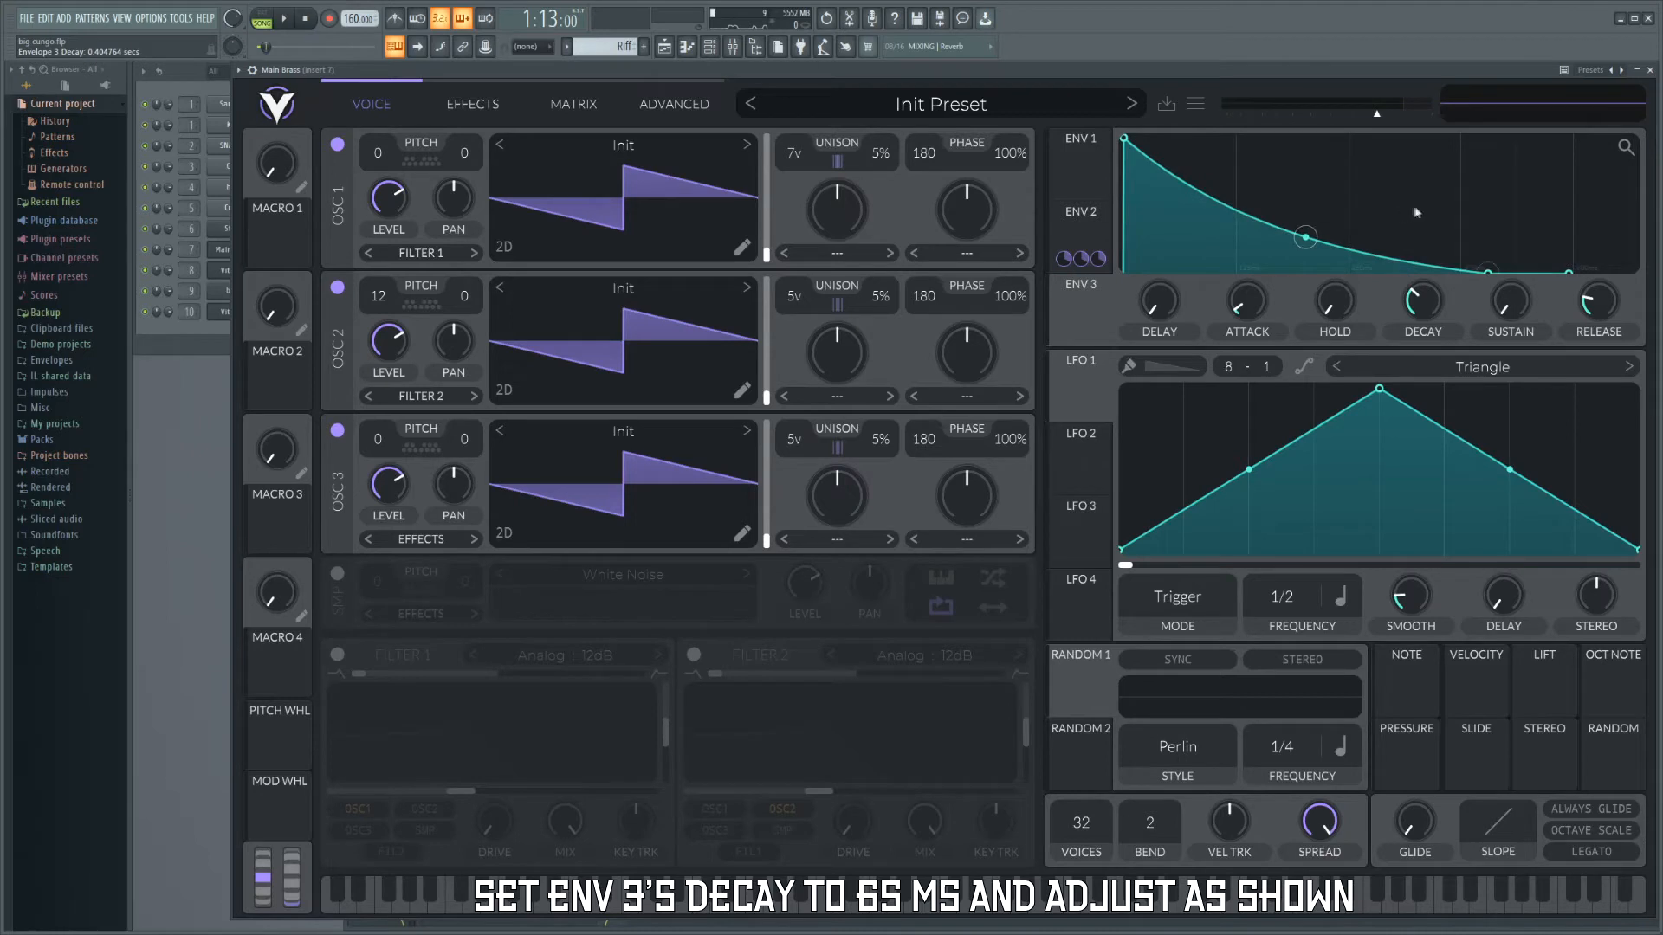
scroll(1412, 213, "up", 2)
left_click_drag(1645, 271, 1200, 298)
scroll(1246, 231, "up", 3)
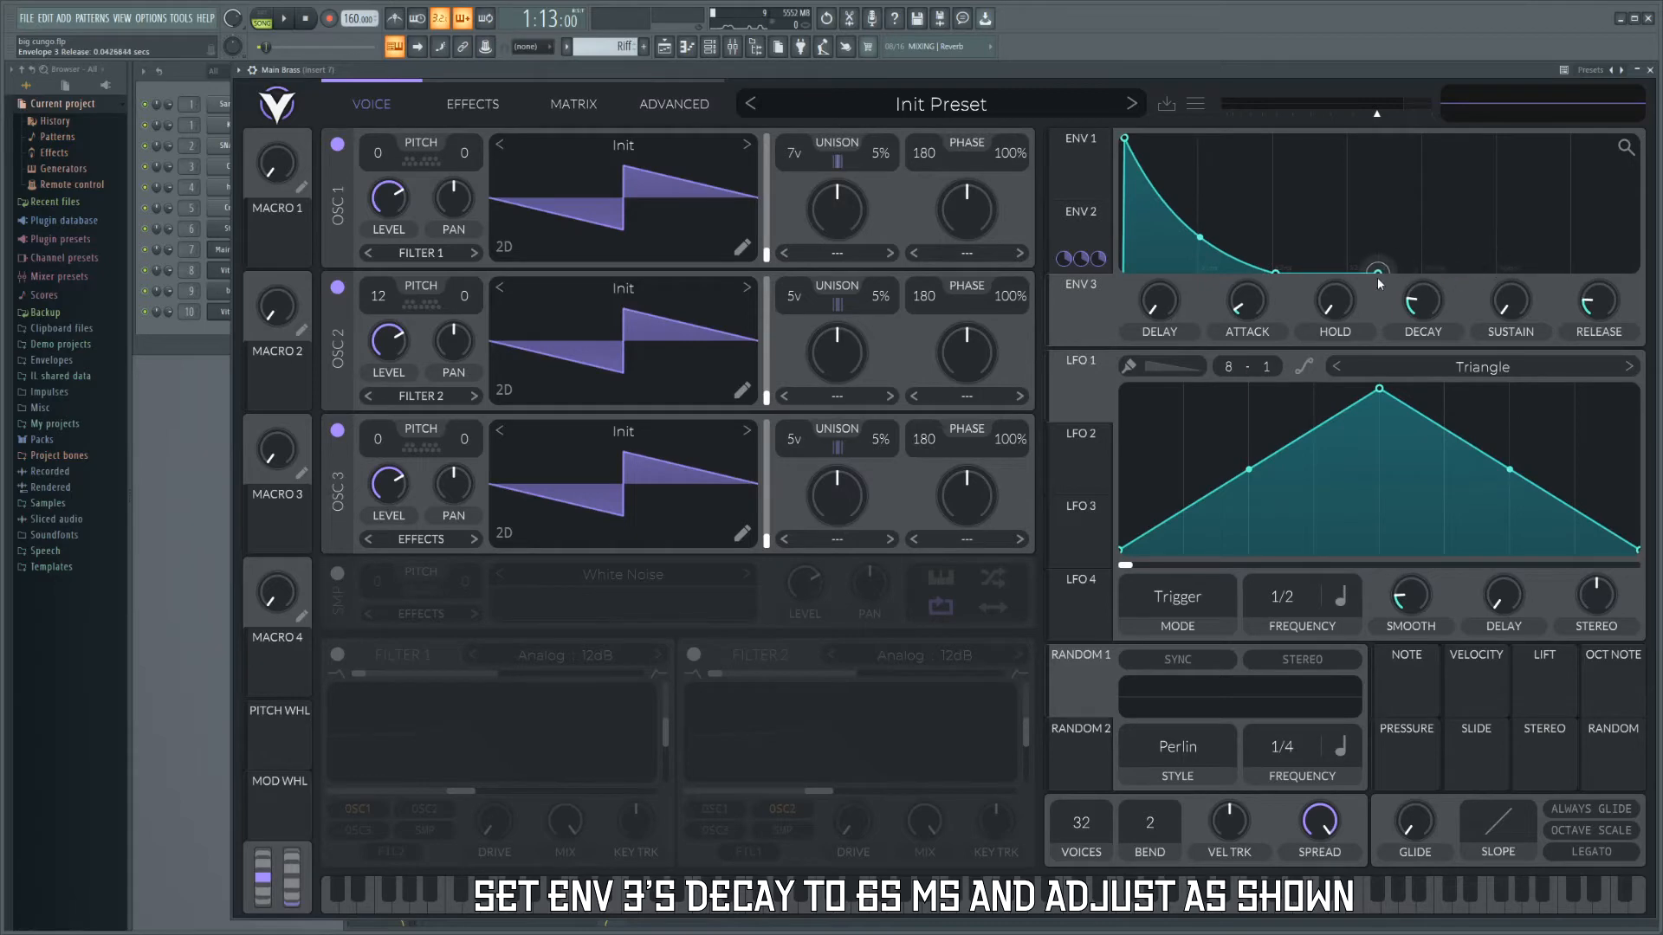
left_click_drag(1187, 241, 1184, 278)
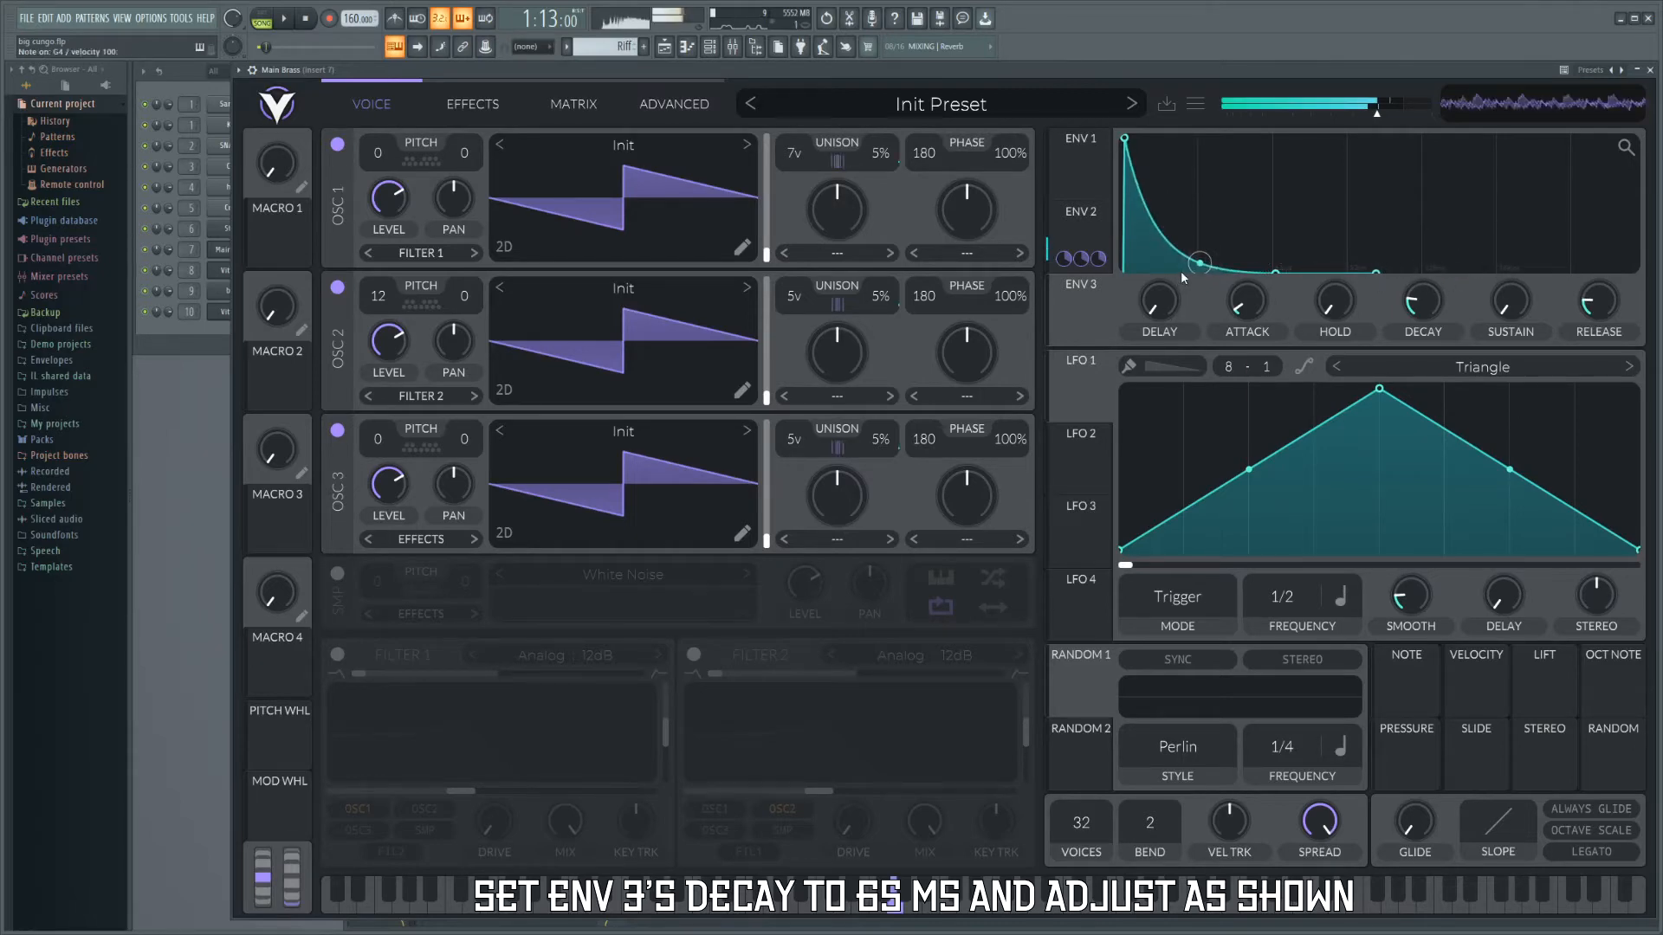
Assign envelope 3 to the transpose of all three oscillators.
left_click_drag(1074, 313, 377, 154)
left_click_drag(1084, 274, 378, 297)
left_click_drag(1098, 275, 377, 439)
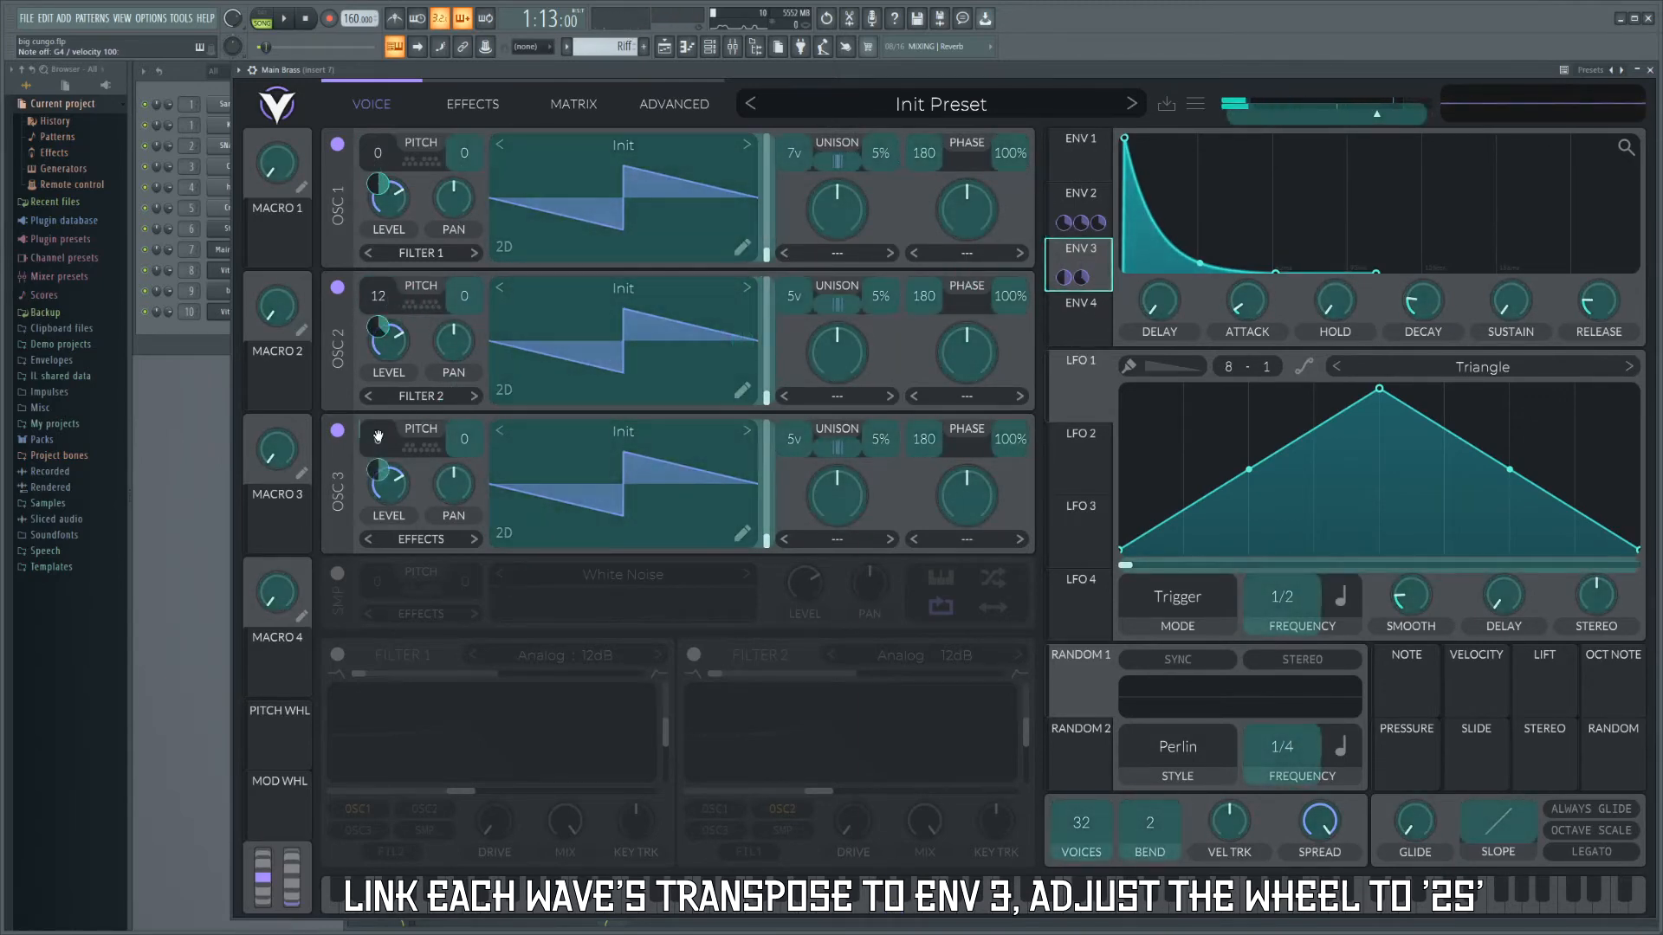
Set envelope 3's modulation amount on each oscillator's transpose to 25 and play the riff.
right_click(378, 183)
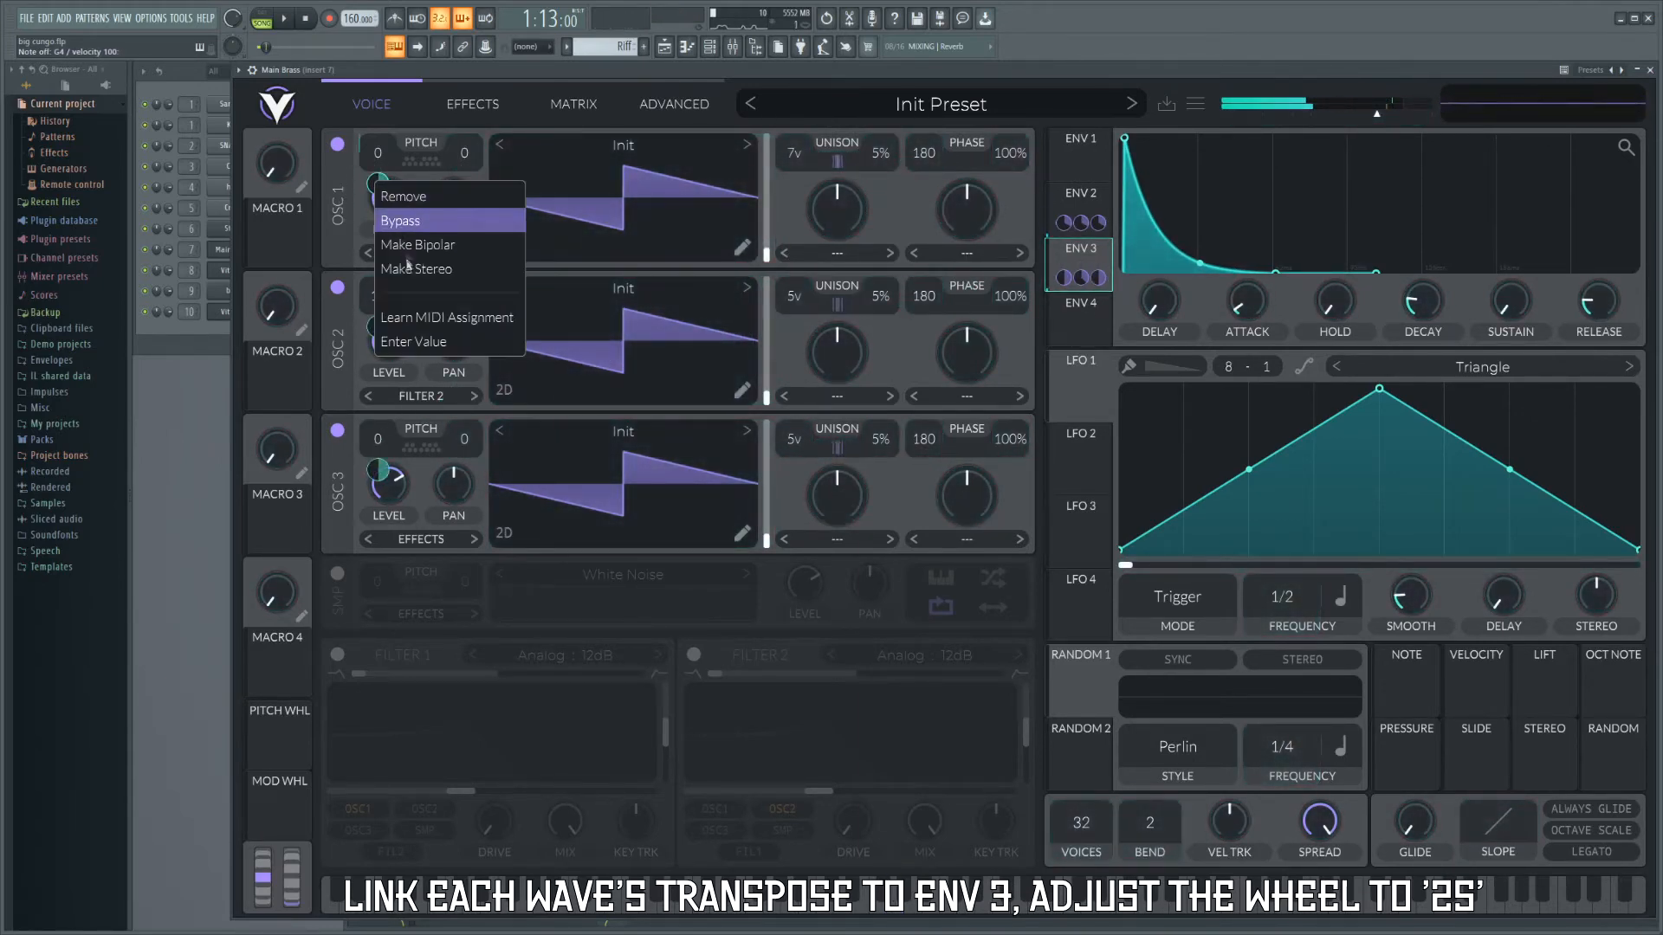
left_click(414, 341)
type("48")
key("Return")
right_click(384, 332)
left_click(419, 478)
type("25")
key("Return")
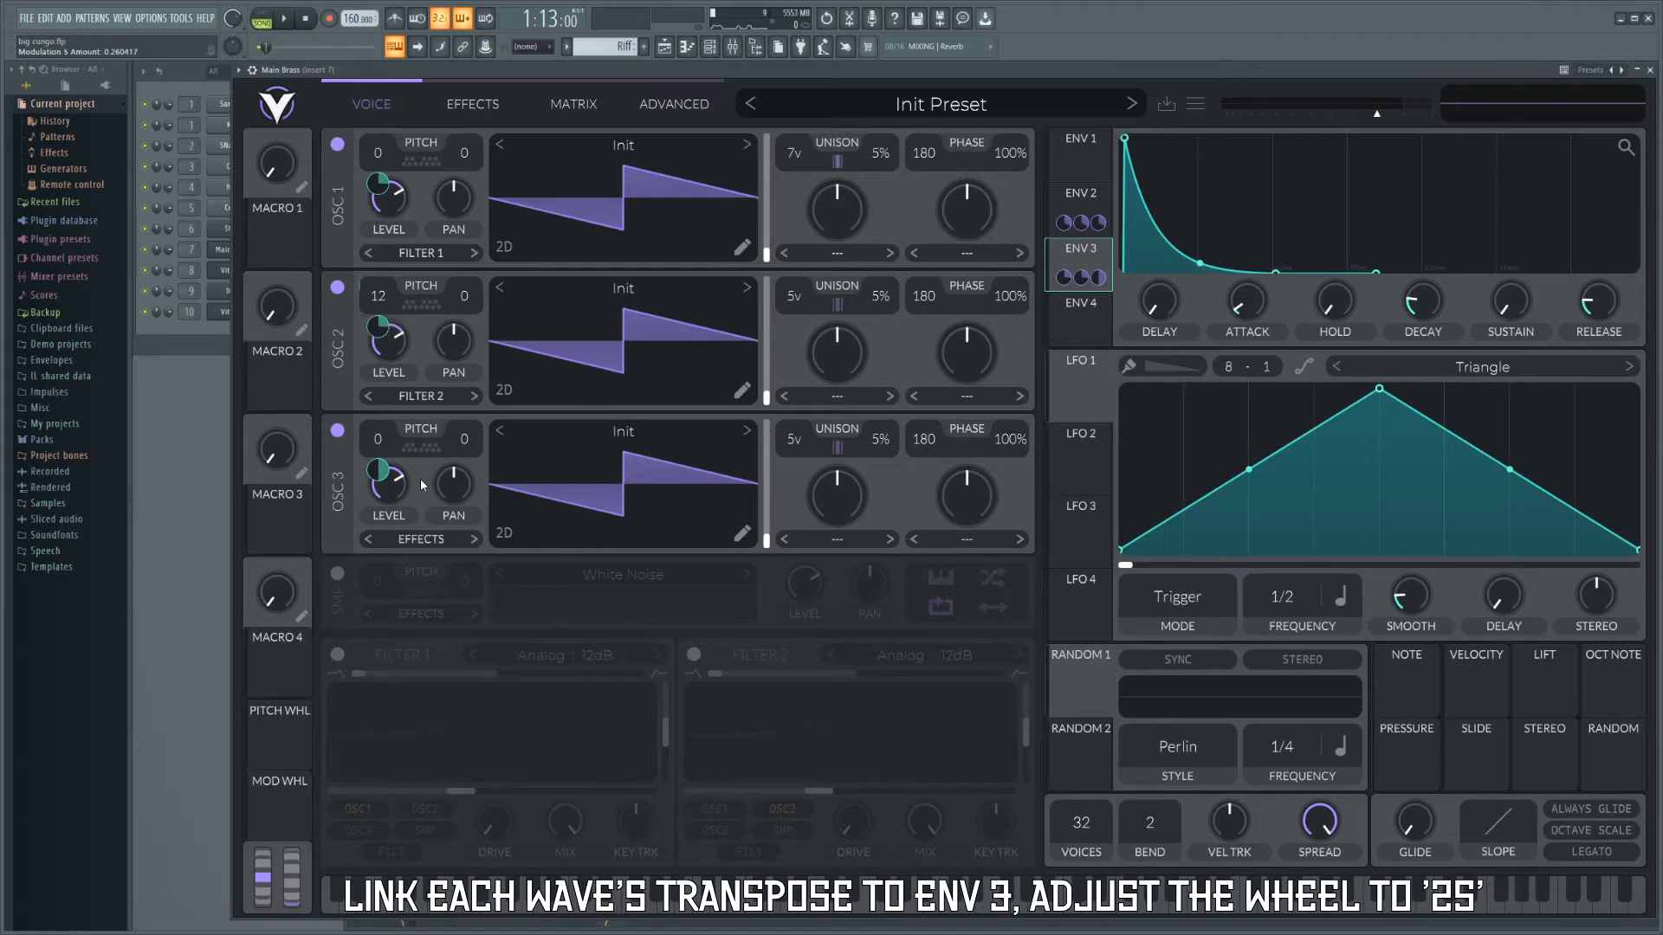
right_click(379, 470)
left_click(435, 626)
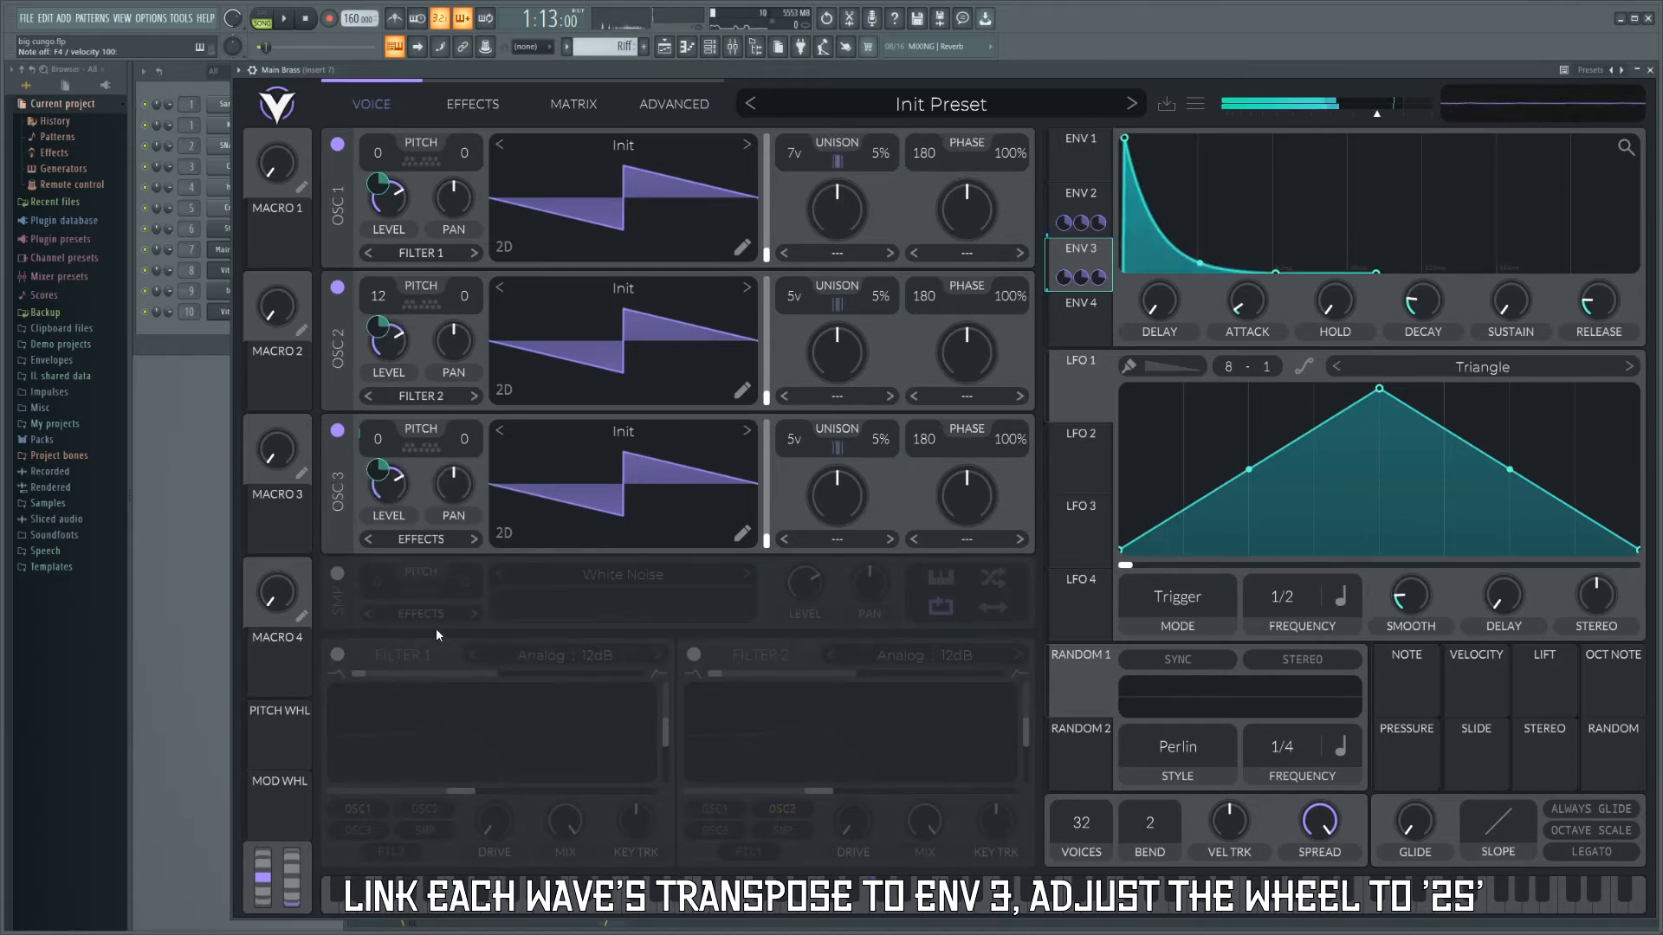
key("space")
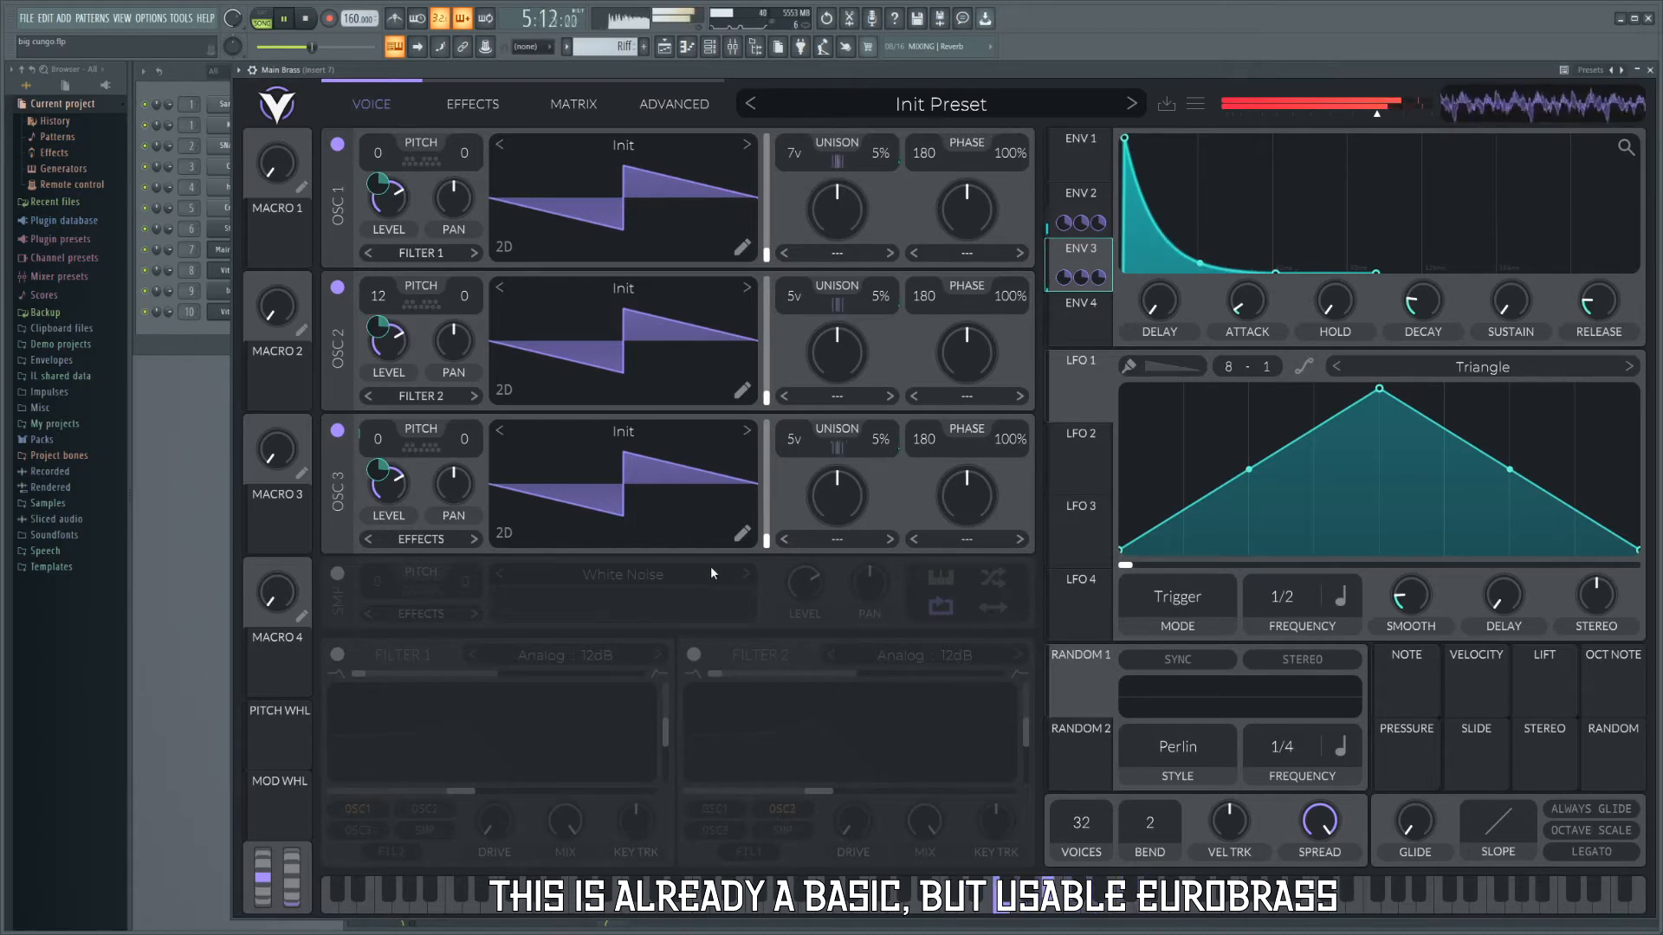
key("space")
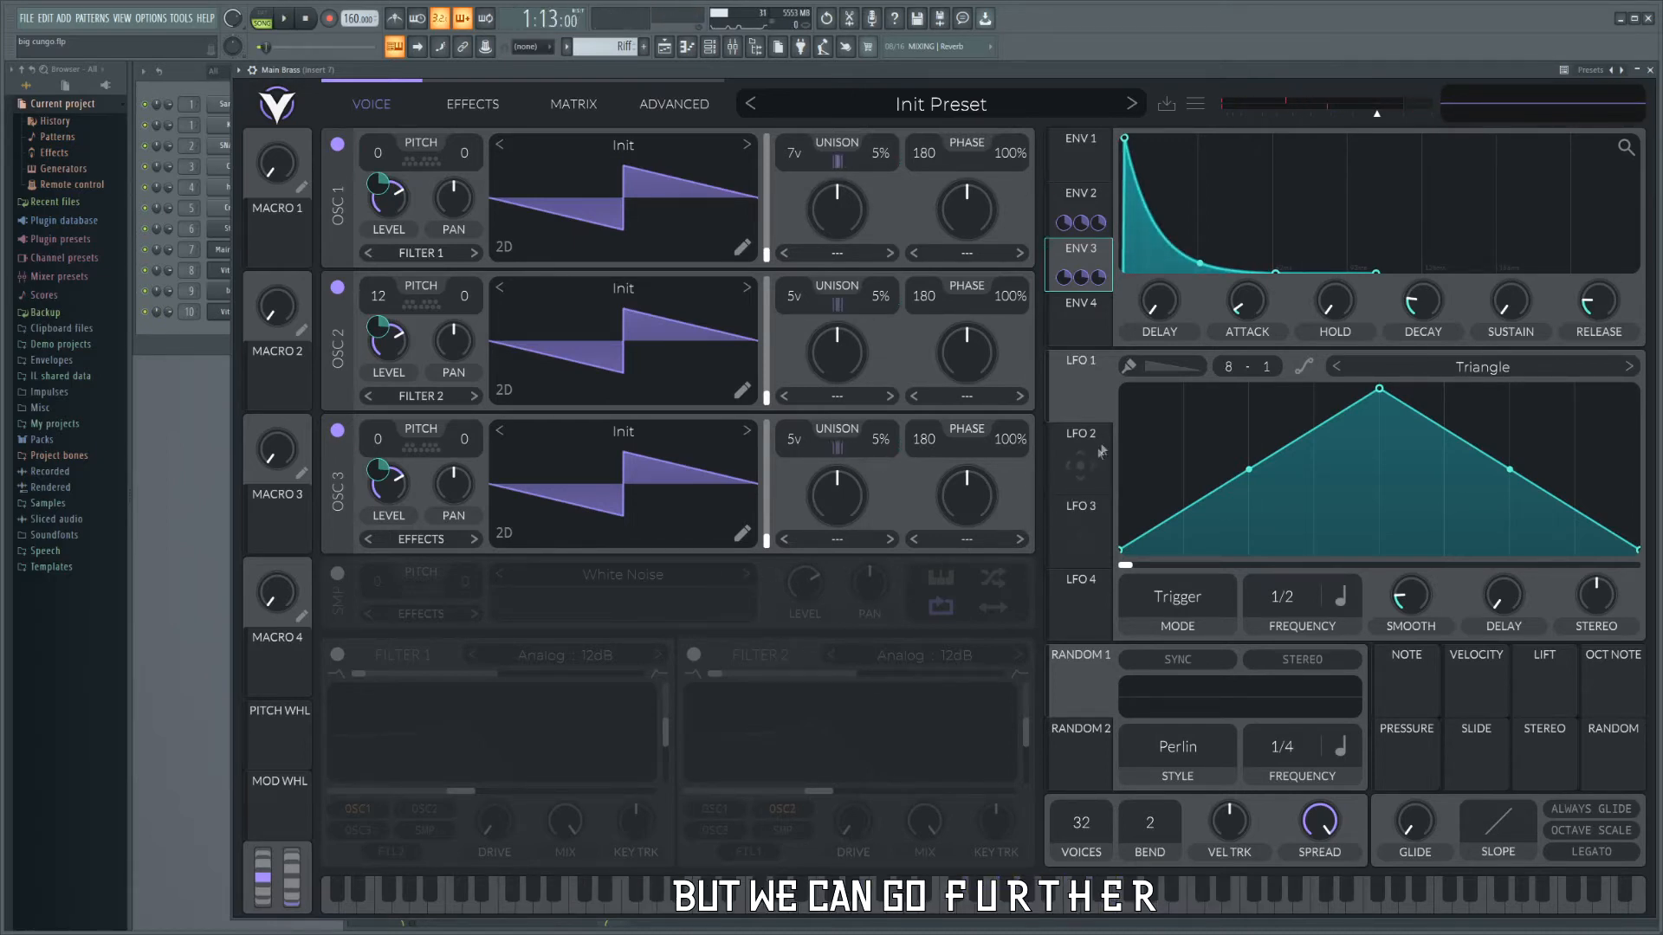
Put LFO 2 in Envelope mode and reshape its triangle into a curved rising saw.
left_click(1088, 463)
left_click(1186, 600)
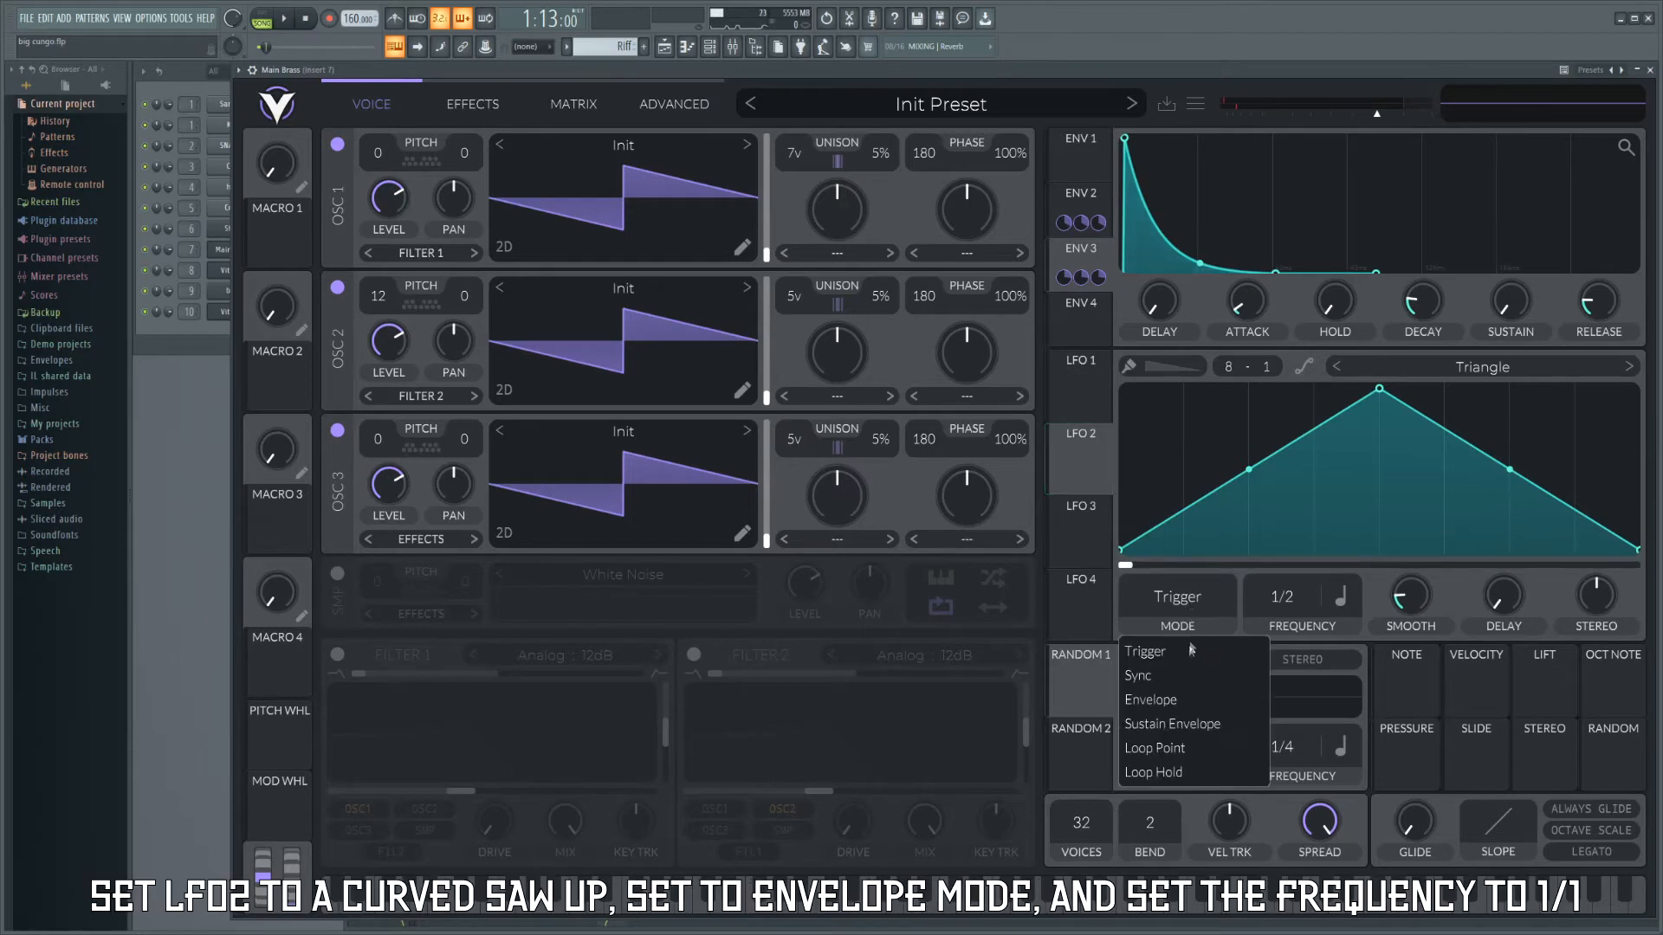
left_click(1175, 700)
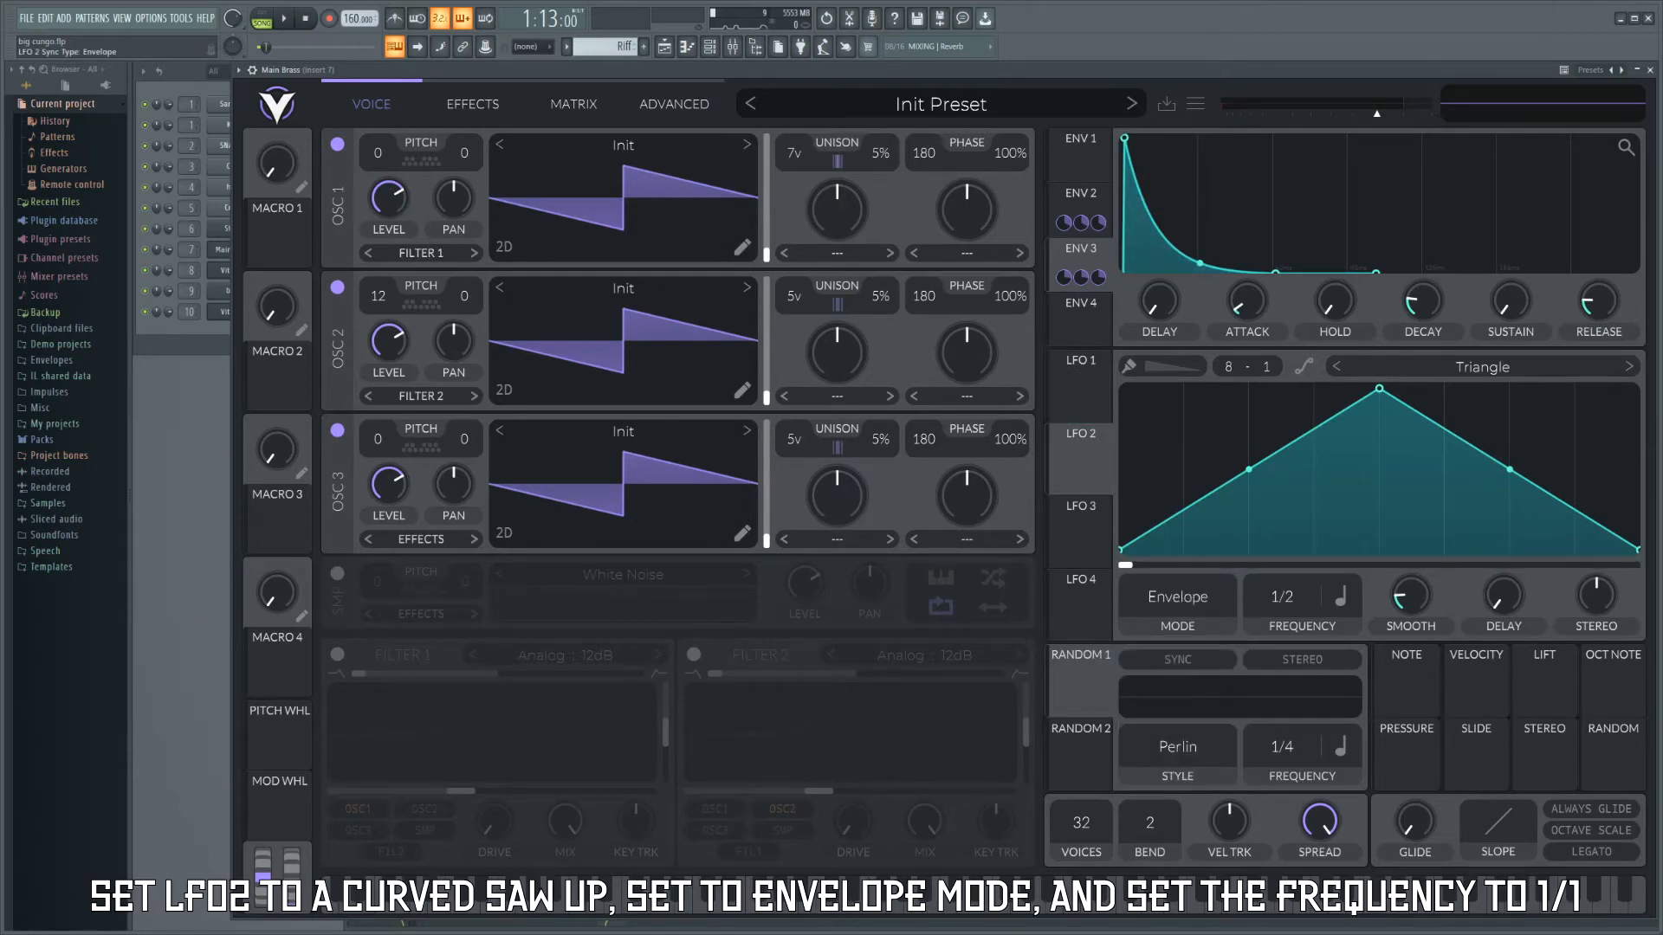
left_click_drag(1386, 399, 1634, 391)
left_click_drag(1380, 471, 1396, 553)
Set LFO 2's frequency to 1/1 with 0.001 secs smoothing, and LFO 1's frequency to 1/8.
left_click_drag(1304, 612, 1305, 639)
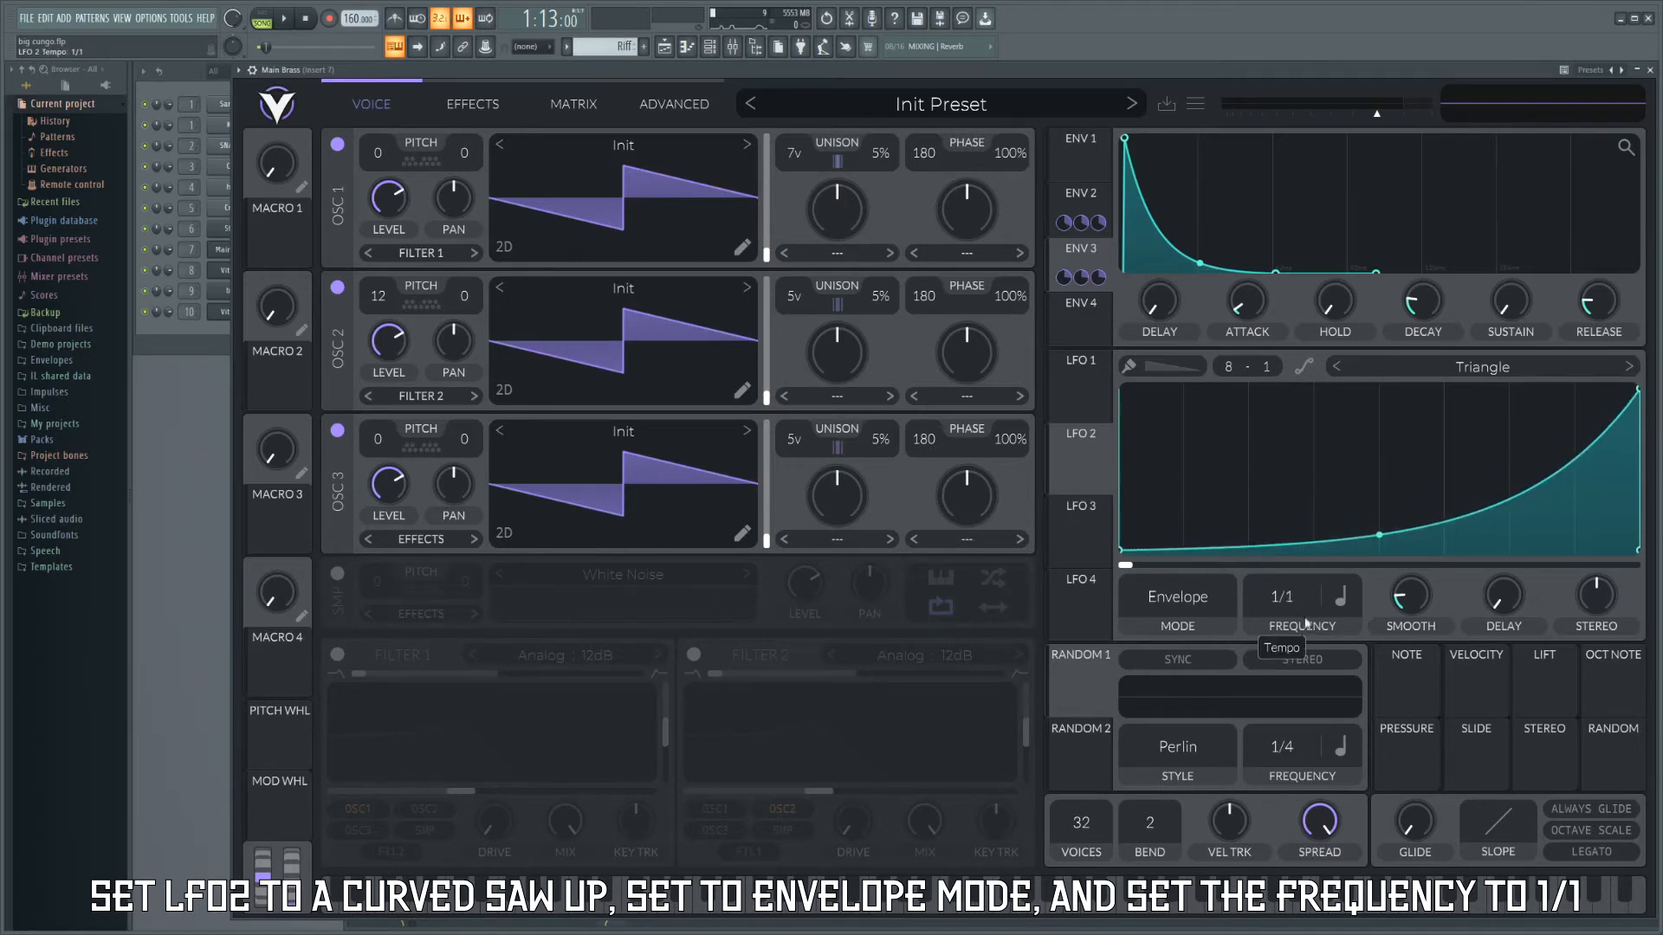
left_click_drag(1410, 600, 1411, 686)
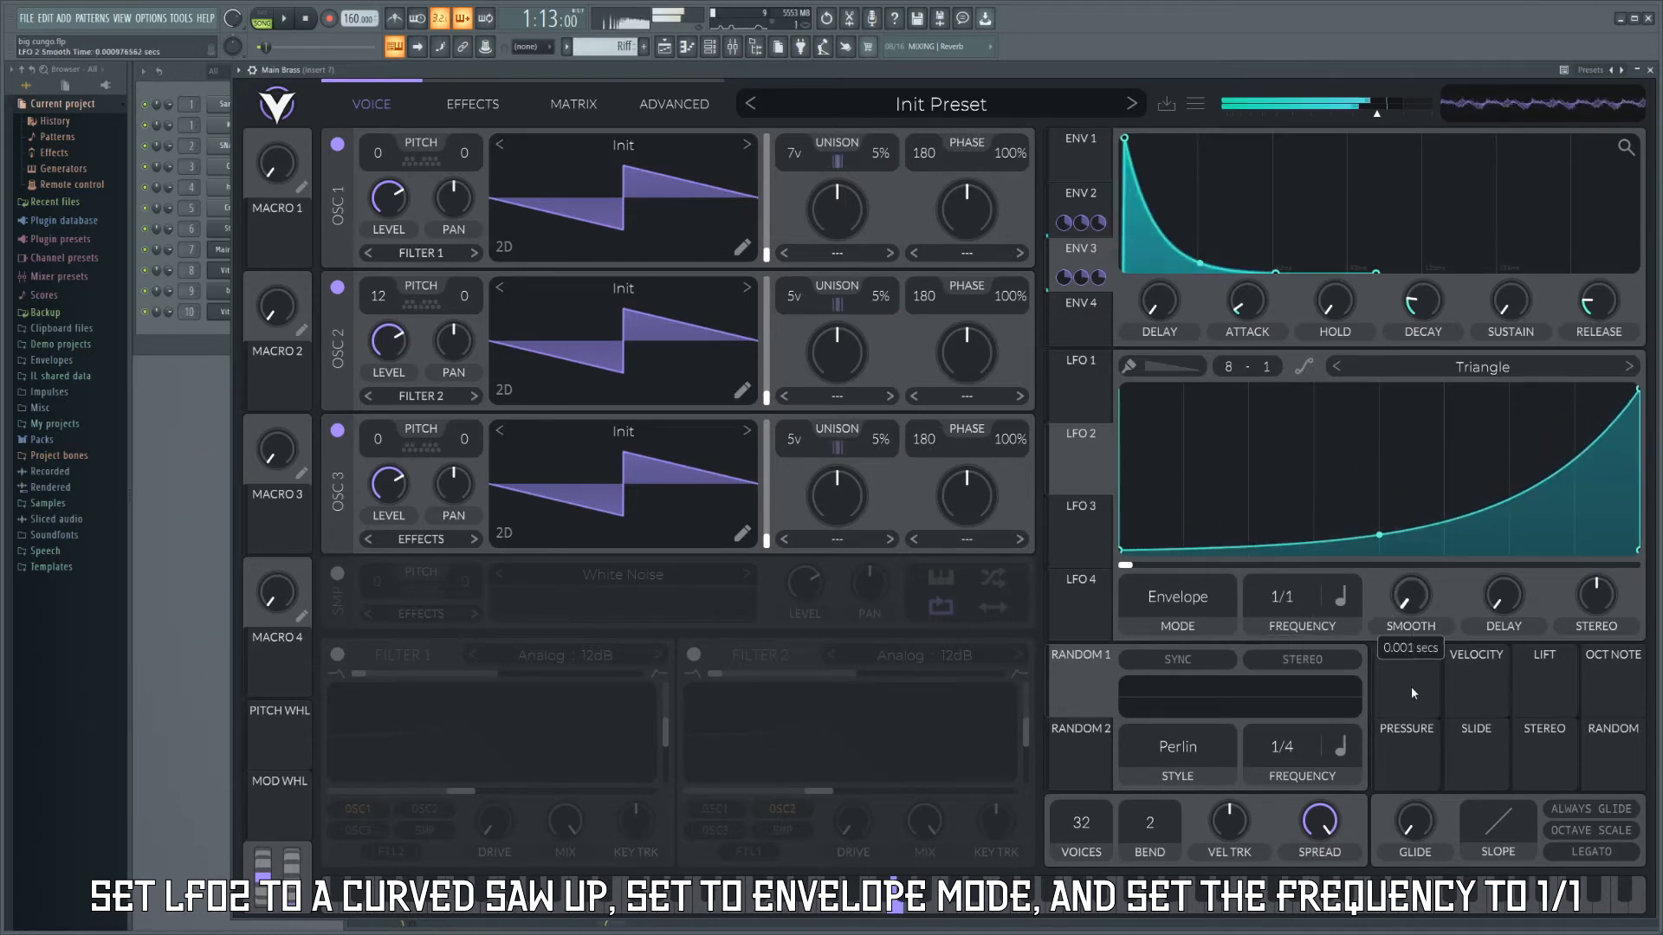
left_click(1088, 387)
scroll(1292, 575, "down", 2)
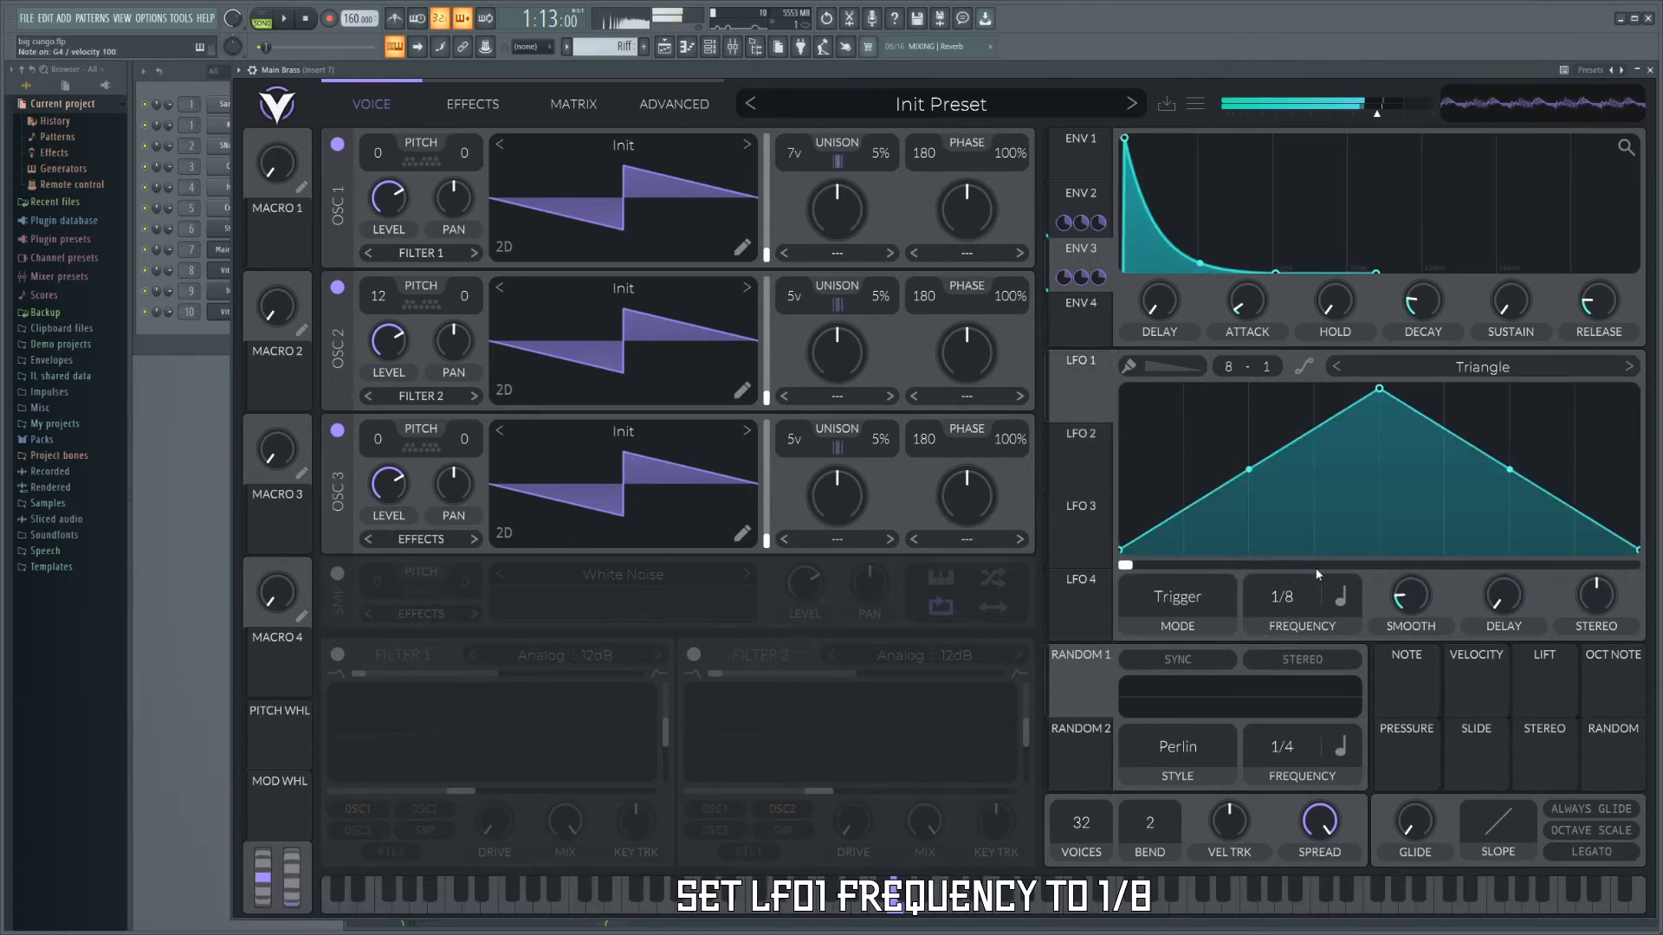
Assign LFO 1 to the global voice tune with a modulation amount of 0.33.
left_click(669, 105)
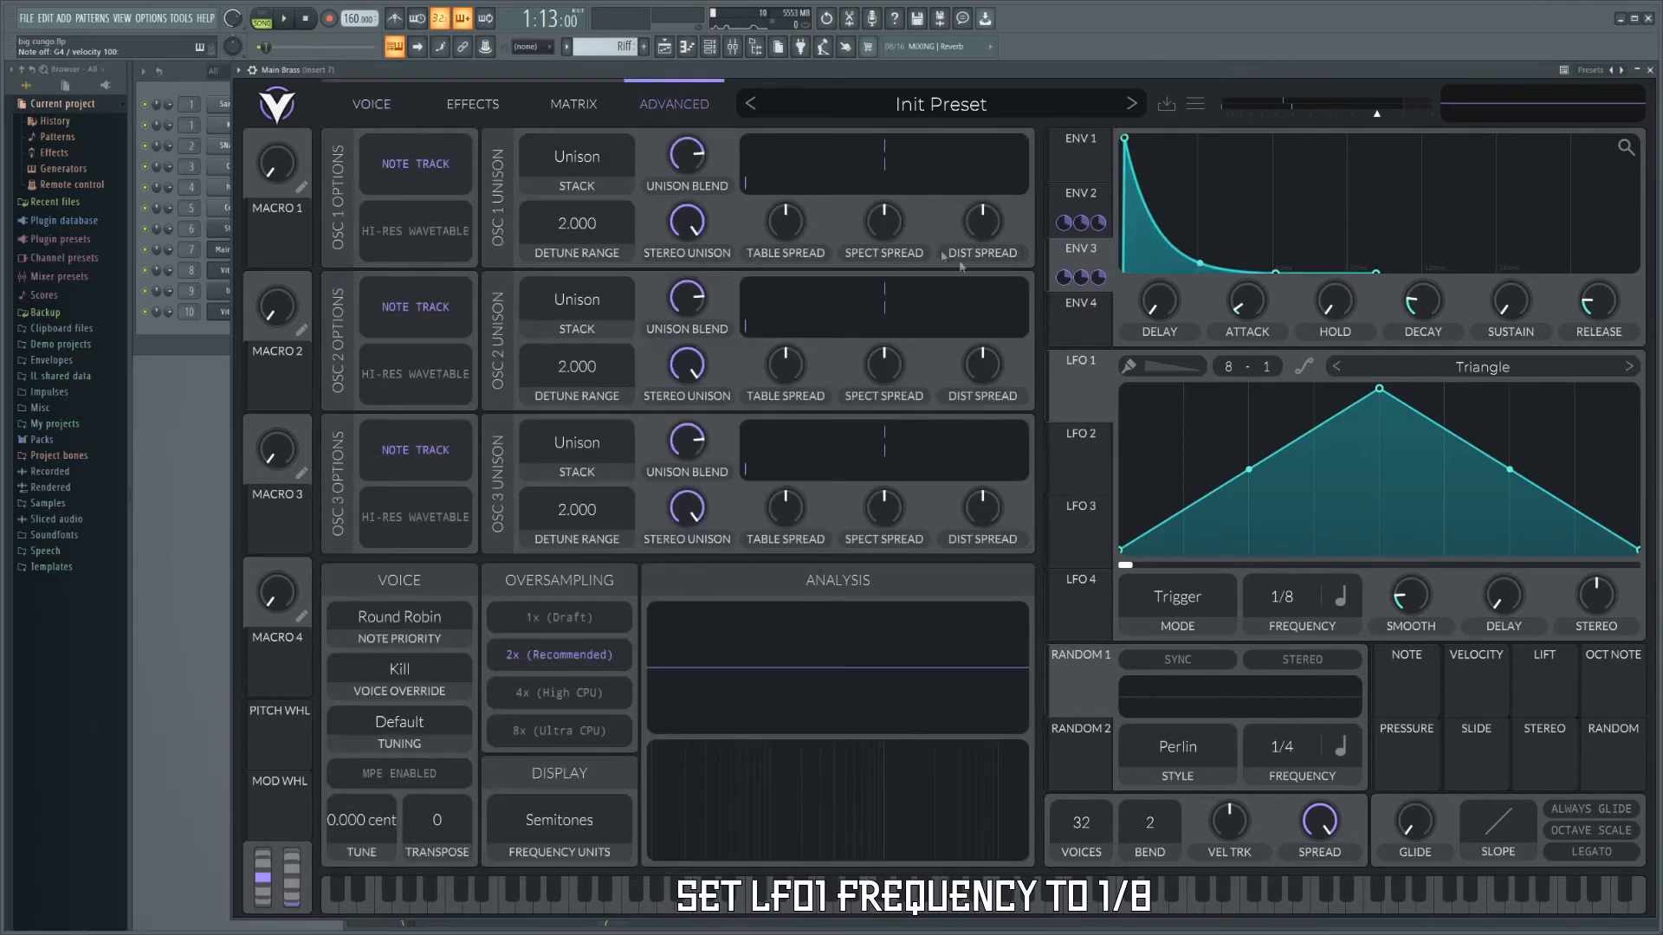
left_click_drag(478, 734, 362, 871)
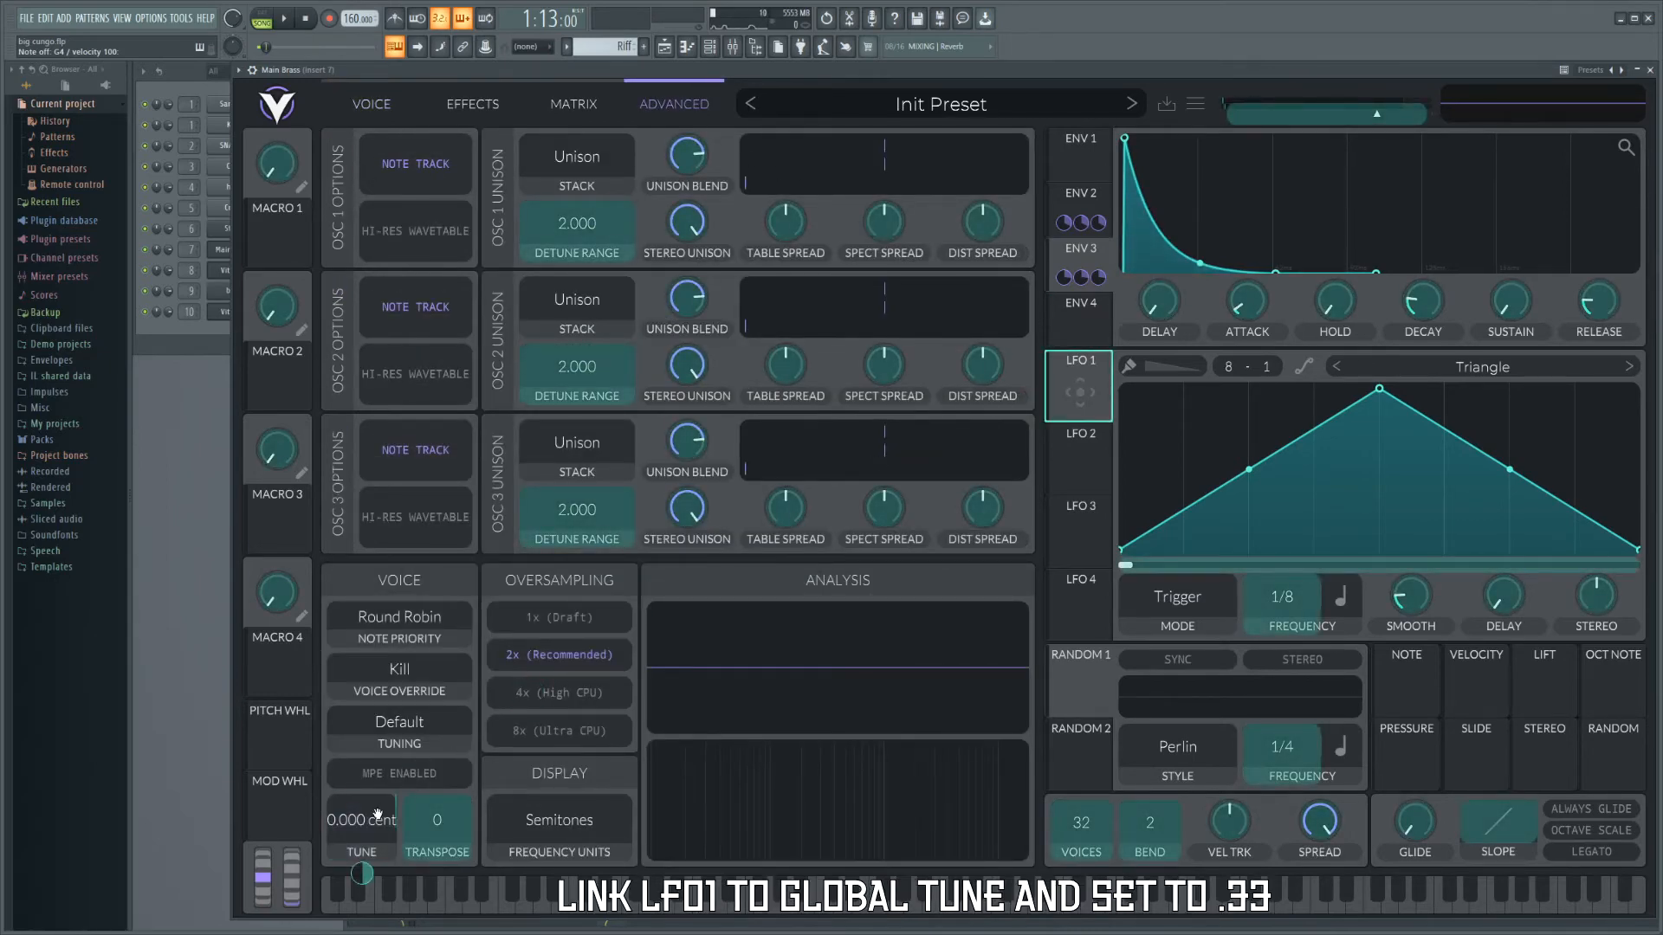
right_click(367, 877)
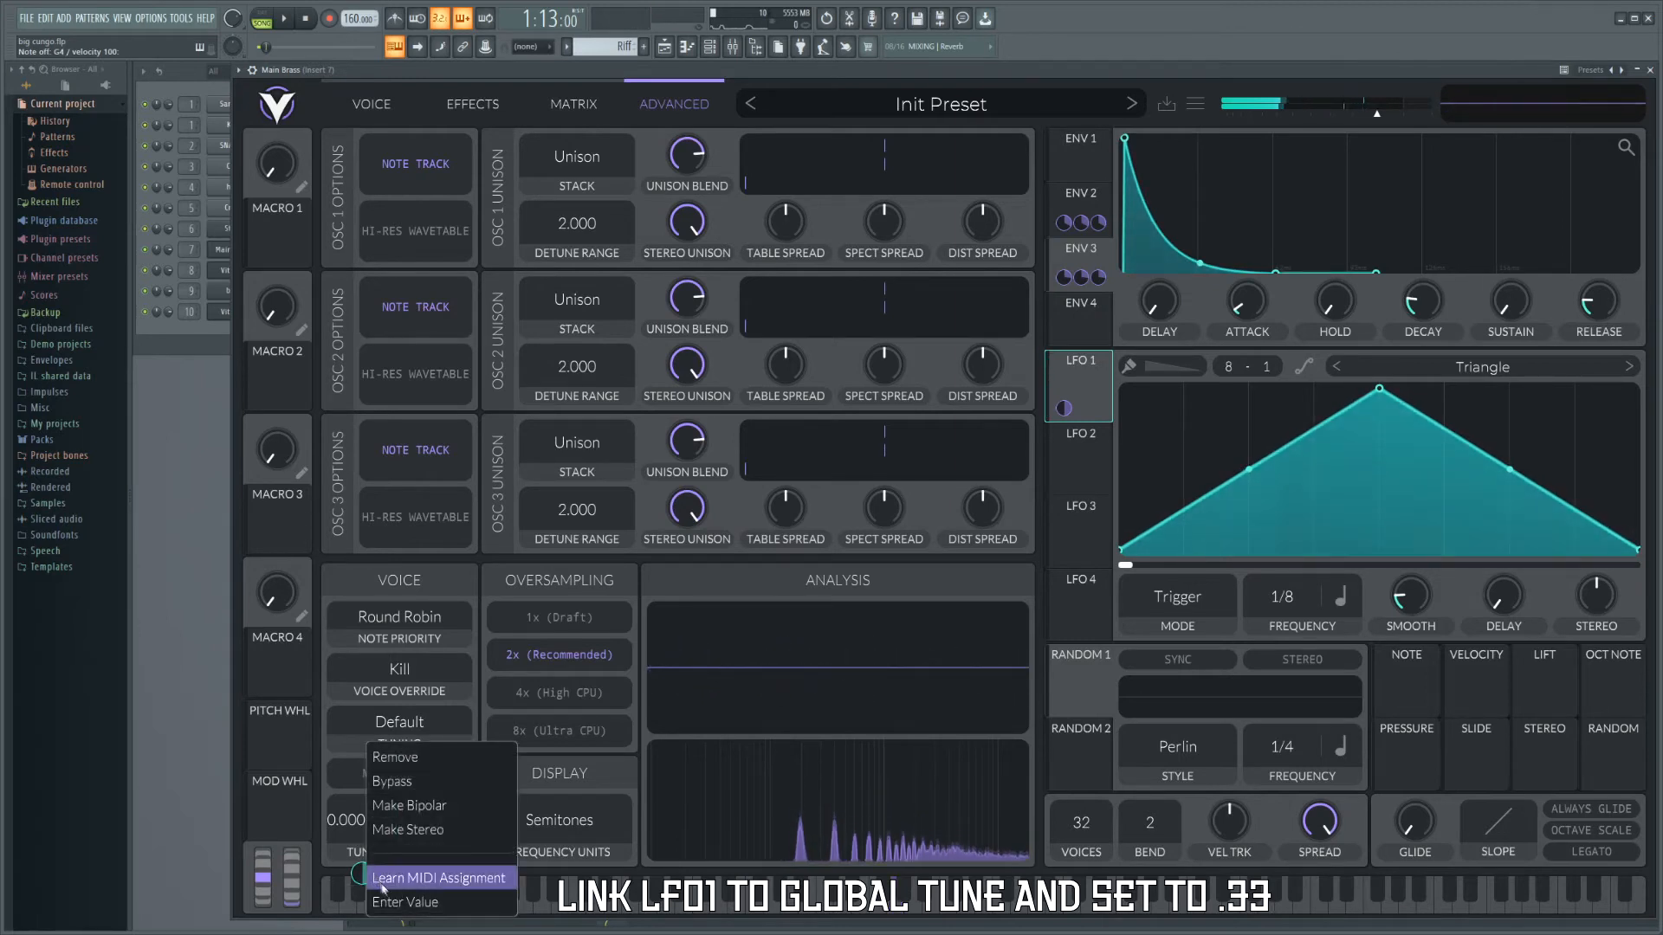
left_click(399, 907)
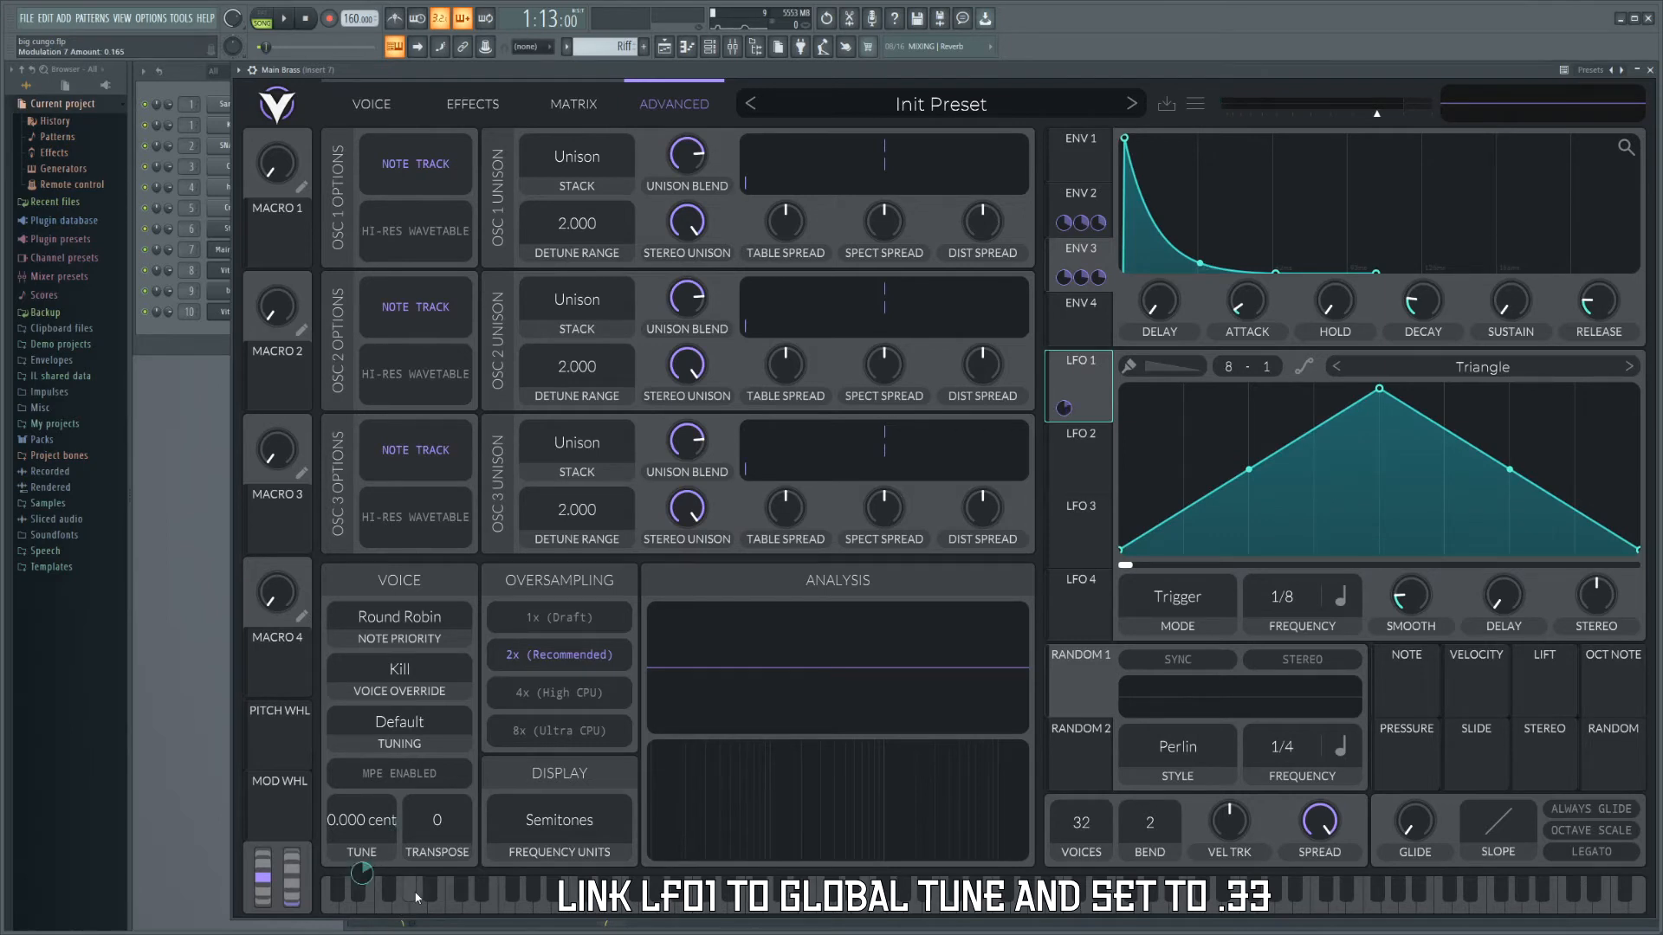
left_click(417, 892)
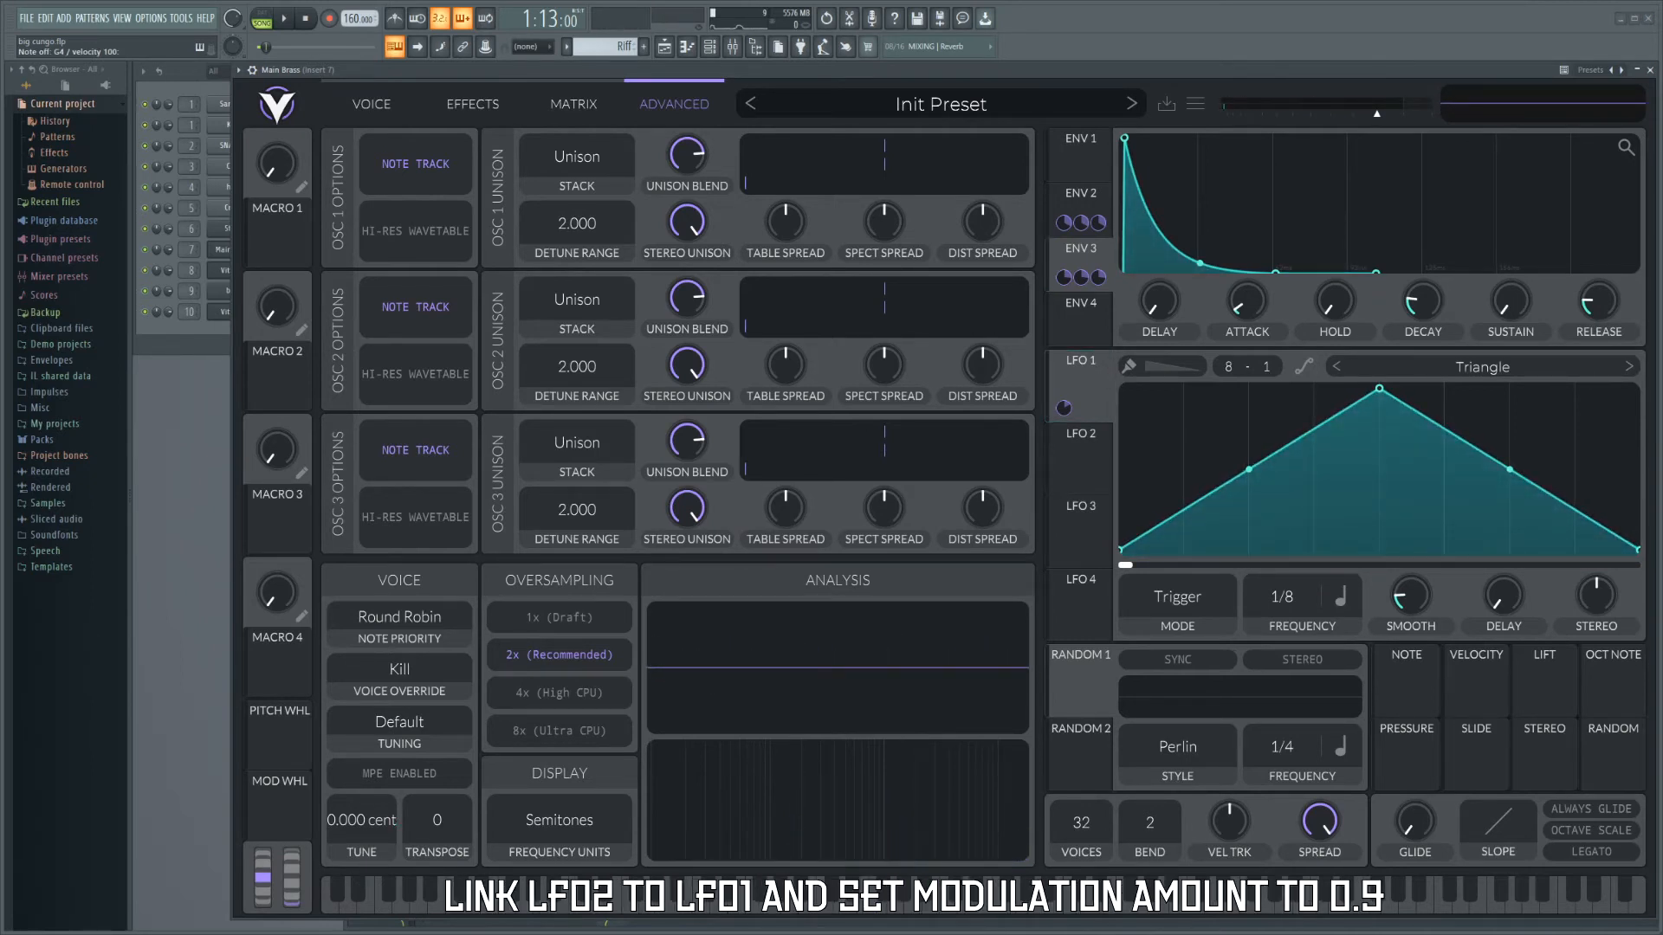
Assign LFO 2 to the amount of LFO 1's tune modulation and set that link to 0.930.
left_click(1081, 470)
left_click_drag(1066, 420, 1065, 409)
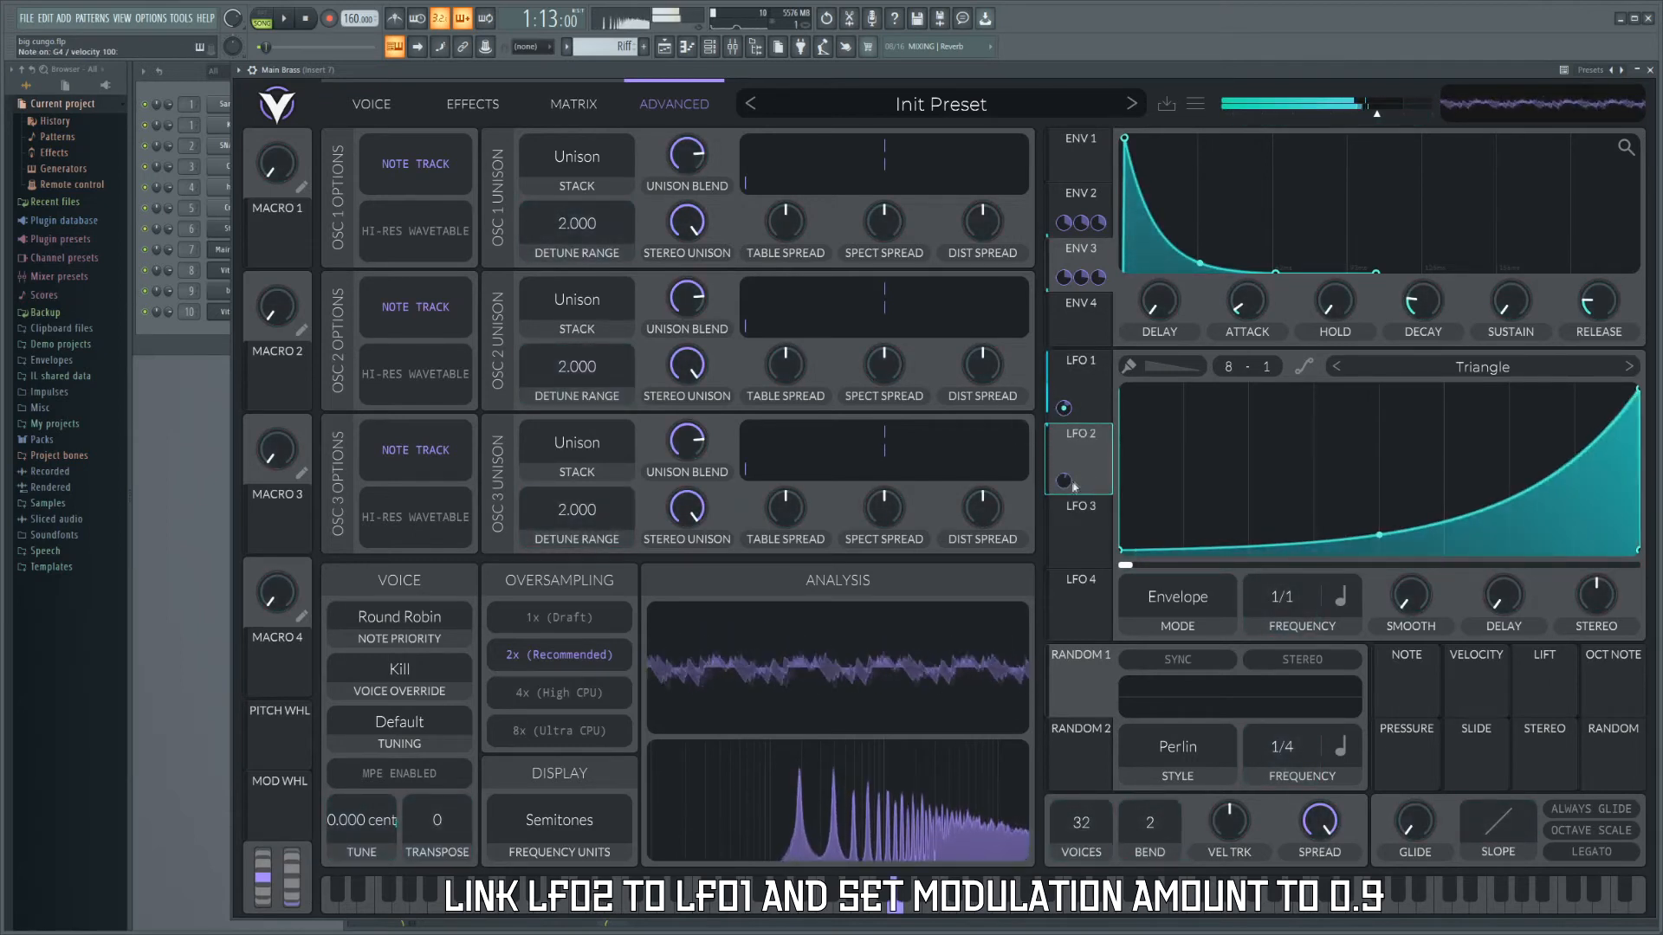
mouse_move(1071, 491)
scroll(1071, 491, "up", 6)
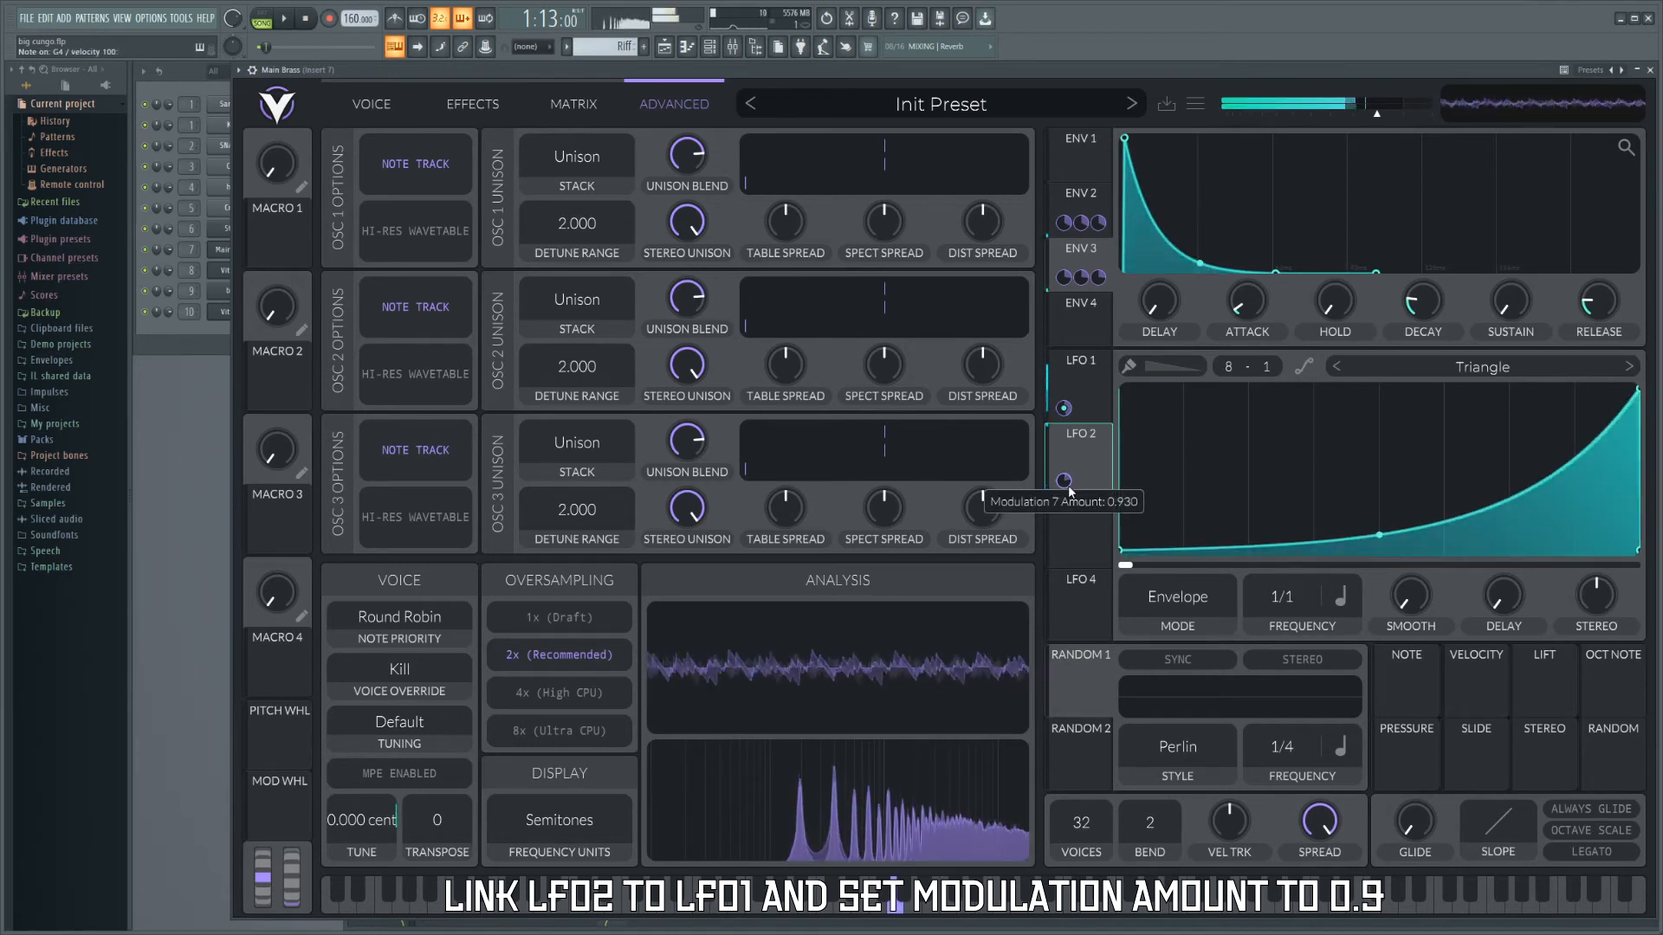
Play the riff and lower LFO 2's modulation amount on the LFO 1 vibrato to 0.650.
left_click(1082, 393)
left_click(381, 106)
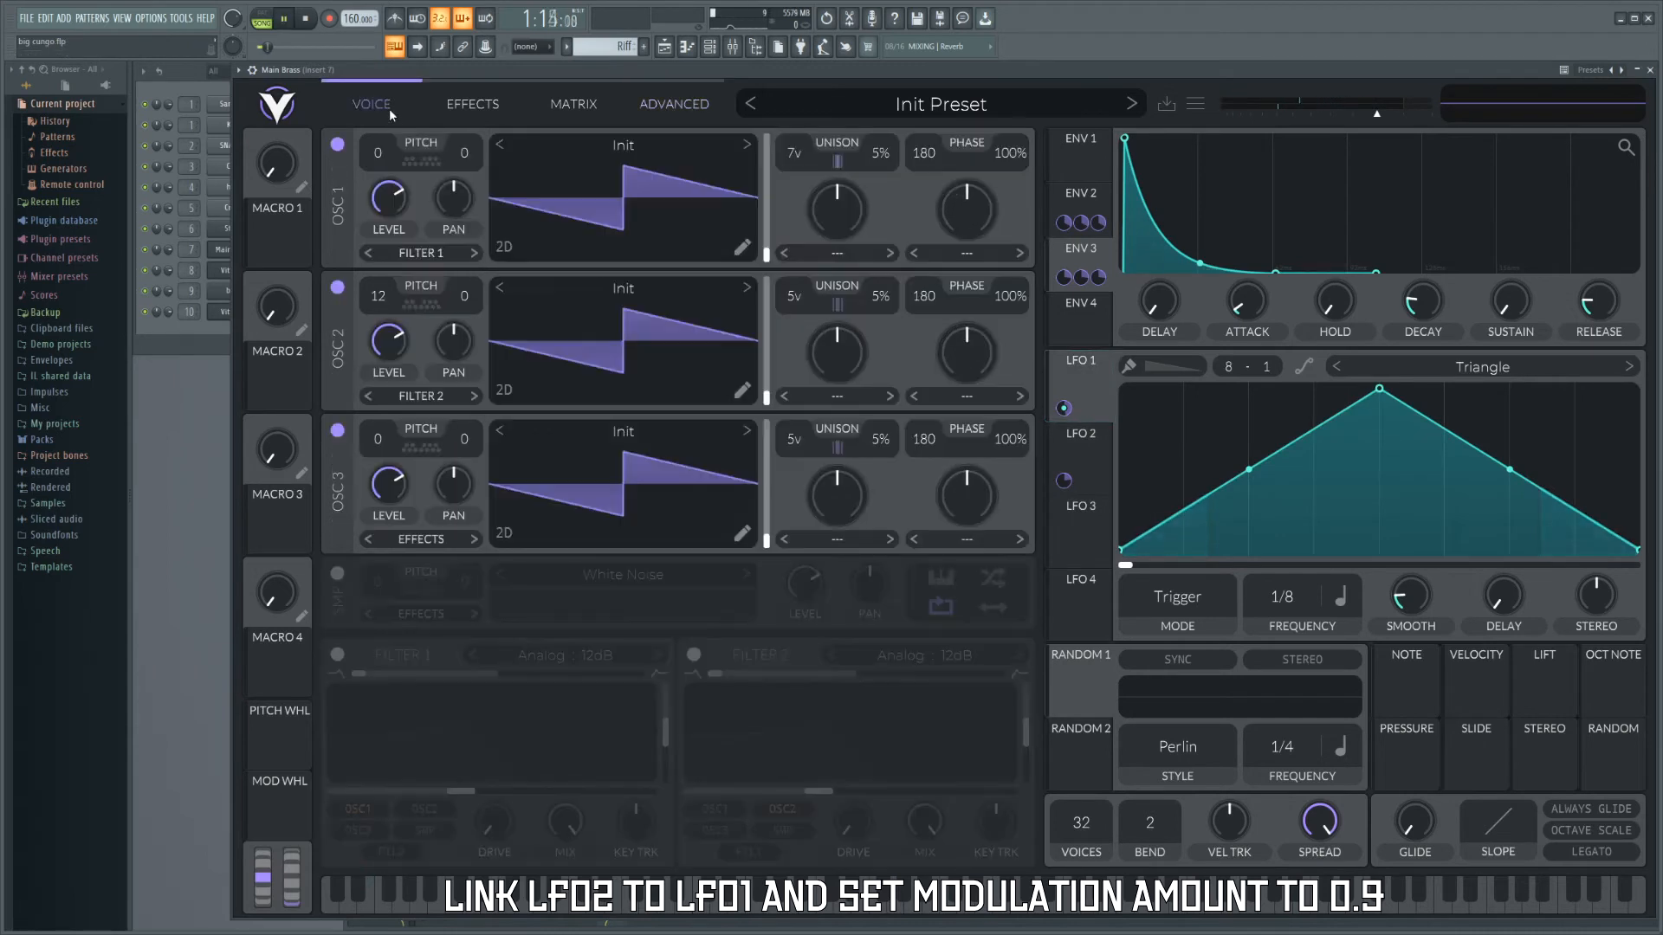
key("space")
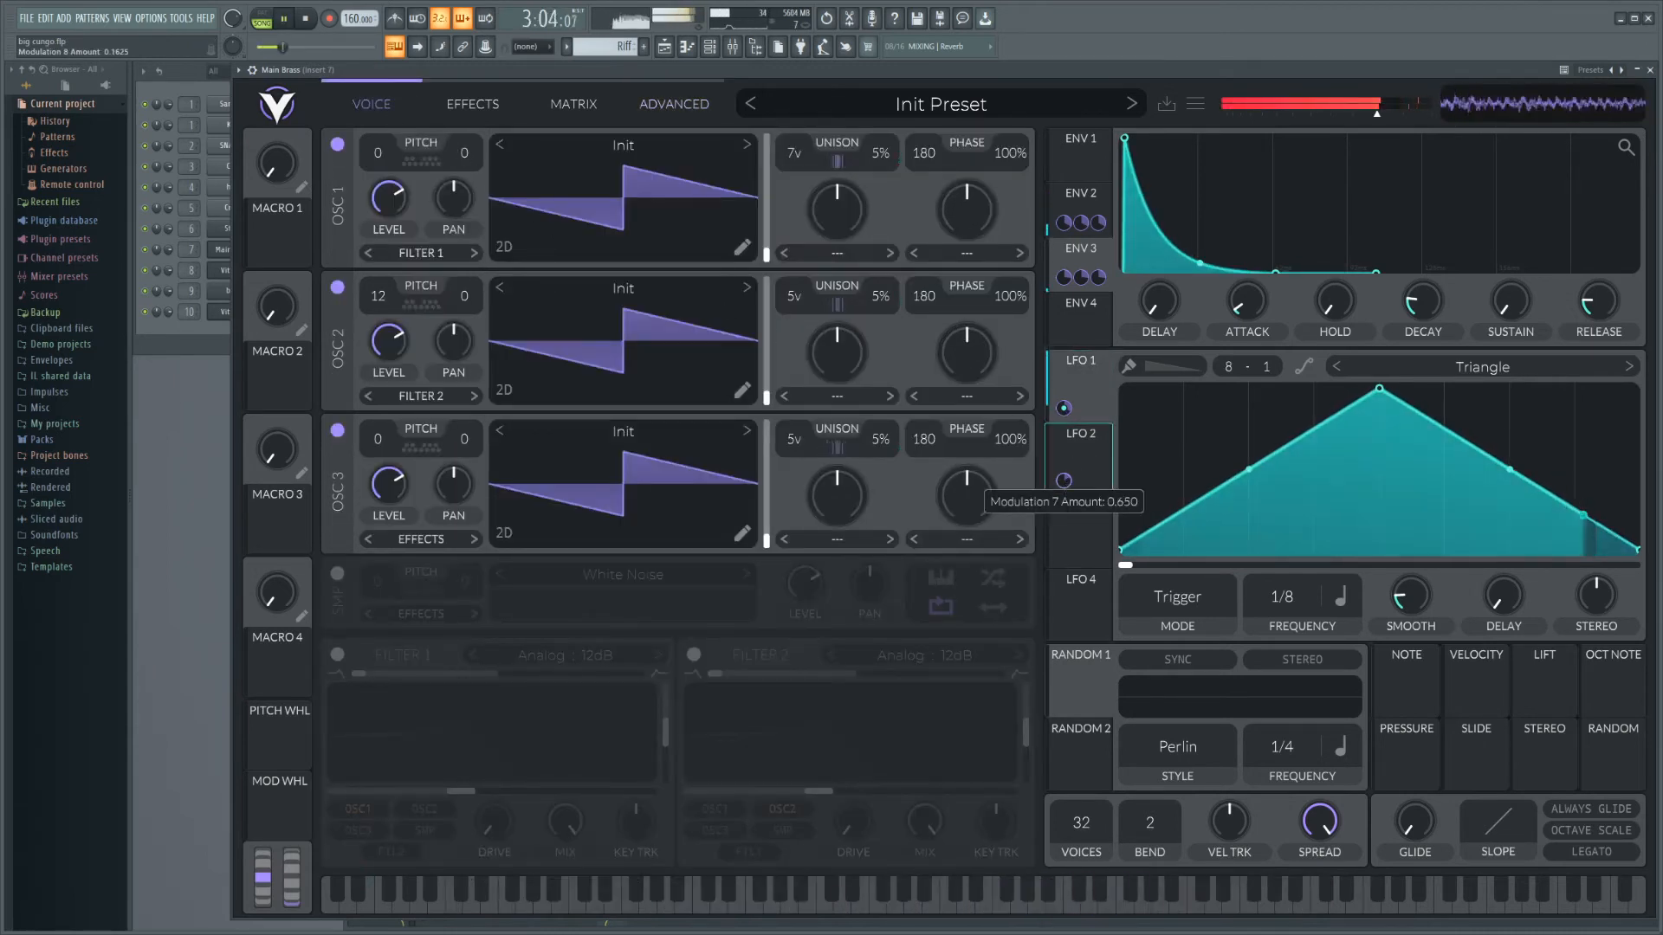
right_click(1064, 481)
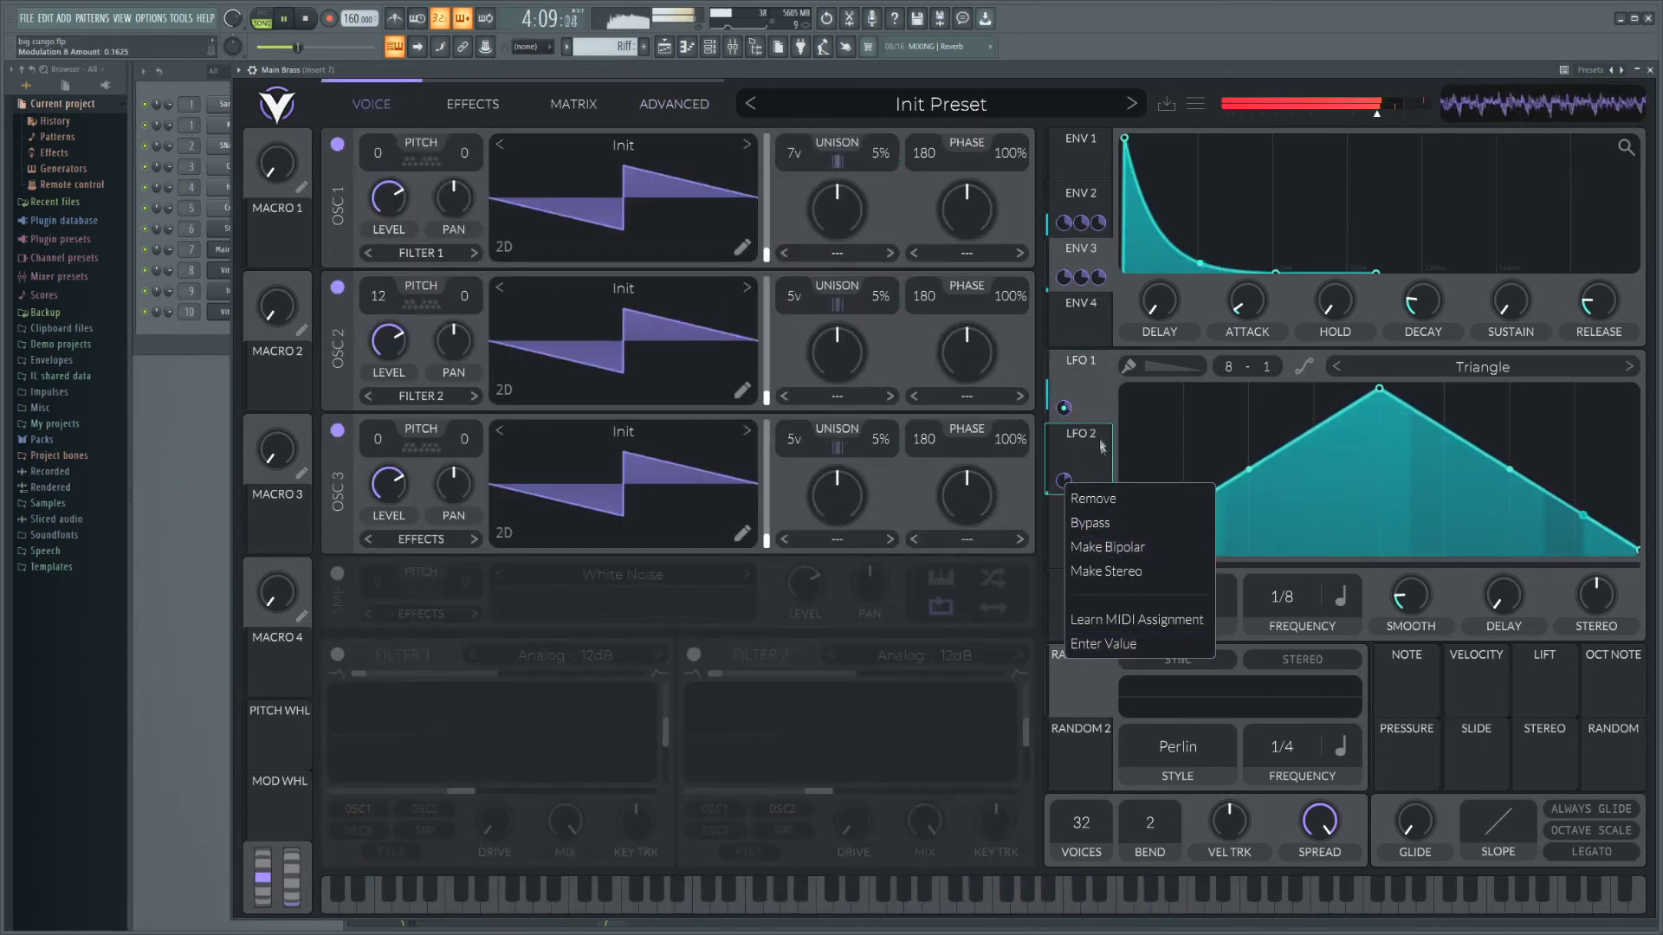
left_click(1109, 466)
left_click(1084, 391)
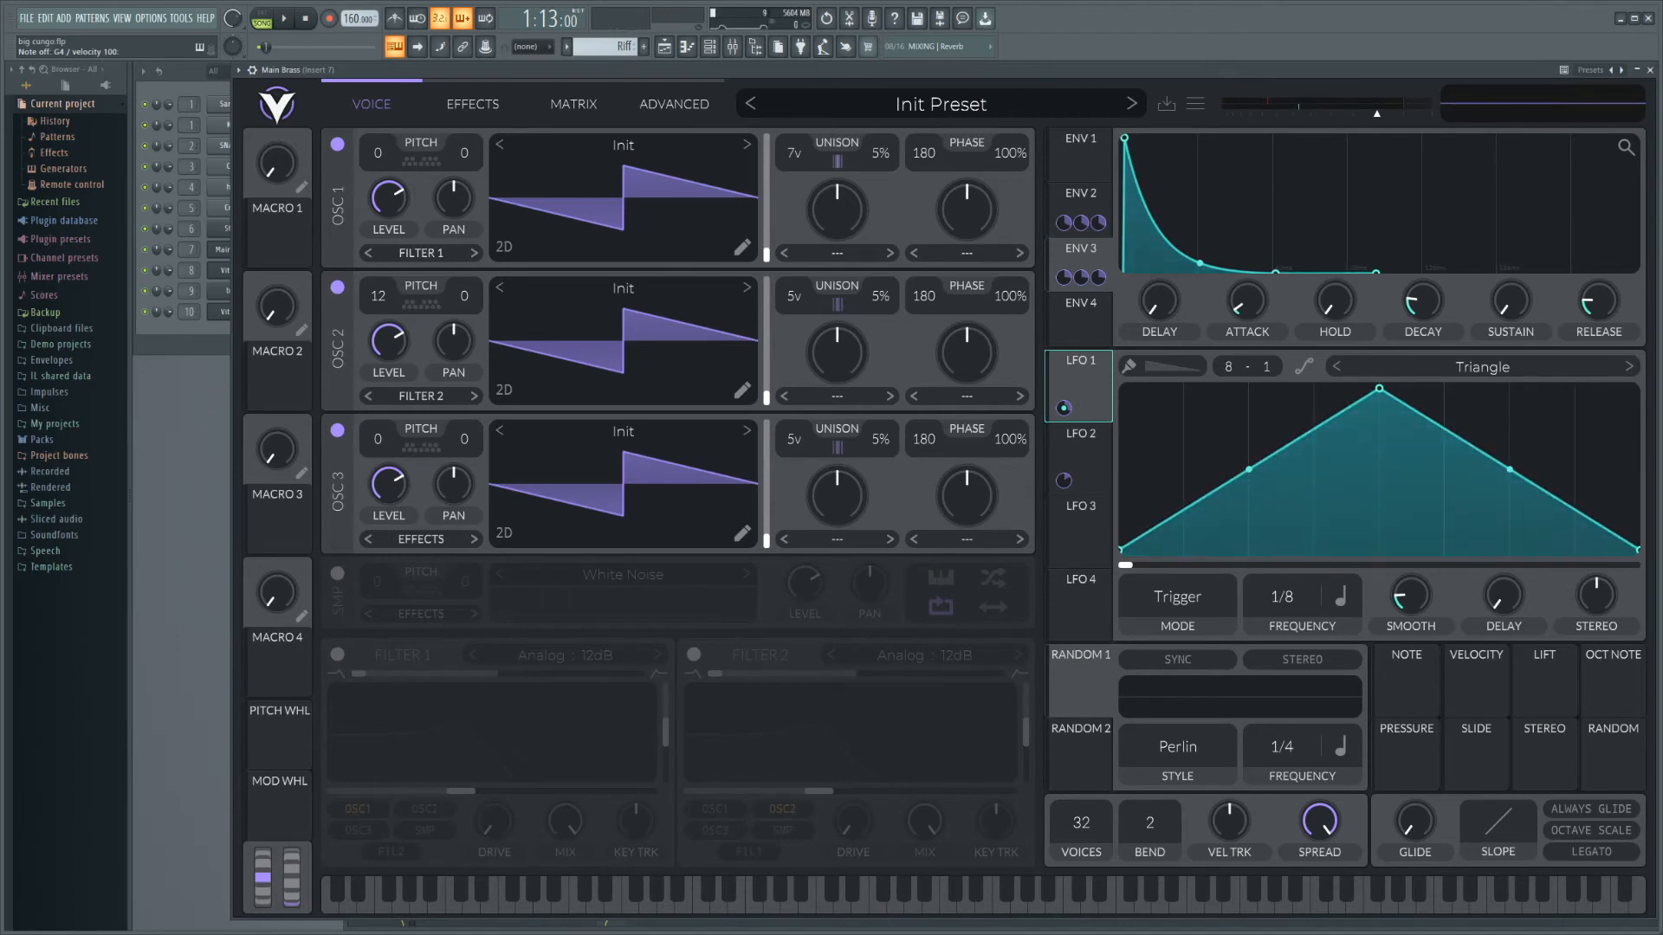
Enable the Analog 12dB filter effect as a low-pass with 100% key tracking and raise its cutoff close to maximum.
left_click(468, 107)
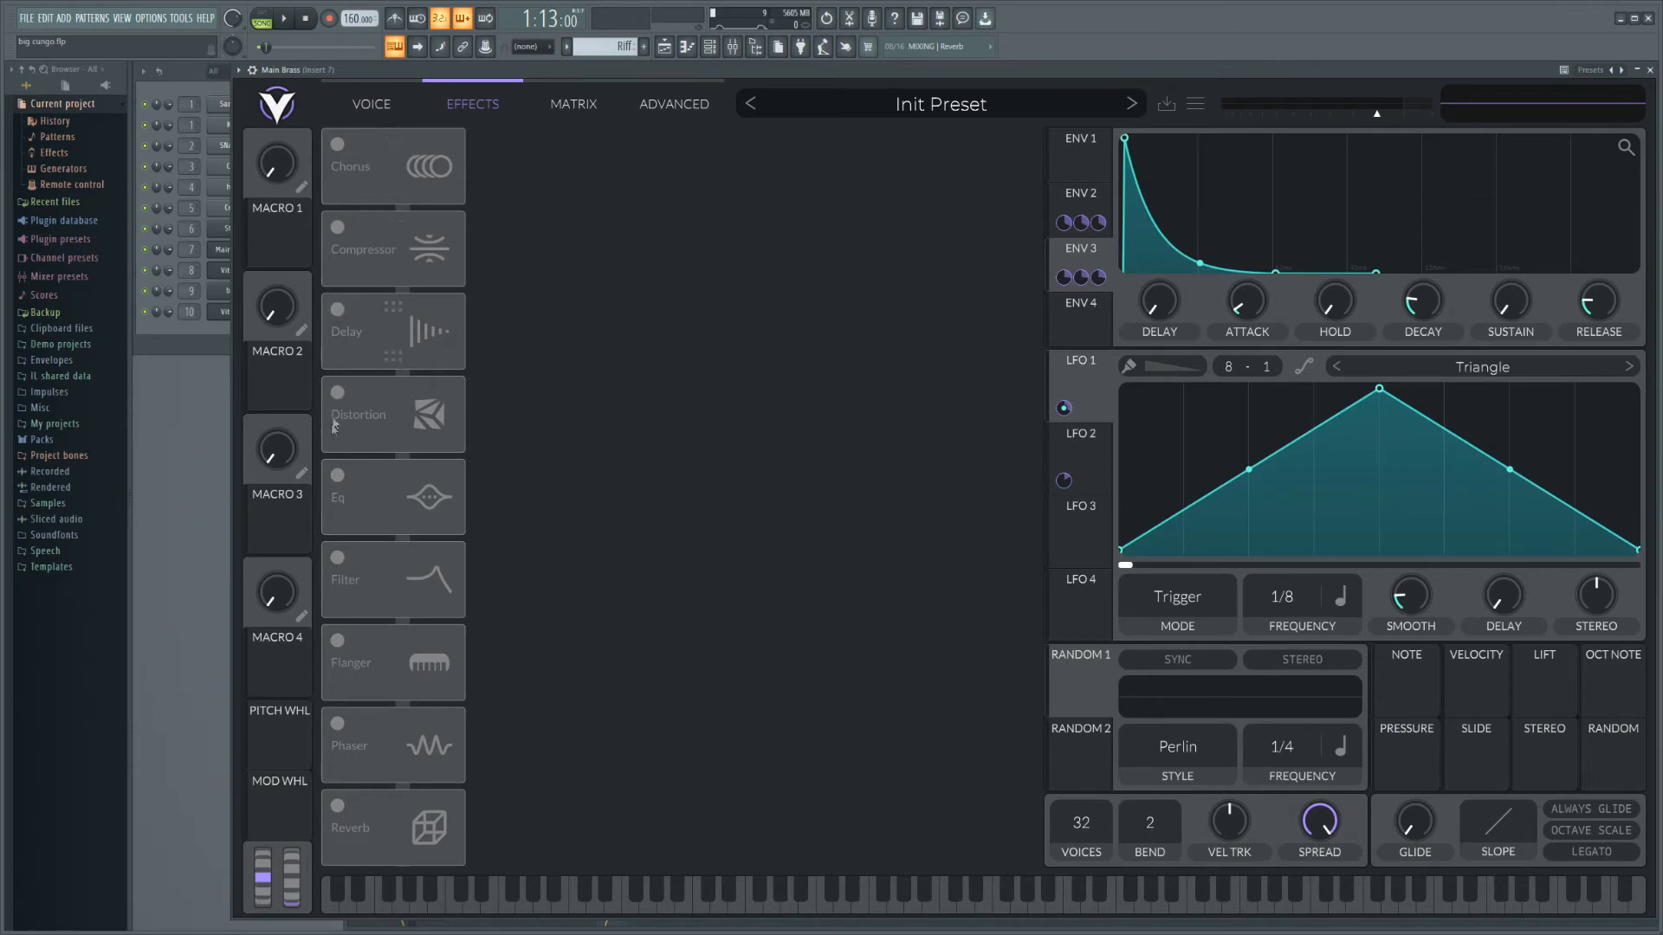
left_click(343, 557)
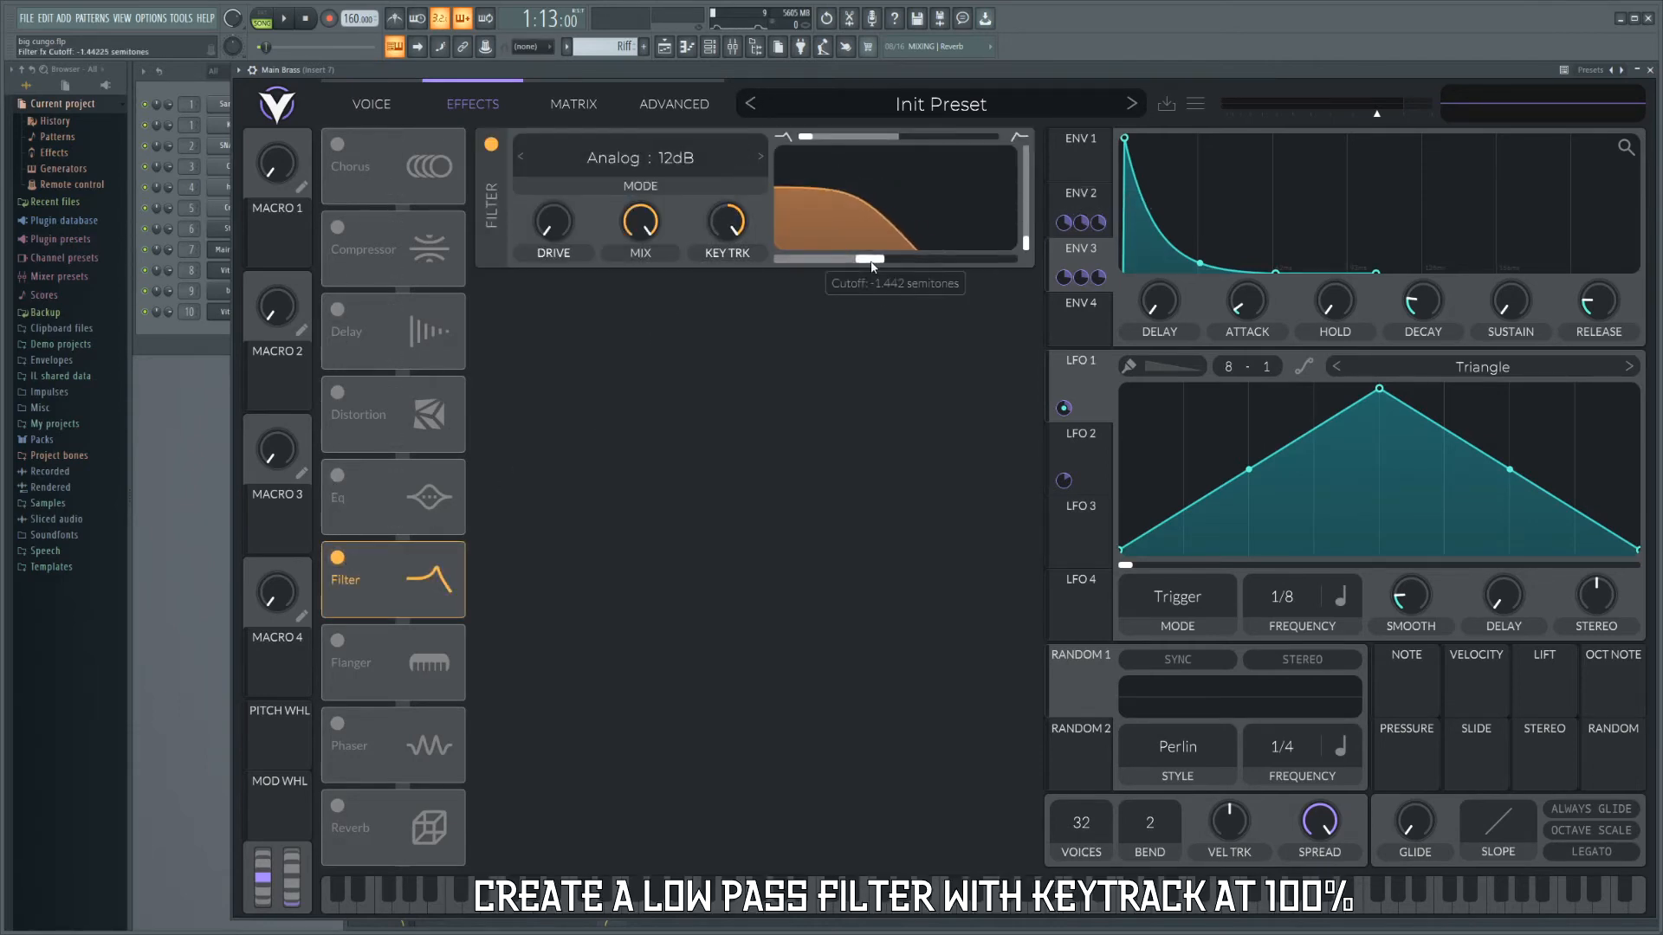
left_click_drag(872, 266, 1083, 268)
Place the filter first and the compressor second in the effects chain, and enable the compressor.
left_click_drag(359, 494, 415, 173)
left_click_drag(387, 330, 388, 252)
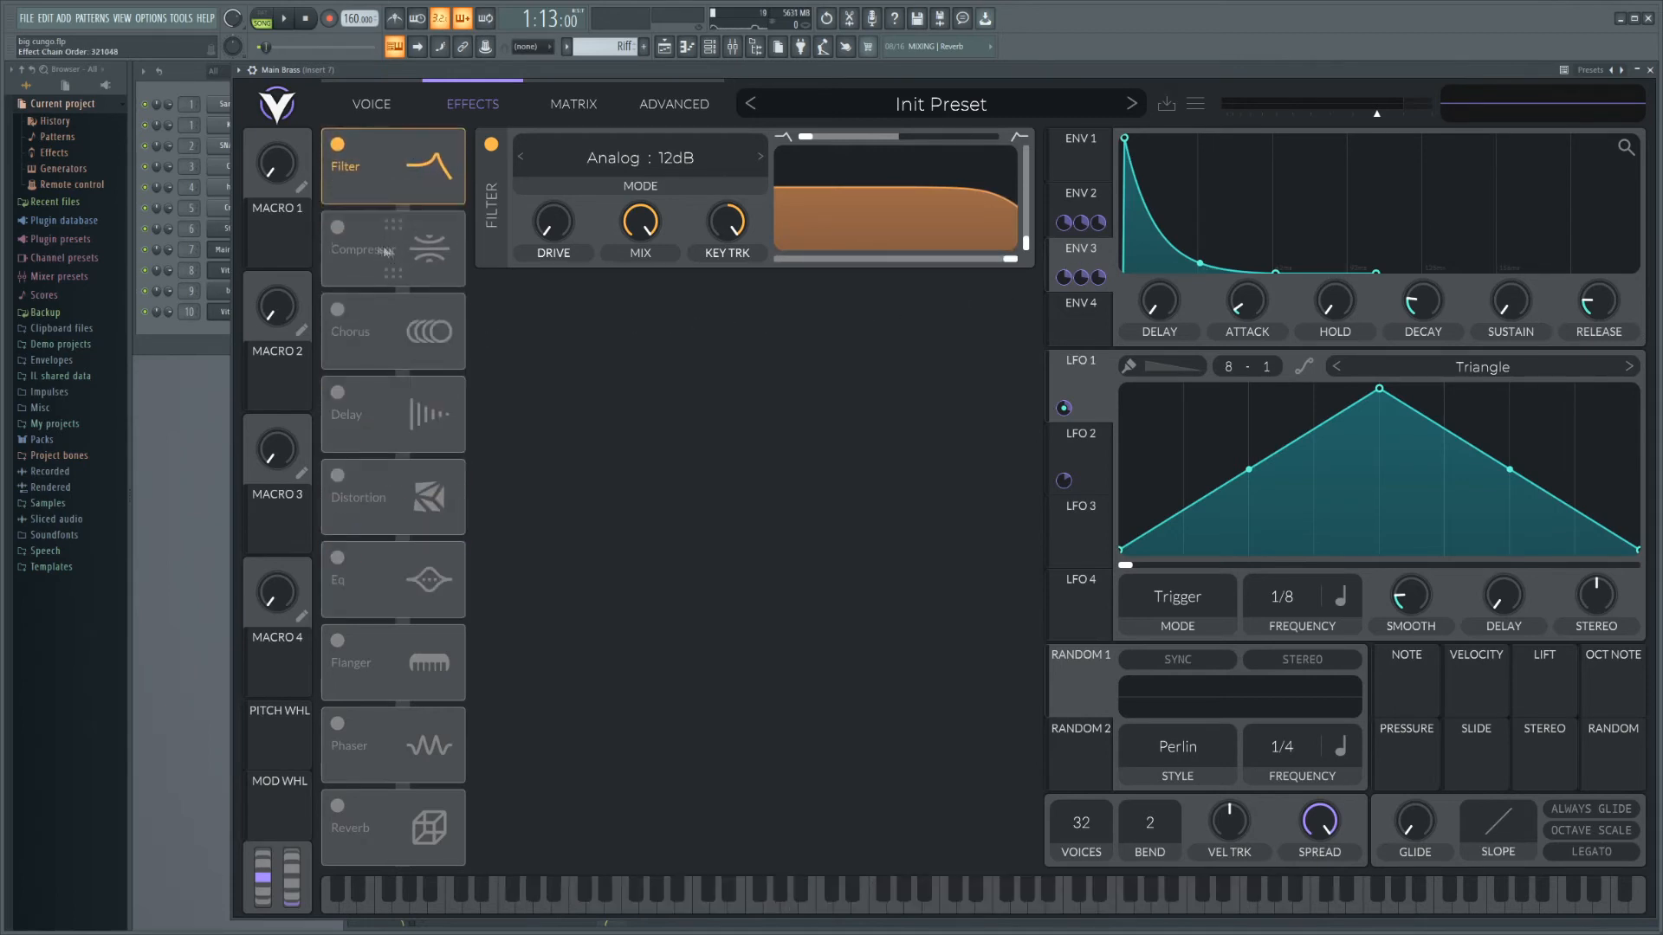
left_click(337, 228)
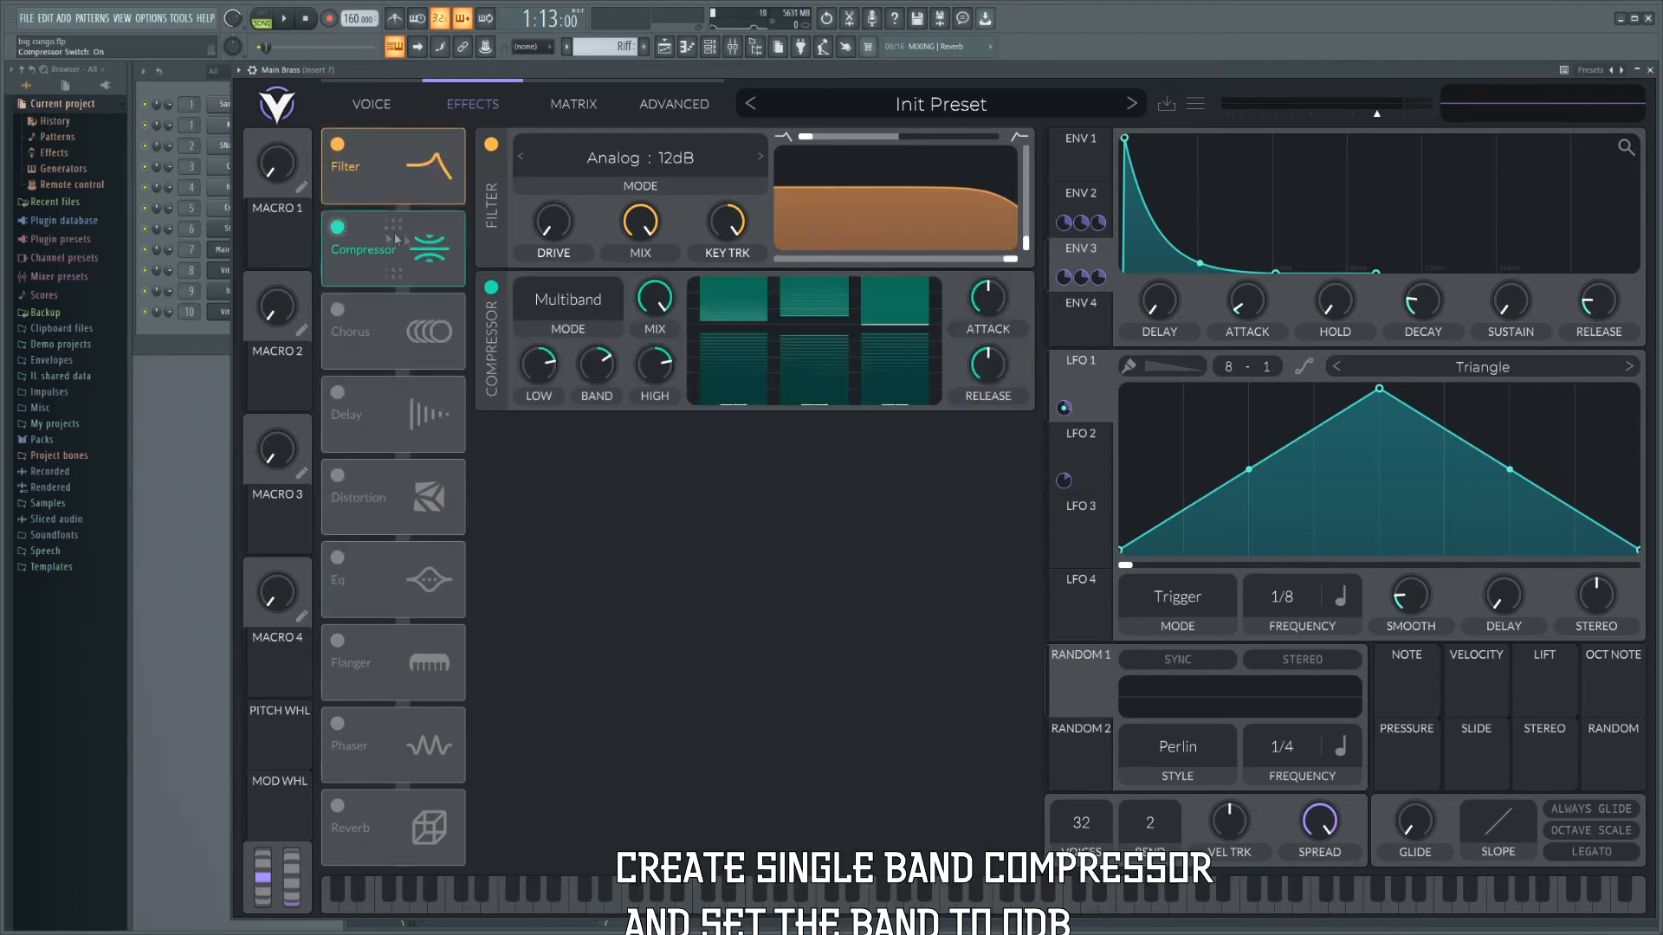
Switch the compressor to Single Band, set its band gain to about 0 dB, and play test notes.
left_click(593, 310)
left_click(572, 426)
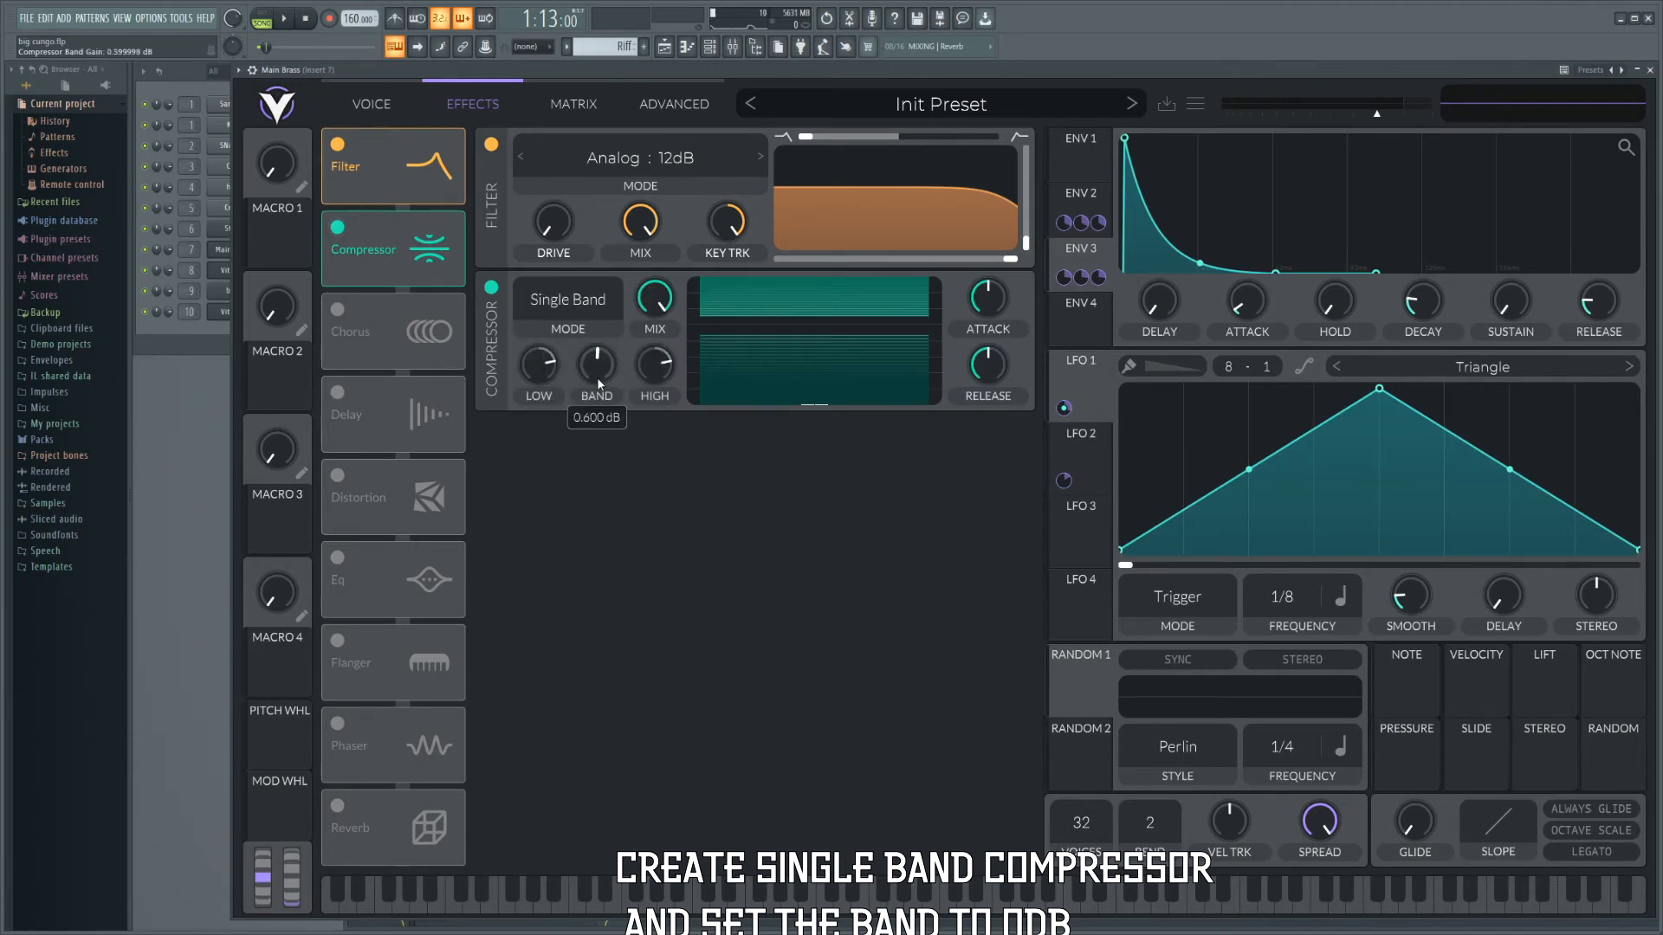
key("b")
key("b")
key("t")
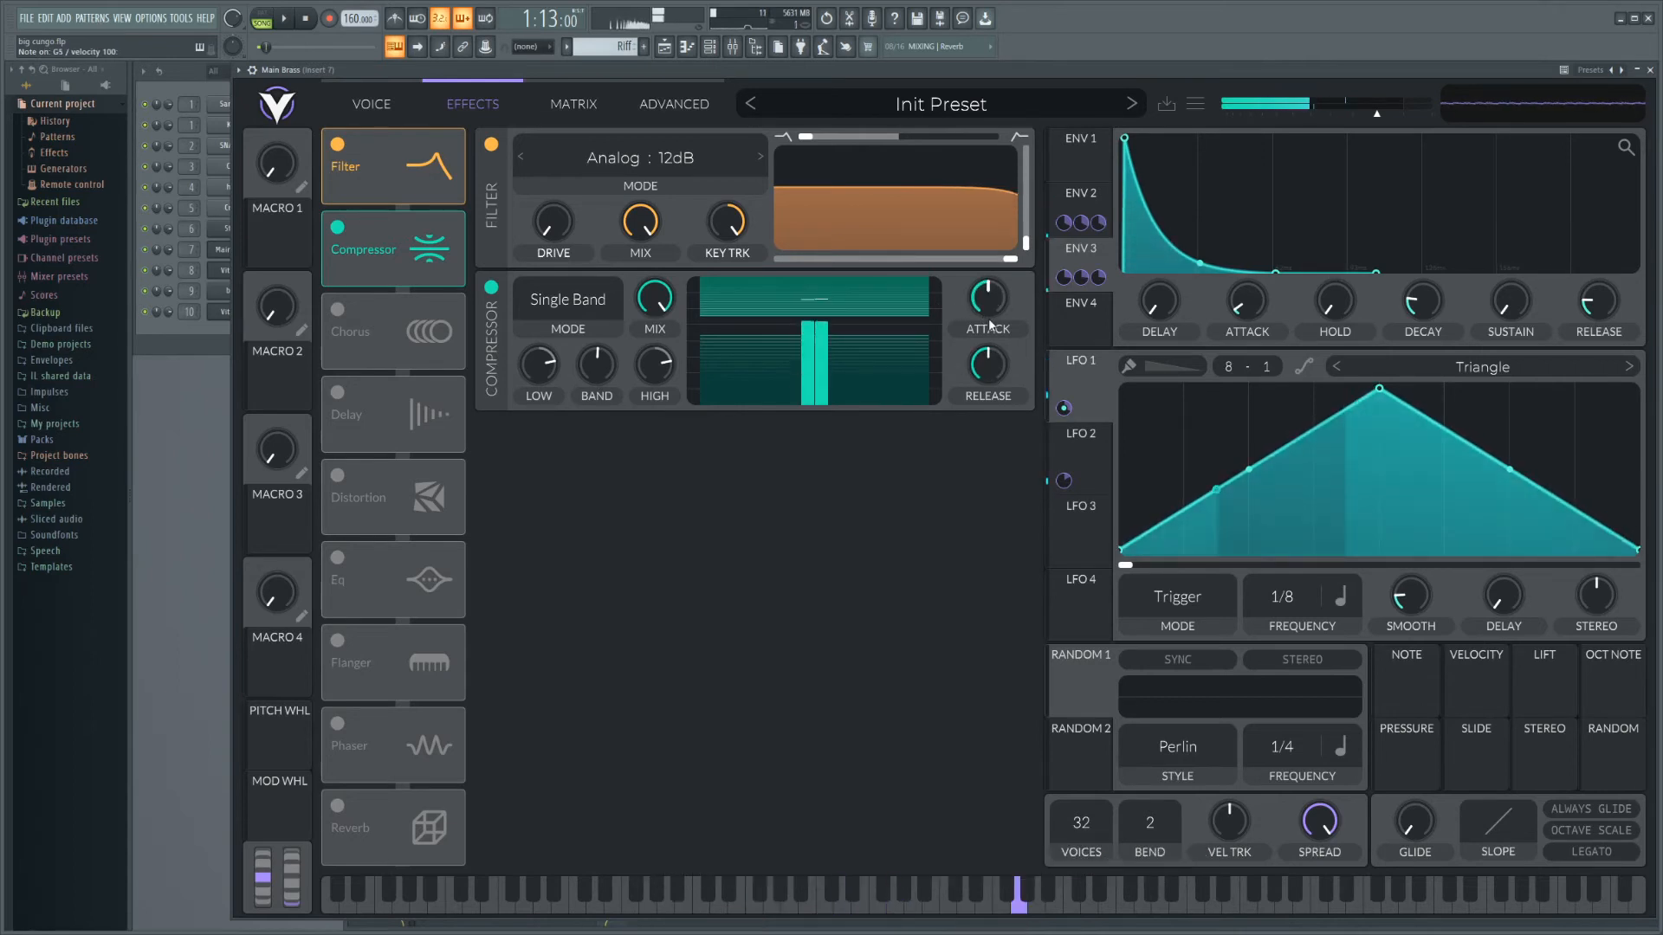
Set the compressor's attack and release to 0%, pull its lower threshold to the minimum and set the upper ratio to about 0.27.
left_click_drag(990, 325, 977, 435)
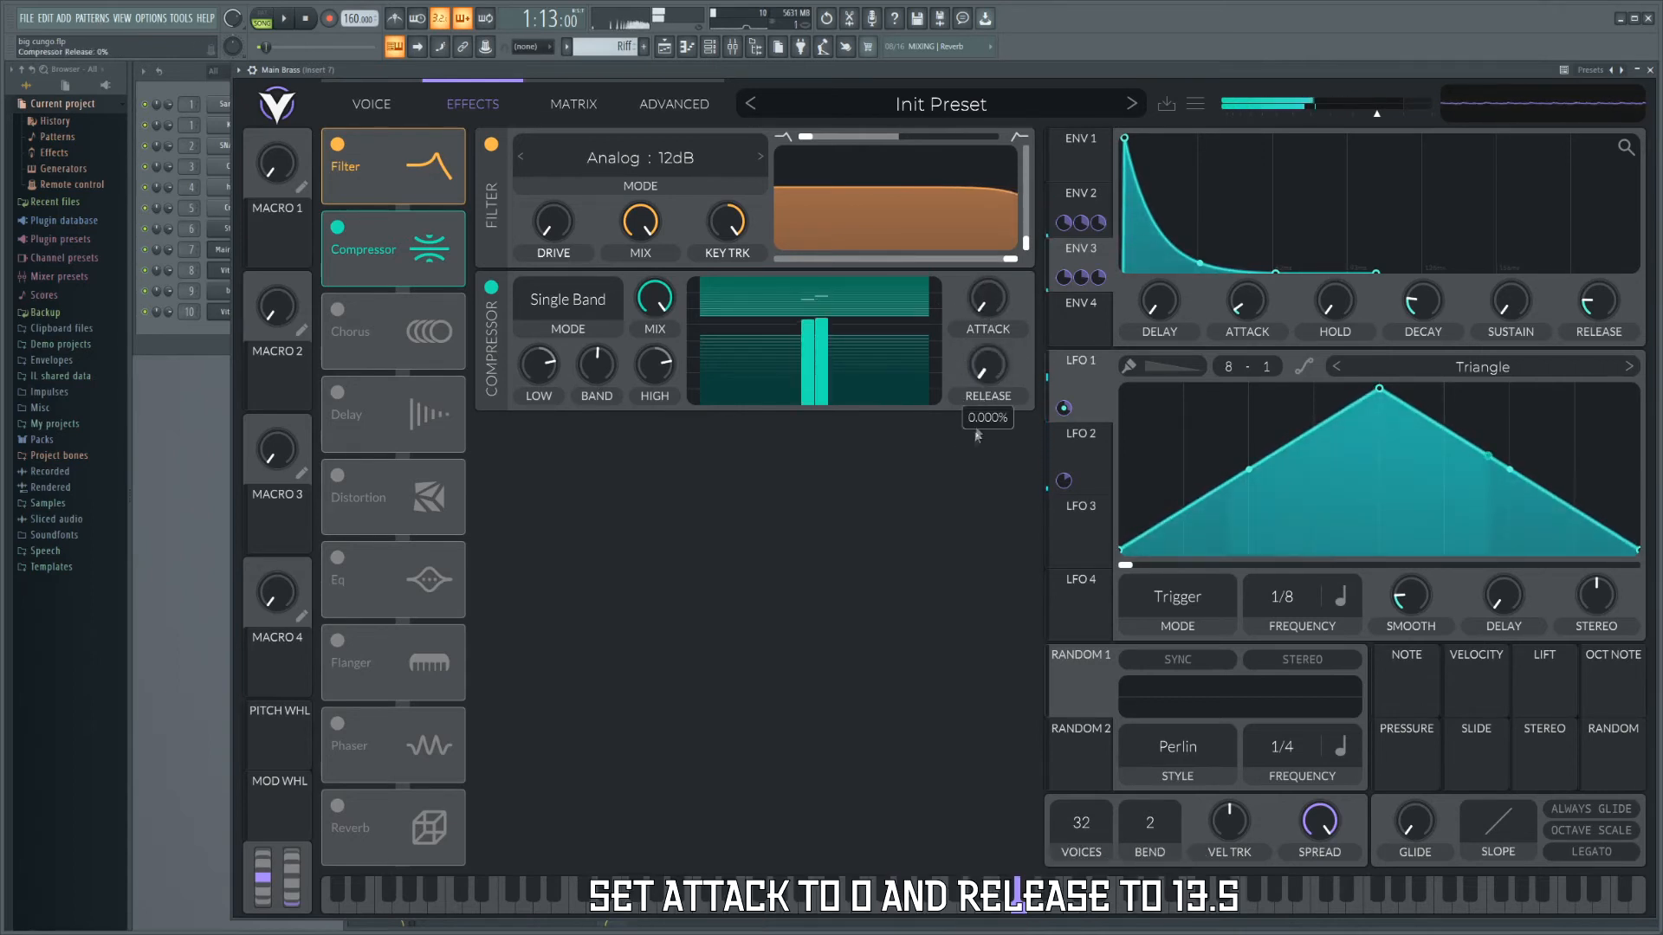
left_click_drag(868, 343, 865, 443)
left_click_drag(865, 344, 865, 464)
left_click_drag(862, 308, 863, 295)
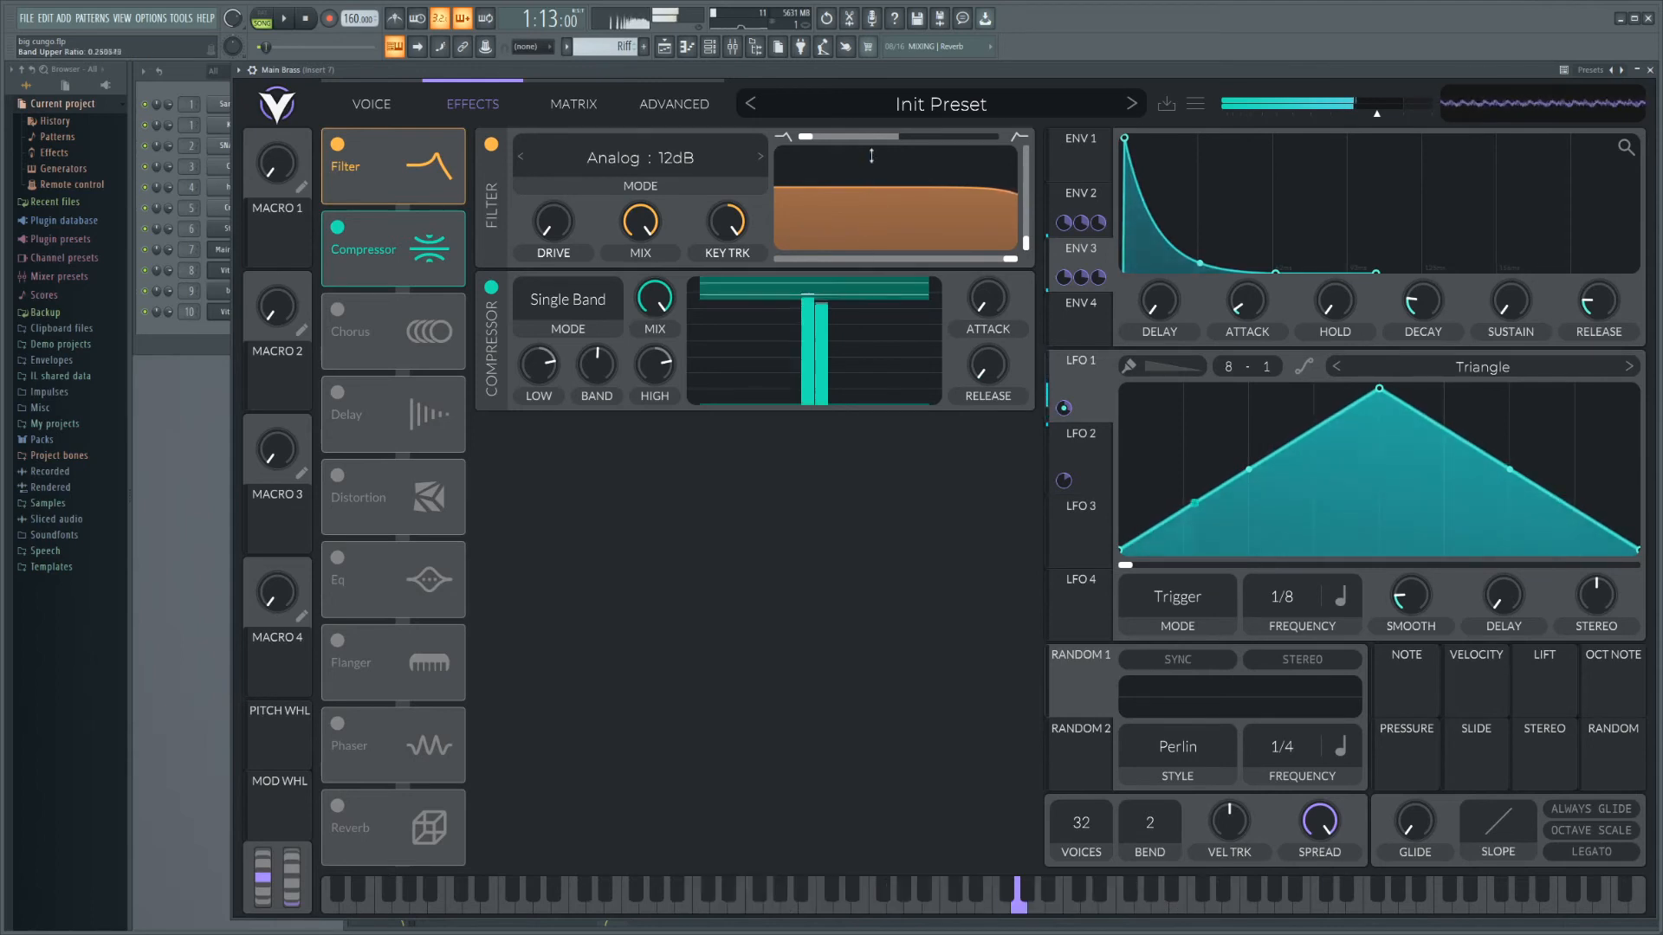
left_click_drag(874, 143, 873, 131)
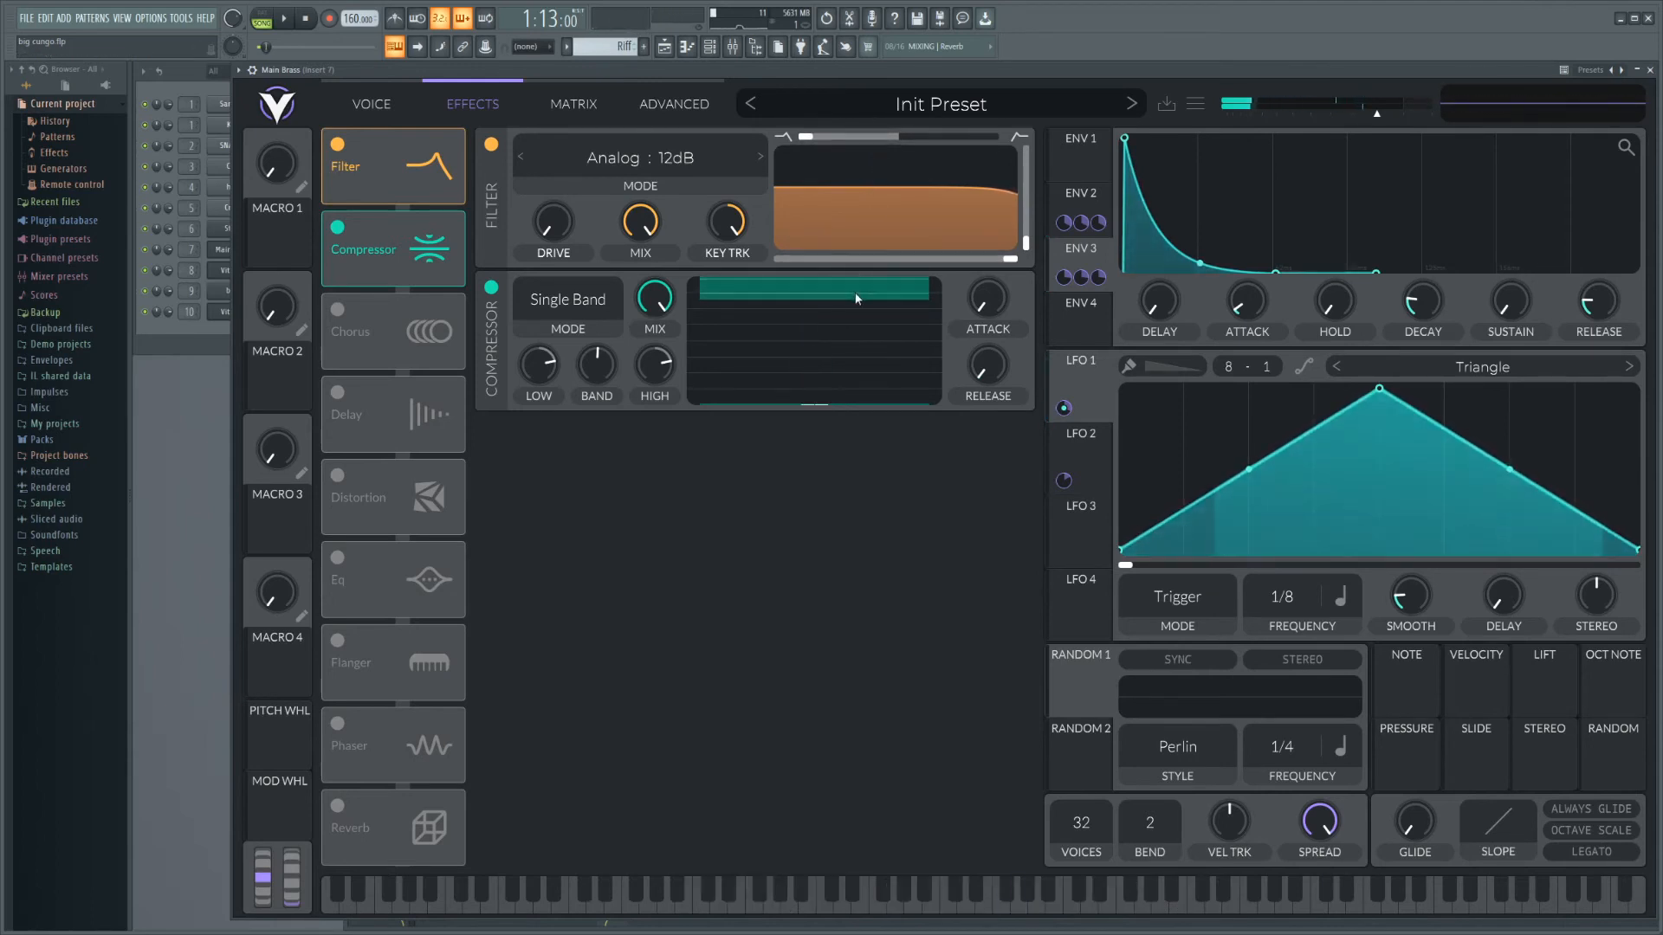
While the riff plays, set the compressor's upper threshold to about -19.4 dB and its release to about 13.5%.
key("space")
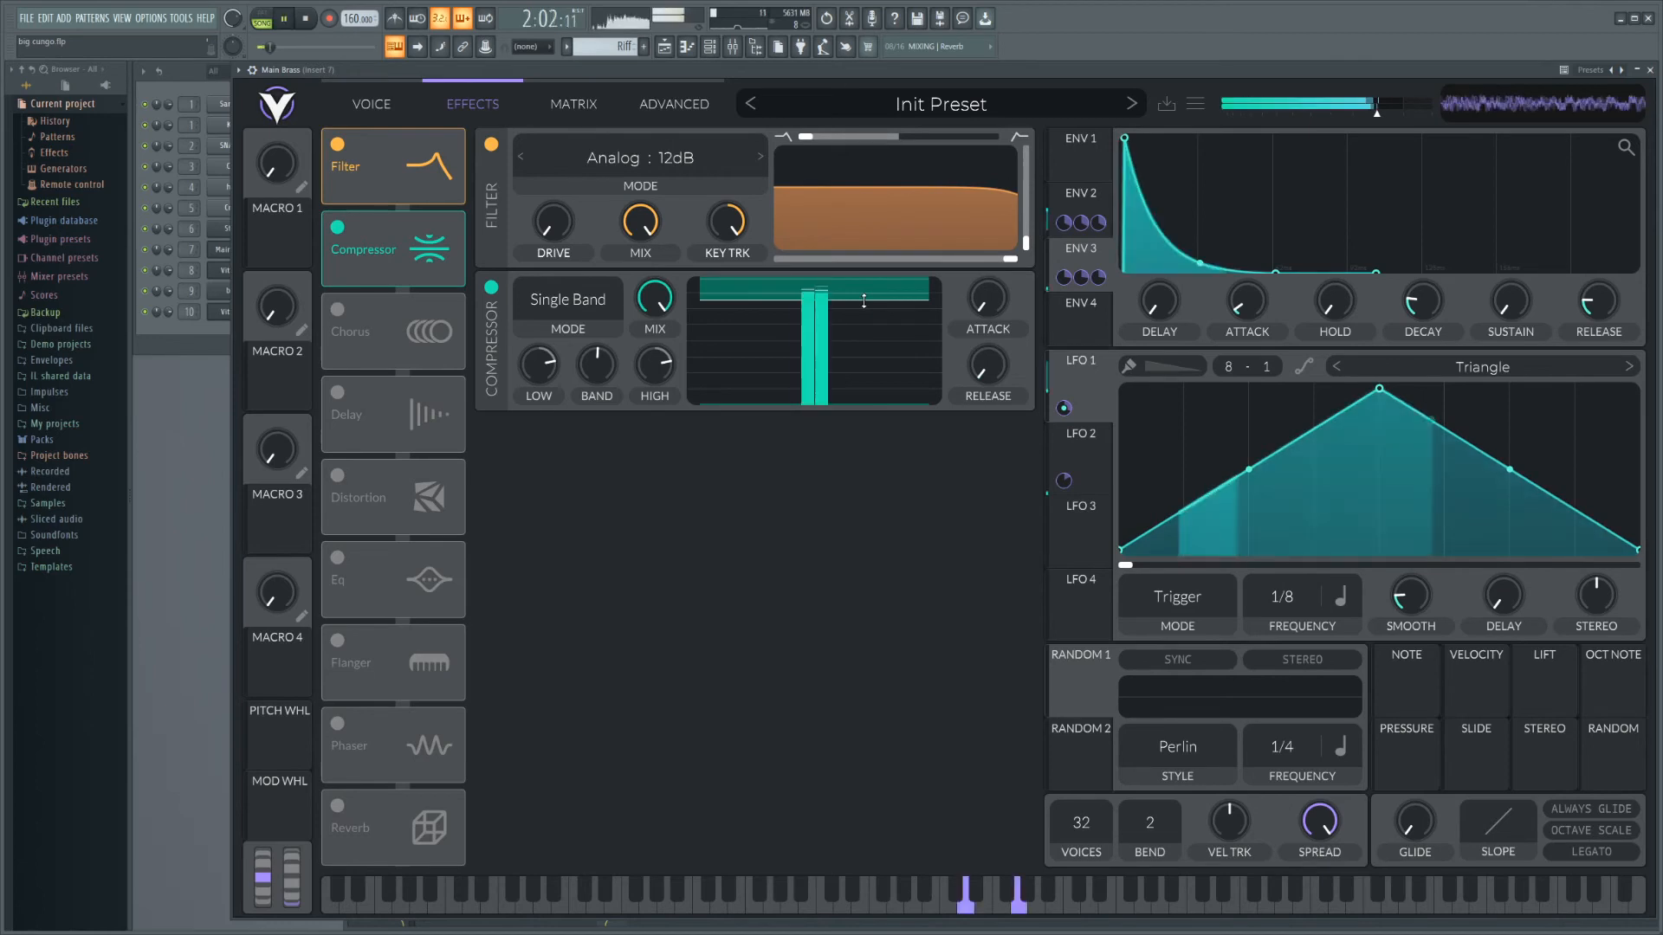
left_click_drag(864, 300, 870, 309)
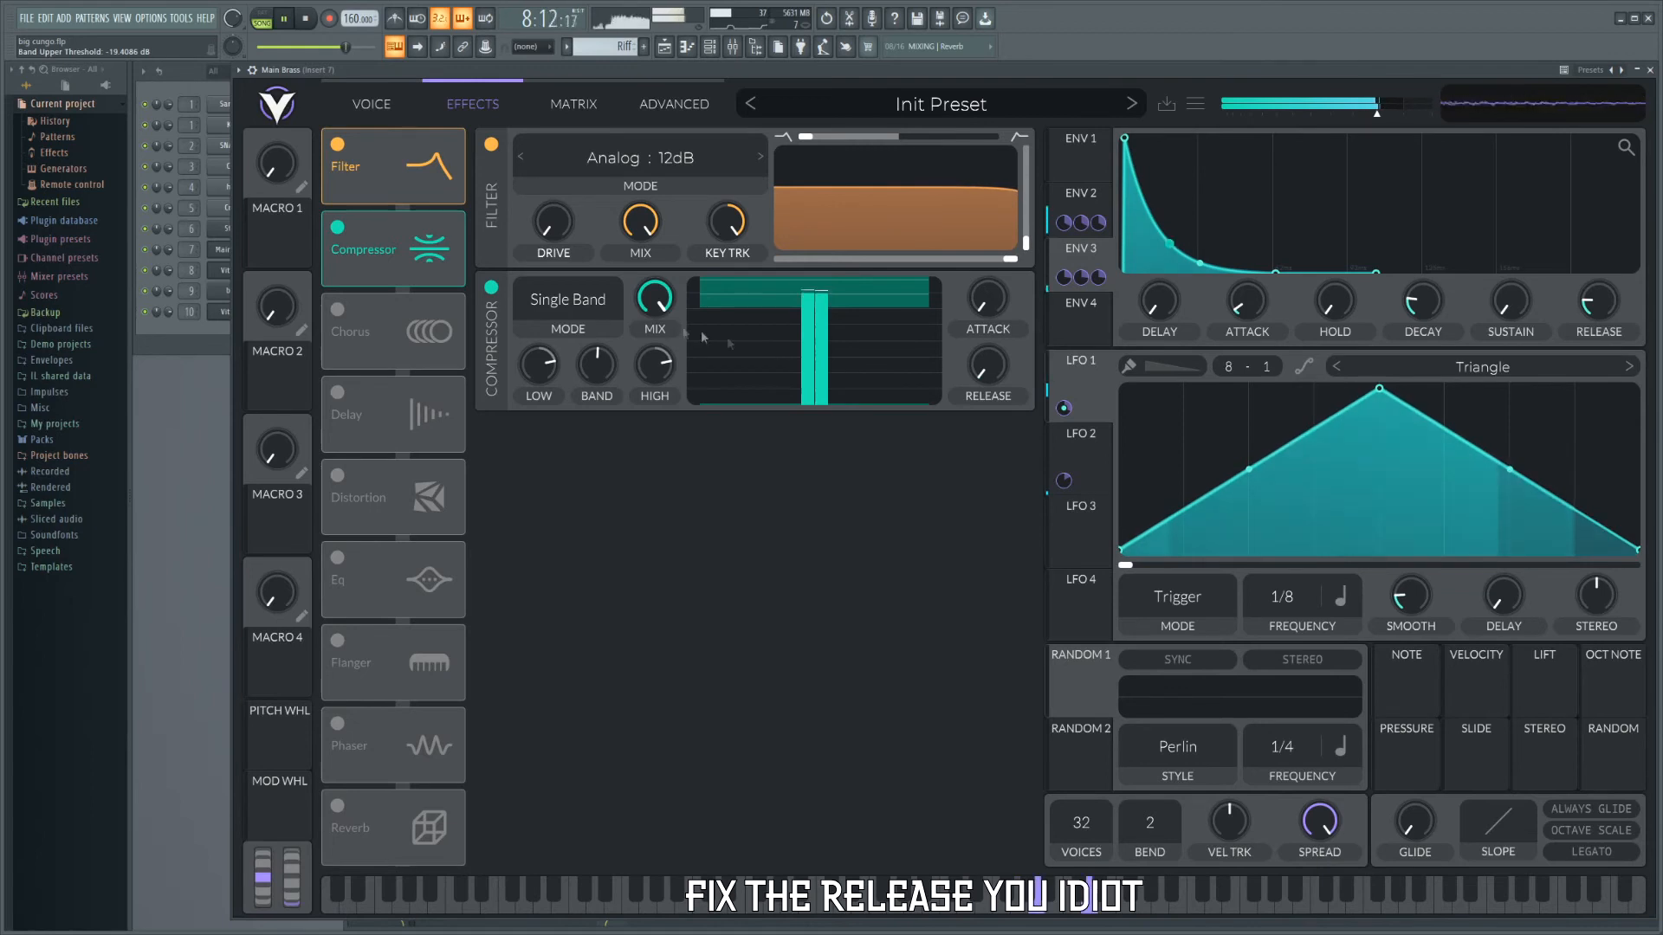
left_click_drag(997, 379, 997, 362)
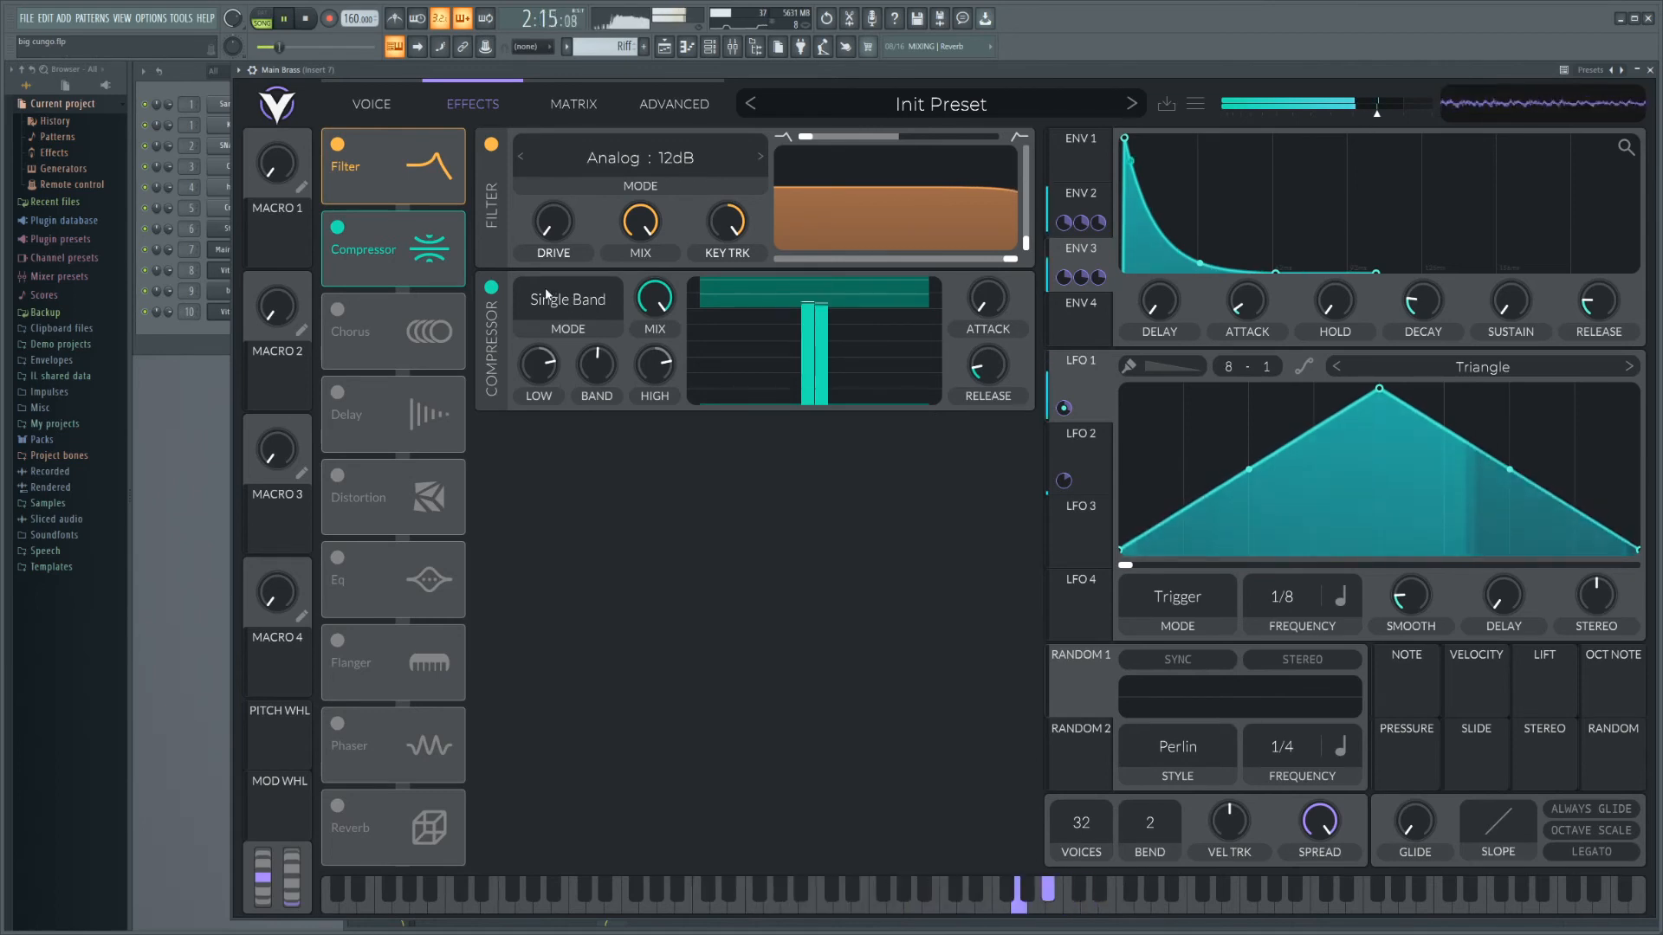
key("space")
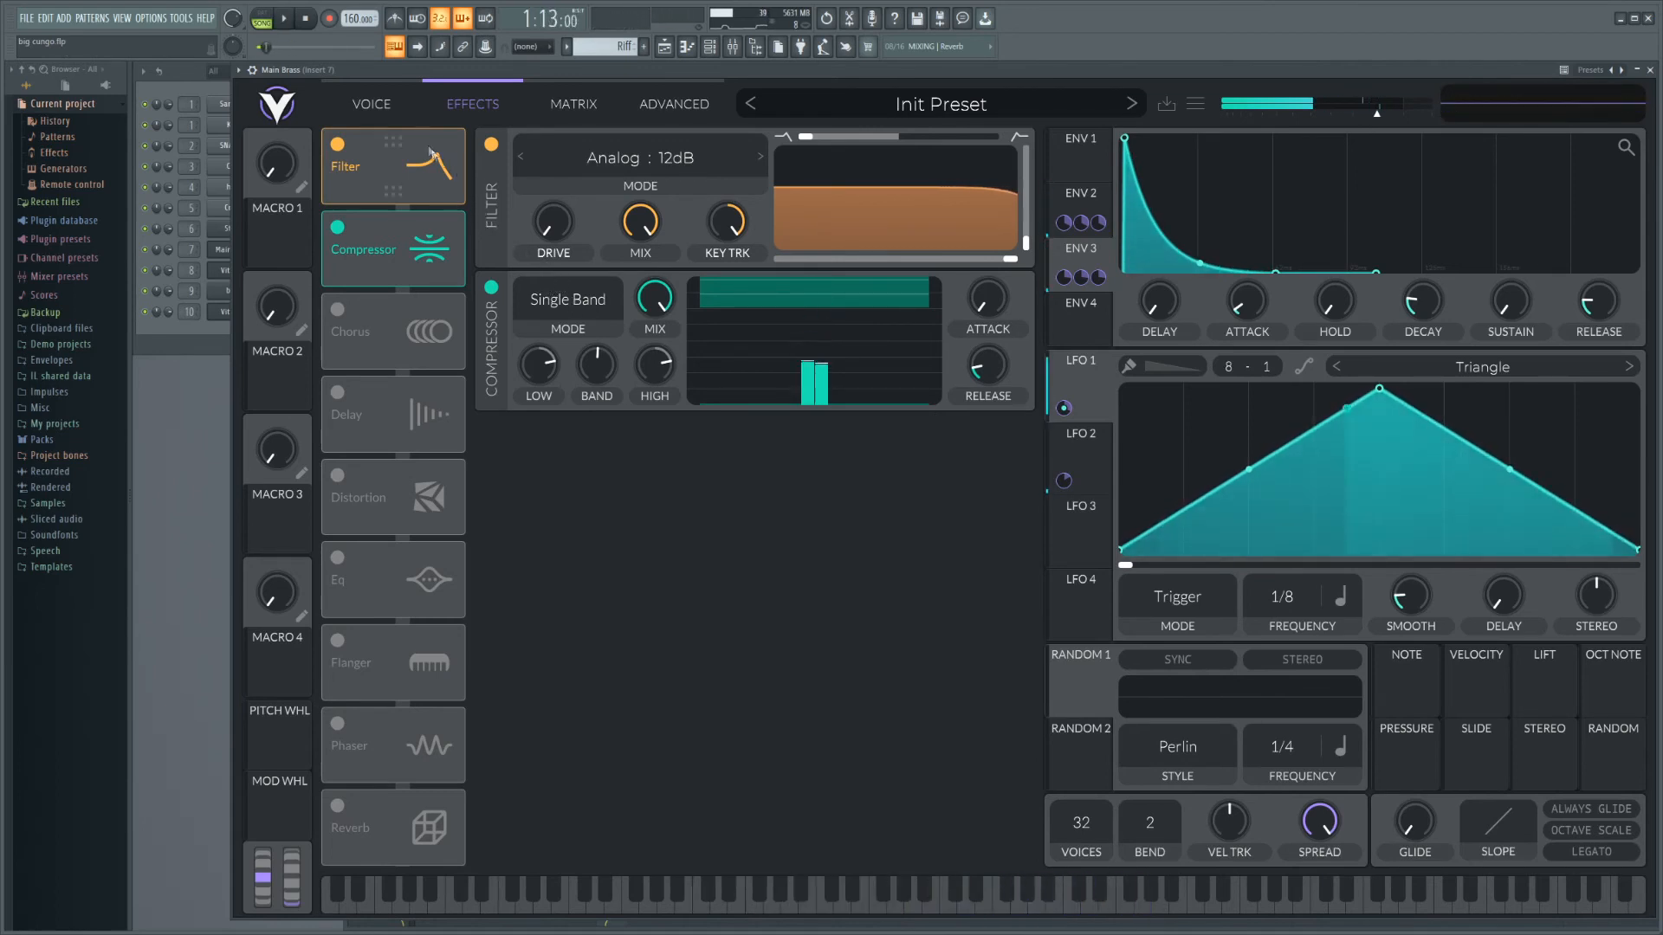
Check the oscillator and advanced settings while auditioning the riff, ending on the oscillator settings.
left_click(383, 104)
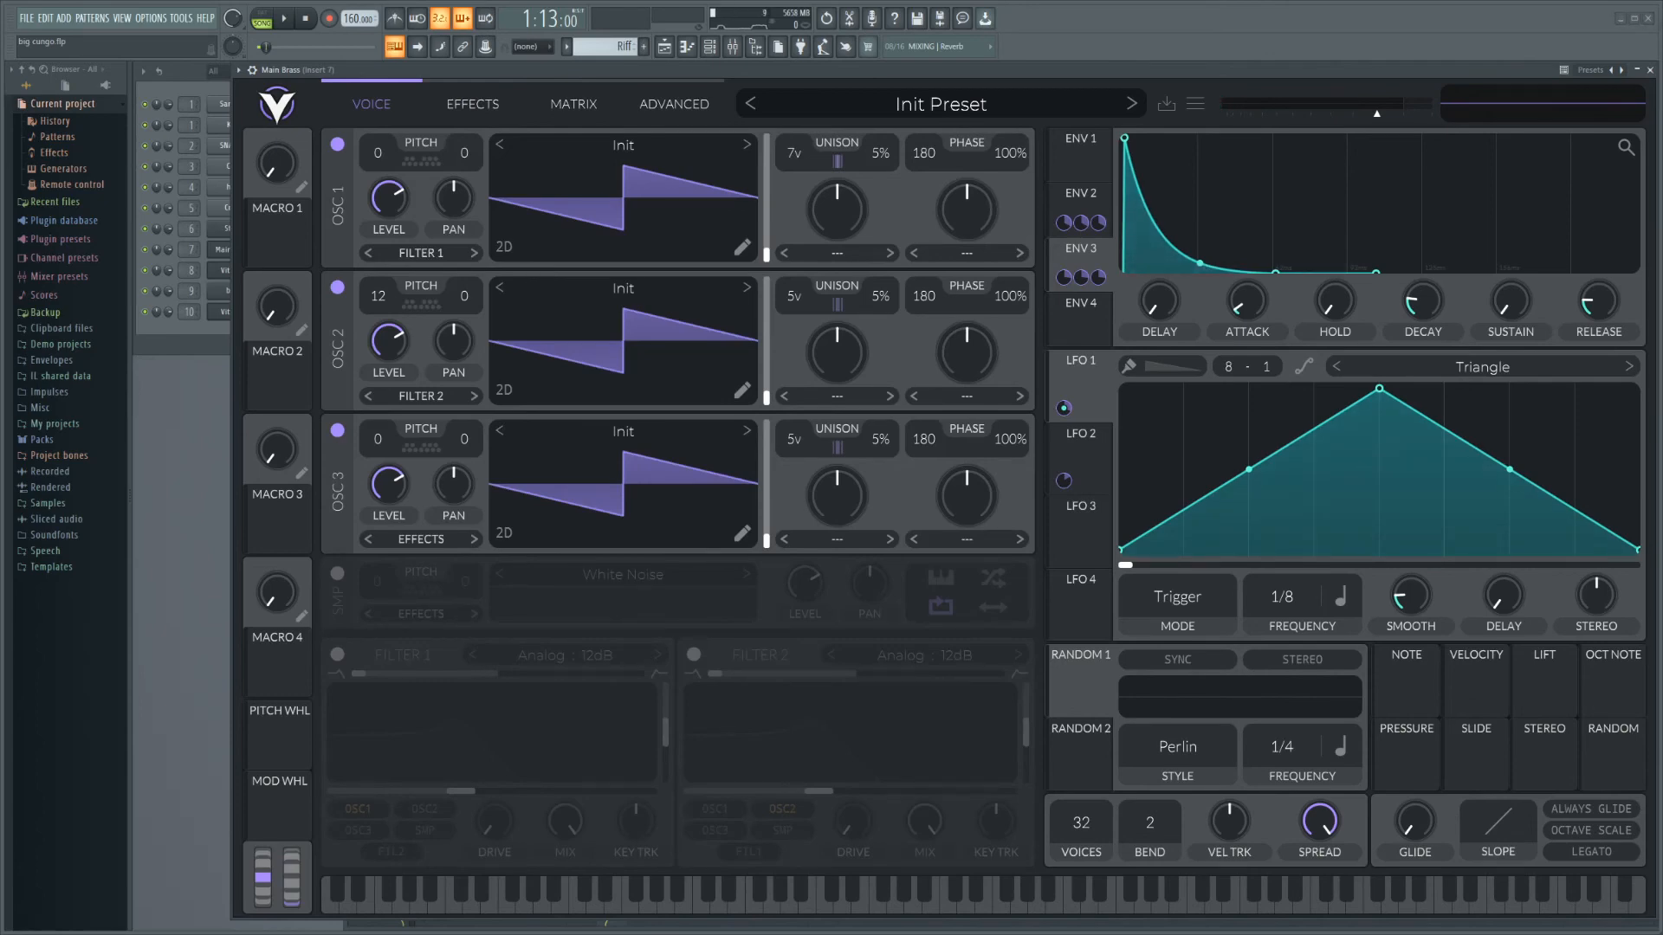
left_click(674, 104)
key("space")
left_click(375, 104)
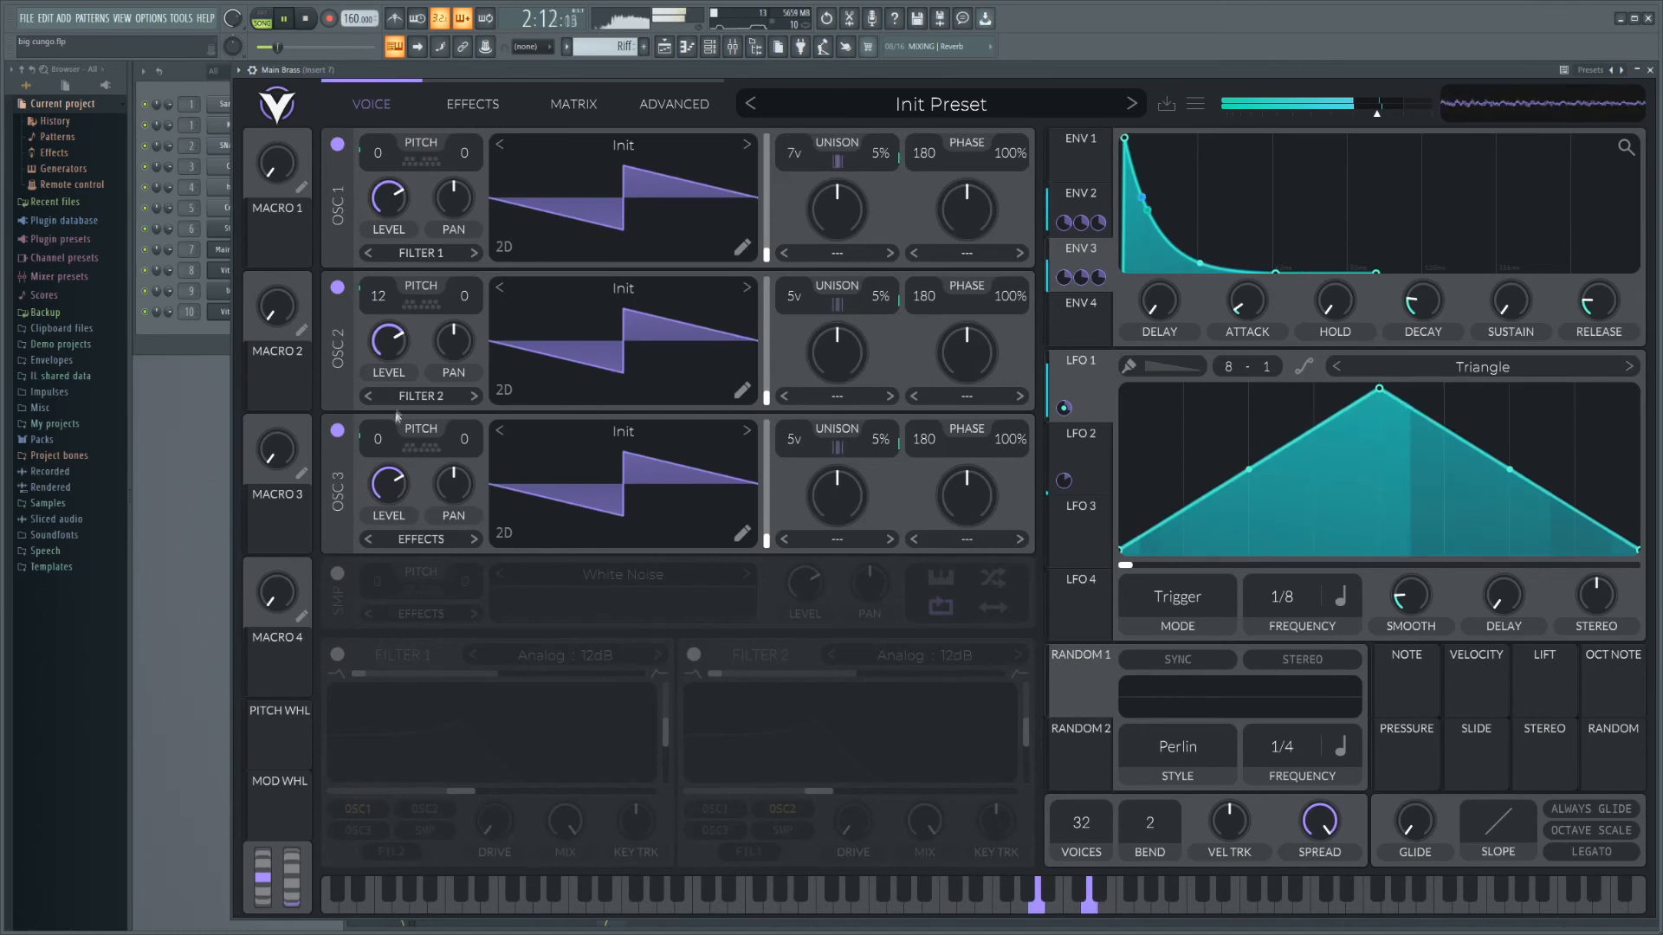
key("space")
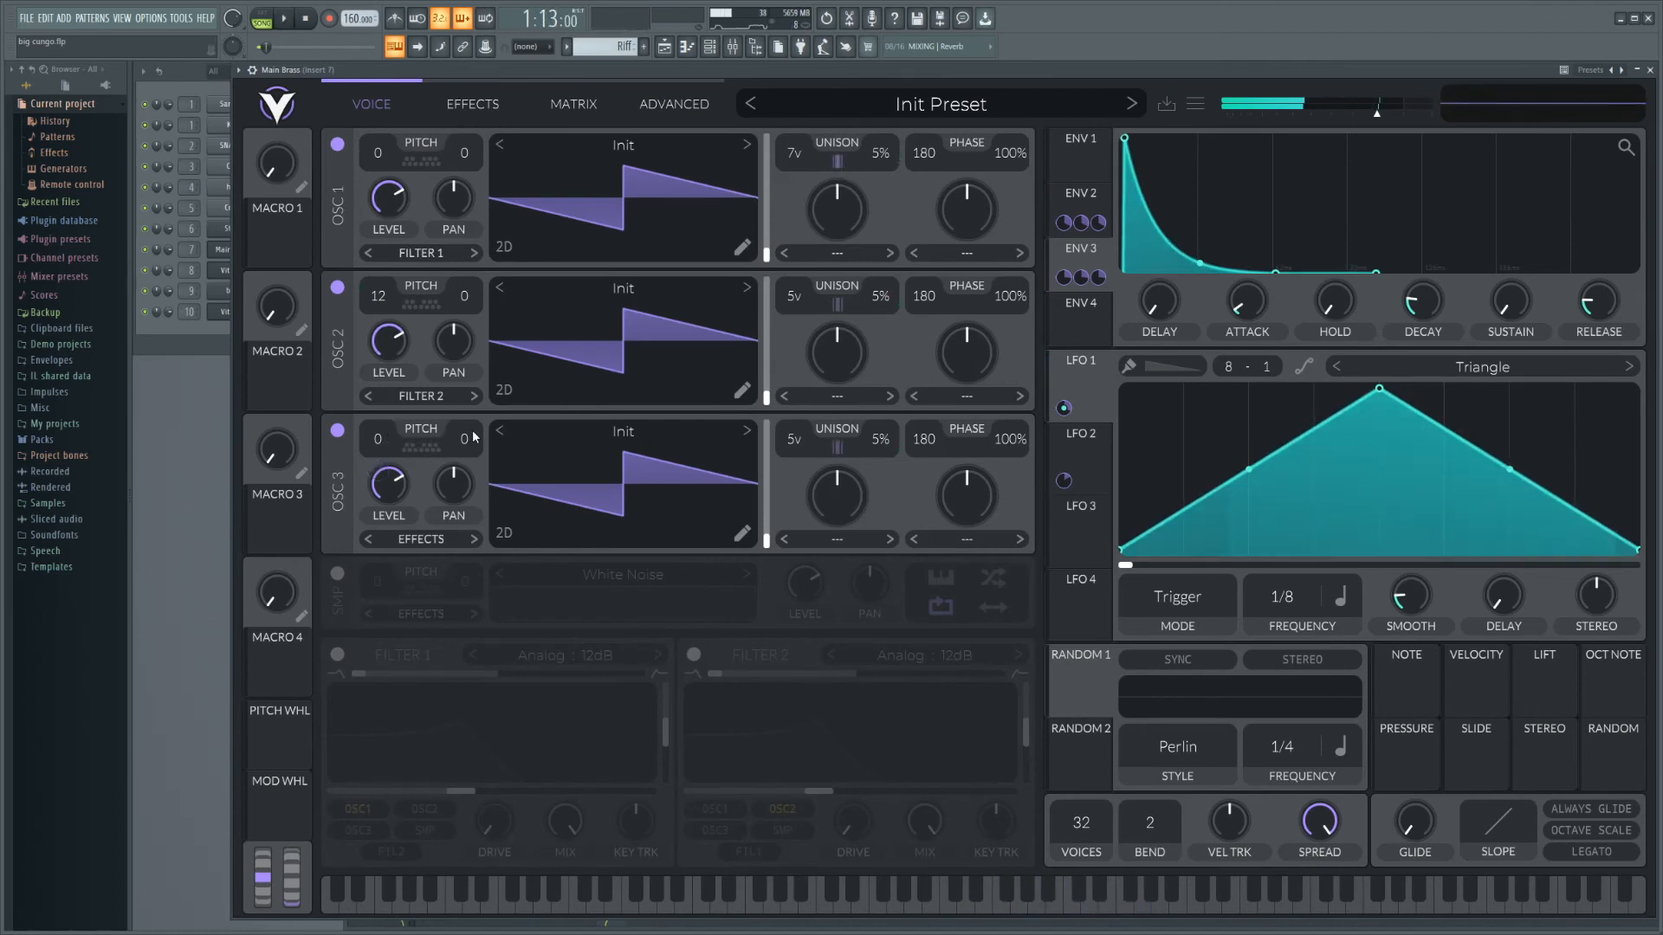
Detune oscillator 3 by -2 cents and oscillator 2 by -7 cents using their fine pitch values.
right_click(475, 437)
type("-2")
key("Return")
right_click(465, 296)
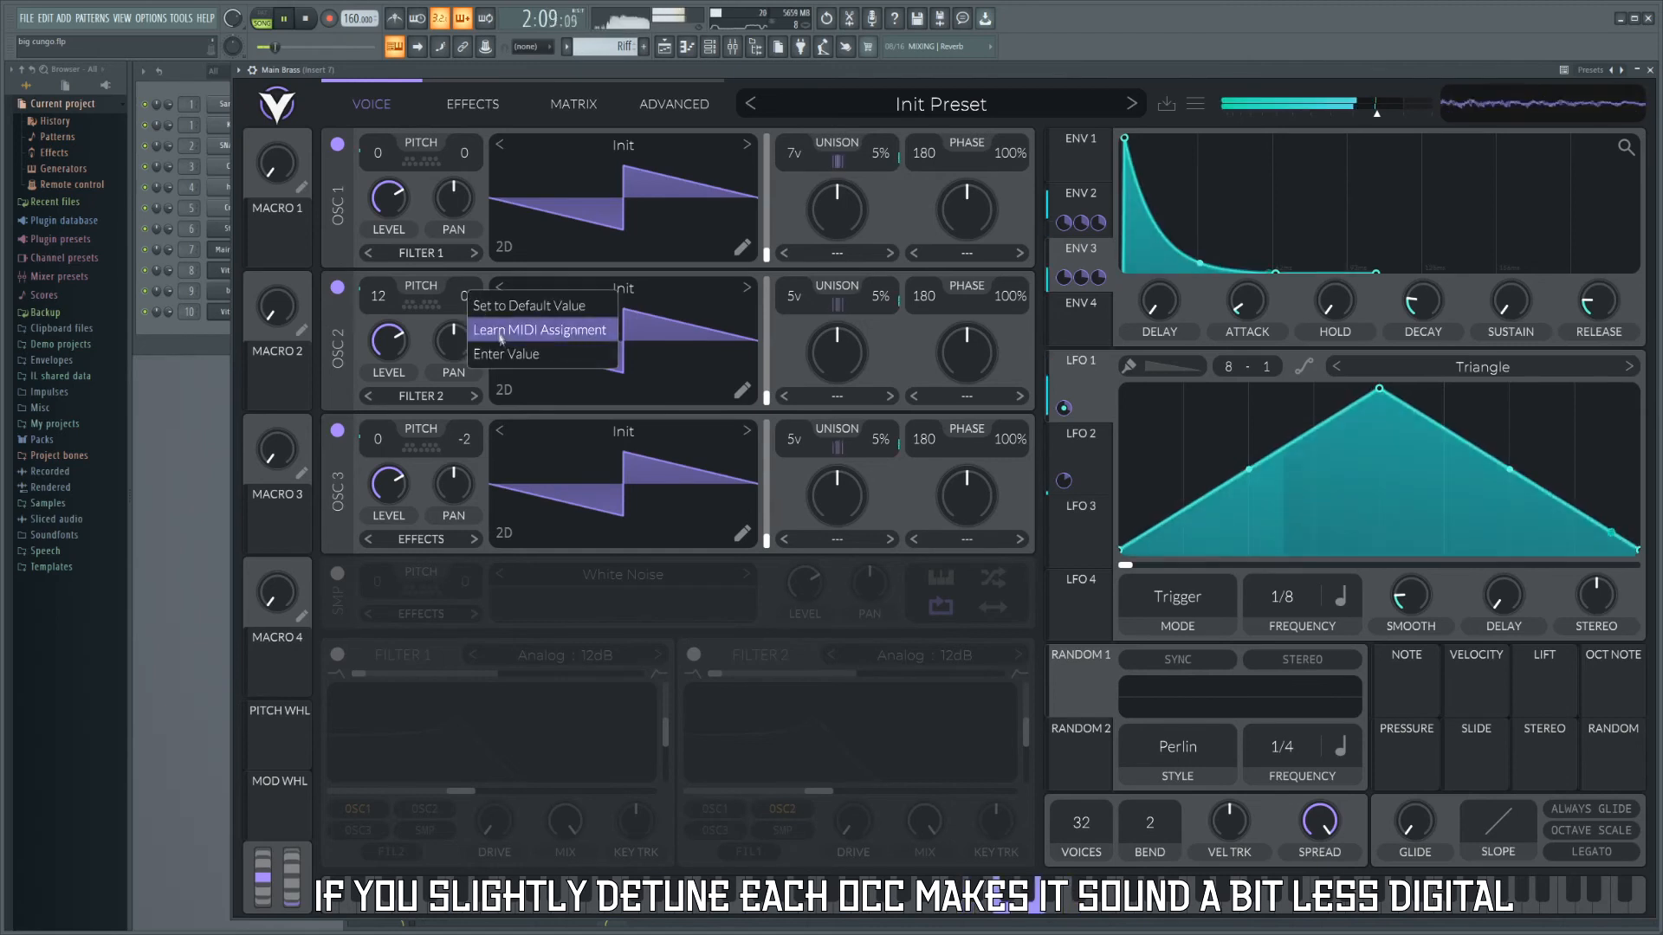
left_click(514, 362)
type("-7")
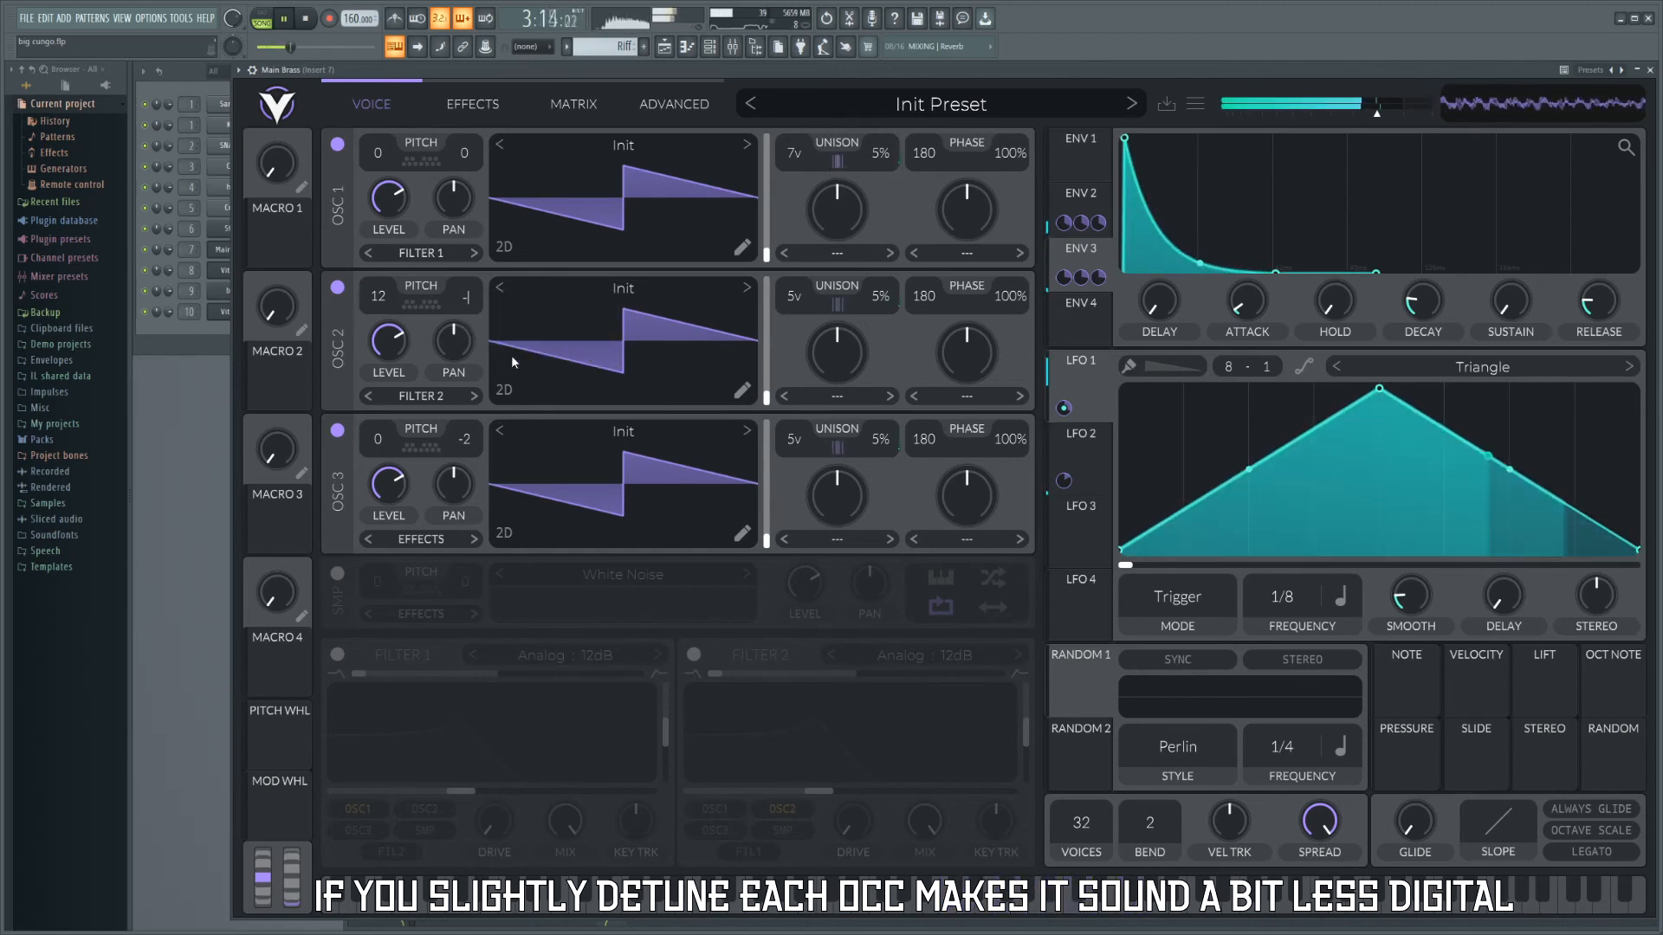
key("Return")
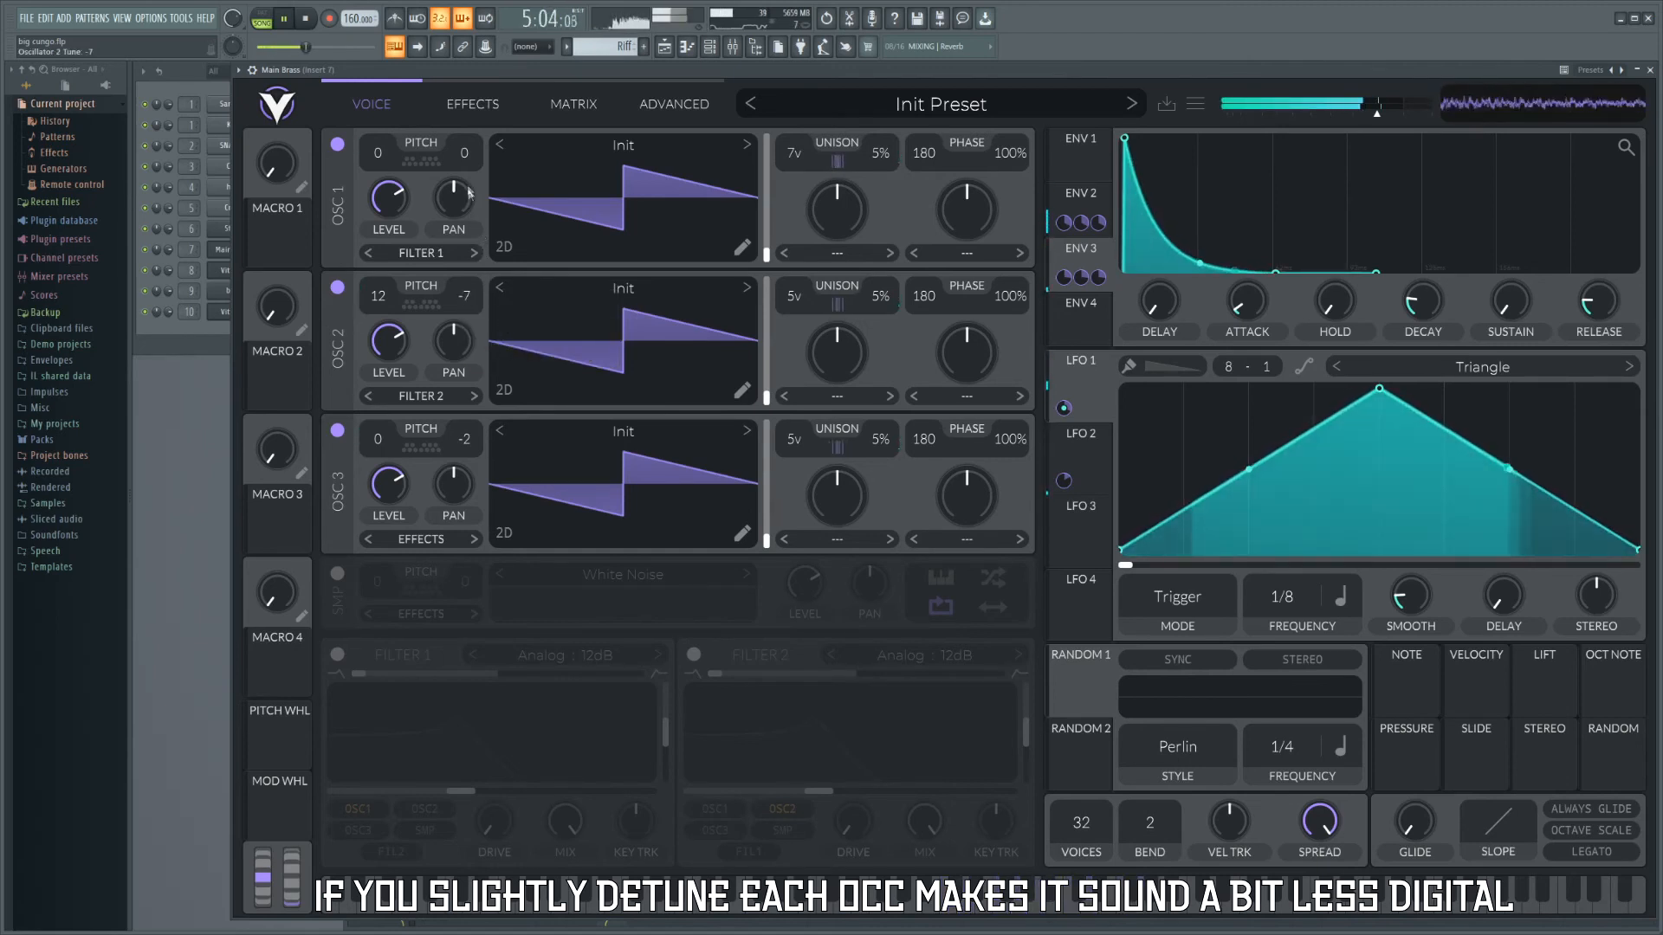
Set oscillator 1's fine pitch to 4 cents and listen to the detuned riff.
right_click(466, 152)
left_click(520, 219)
type("4")
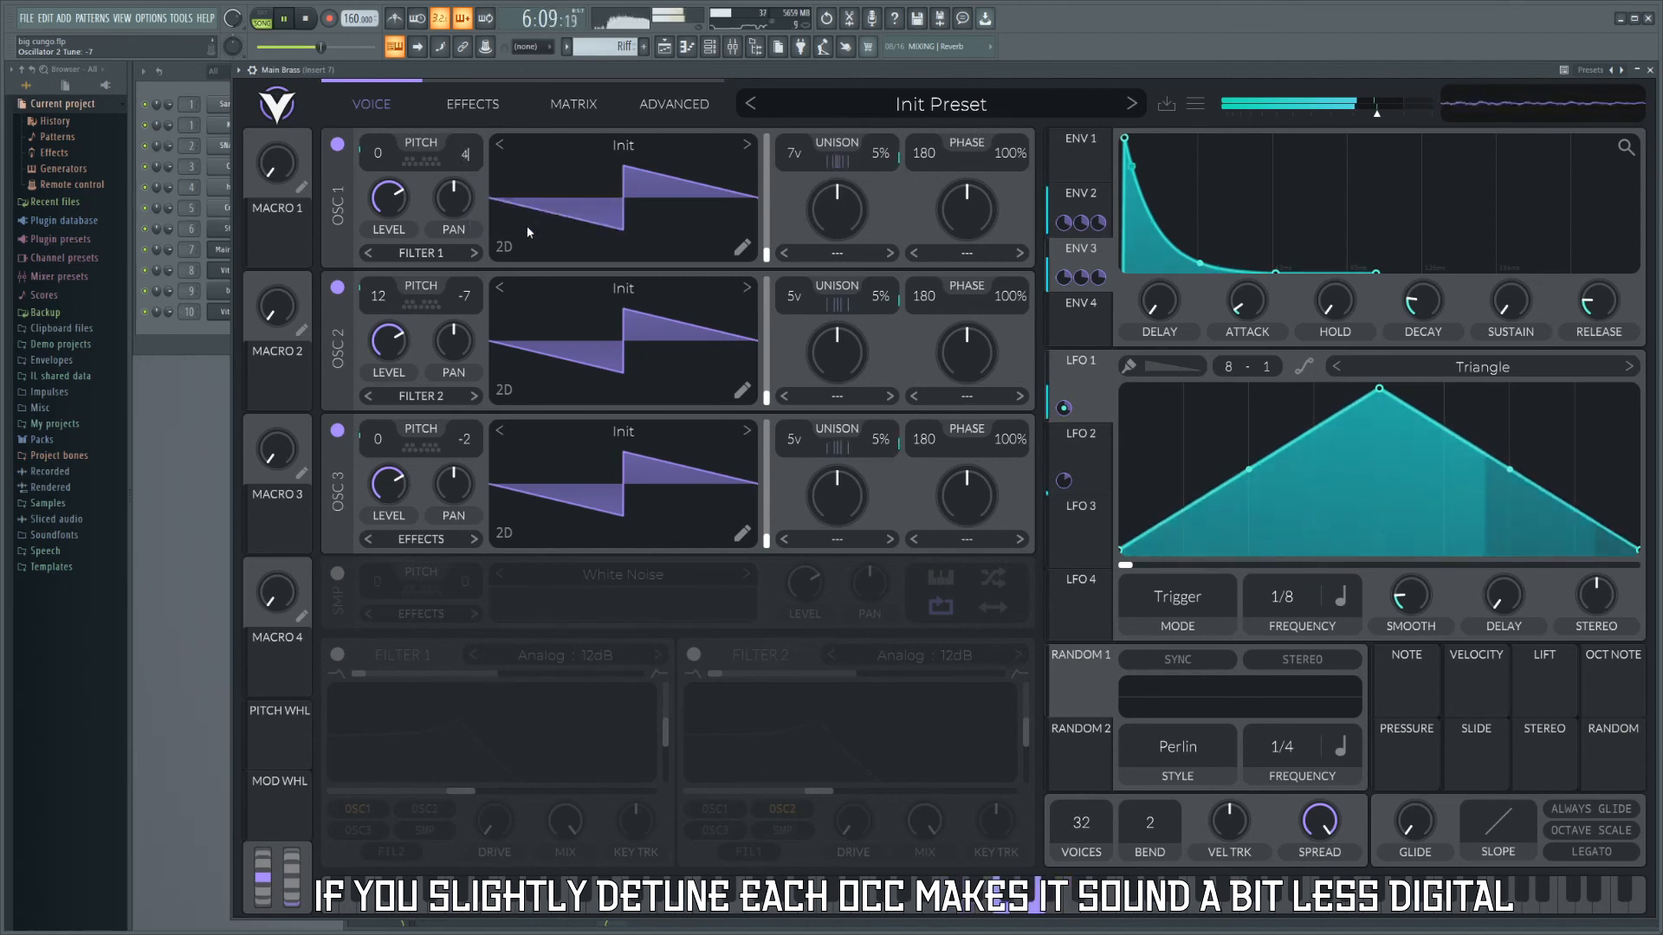
key("Return")
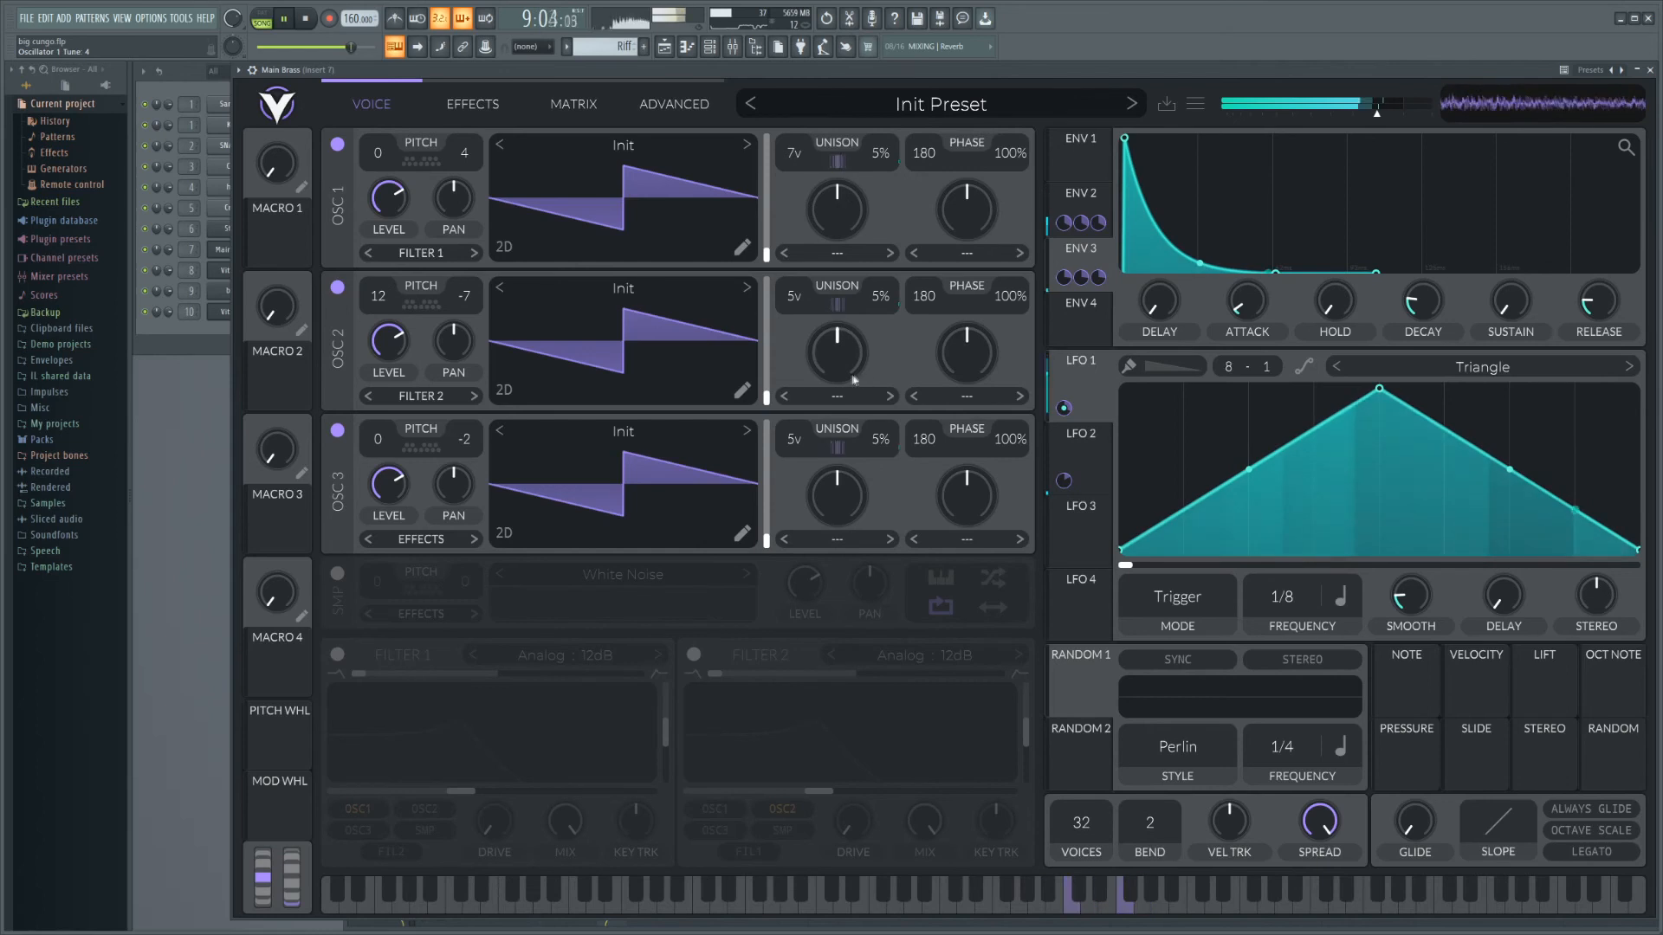
key("space")
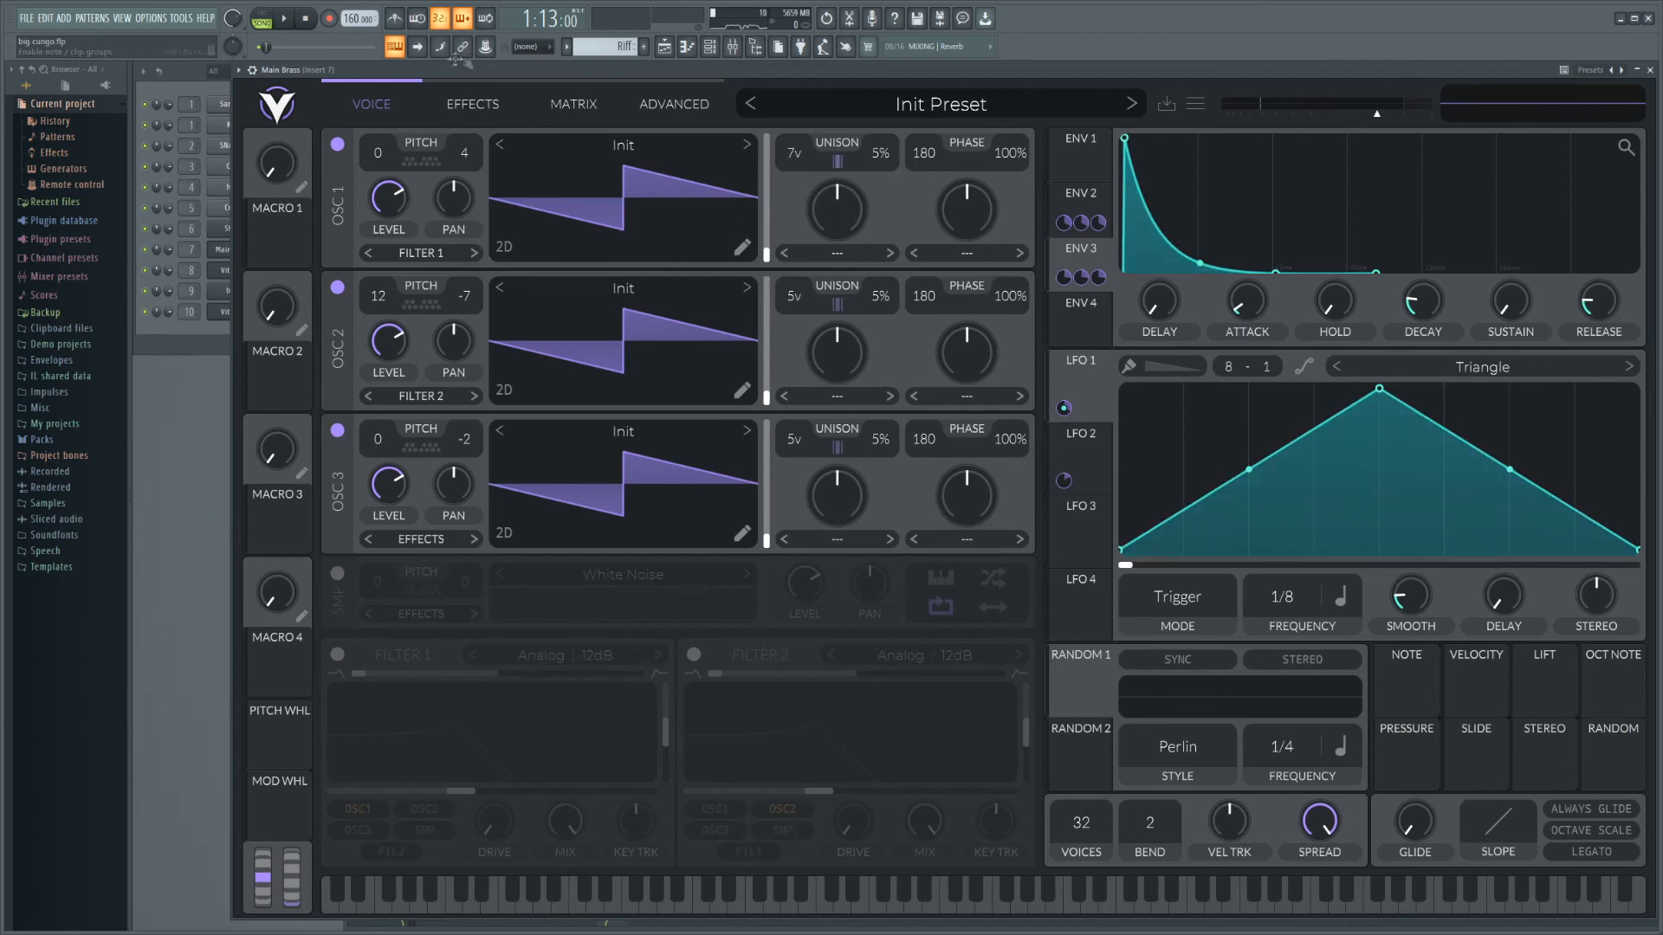
Close the Main Brass synth window, play the arrangement and unsolo the brass on mixer track 7.
left_click_drag(450, 78, 438, 98)
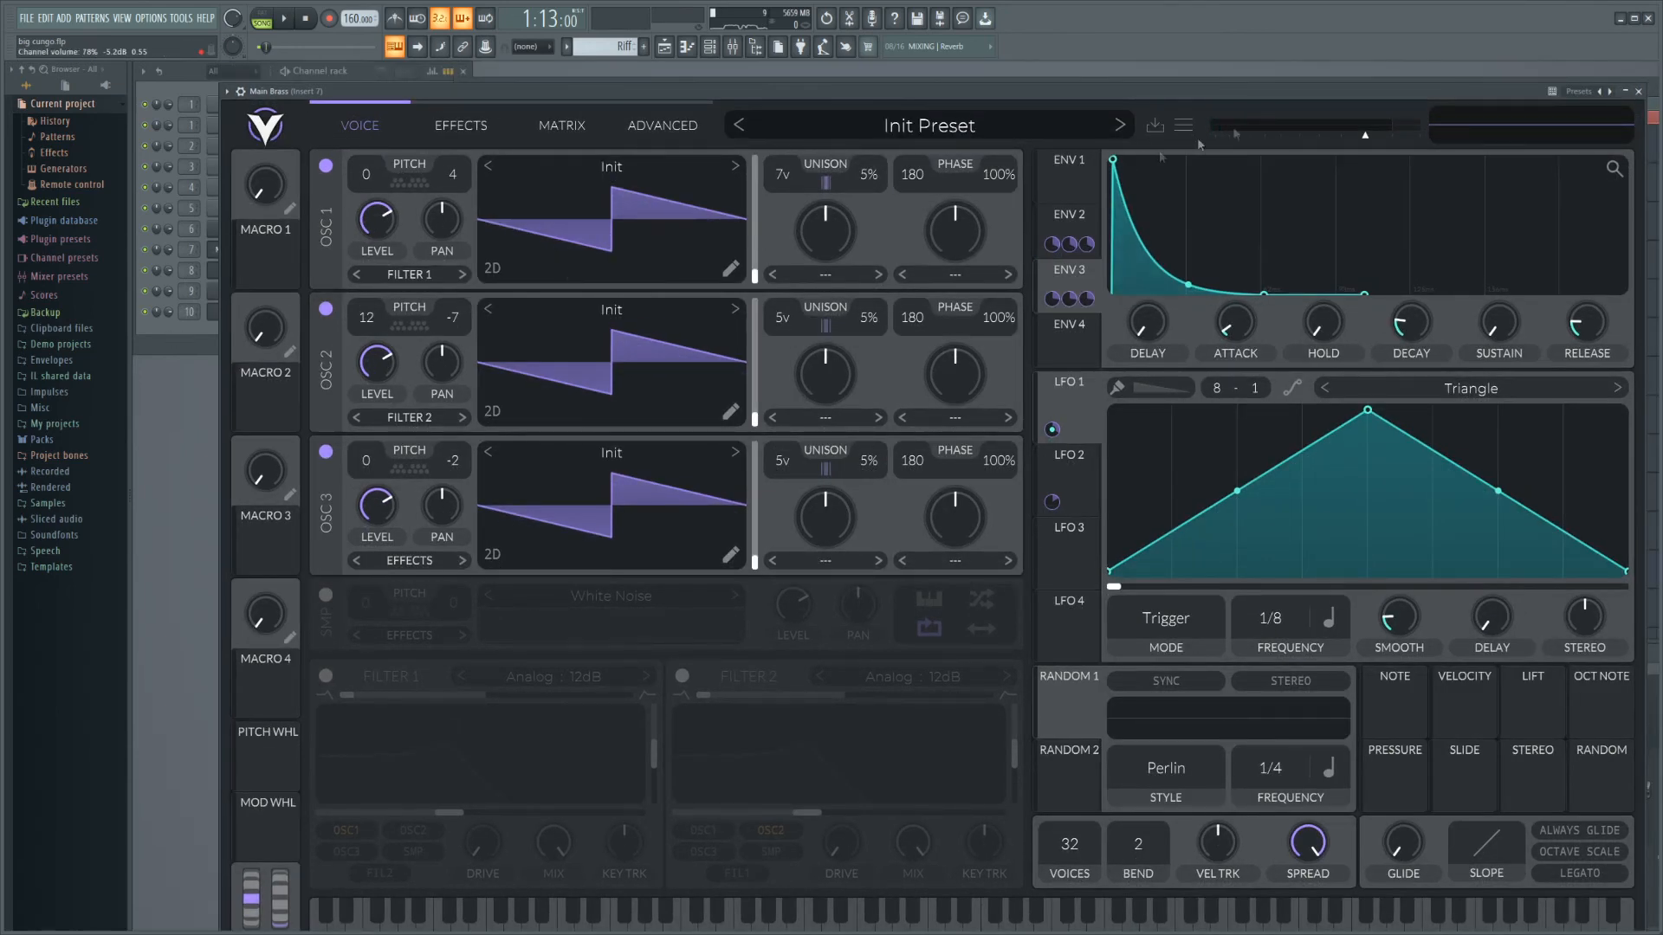
left_click(1628, 92)
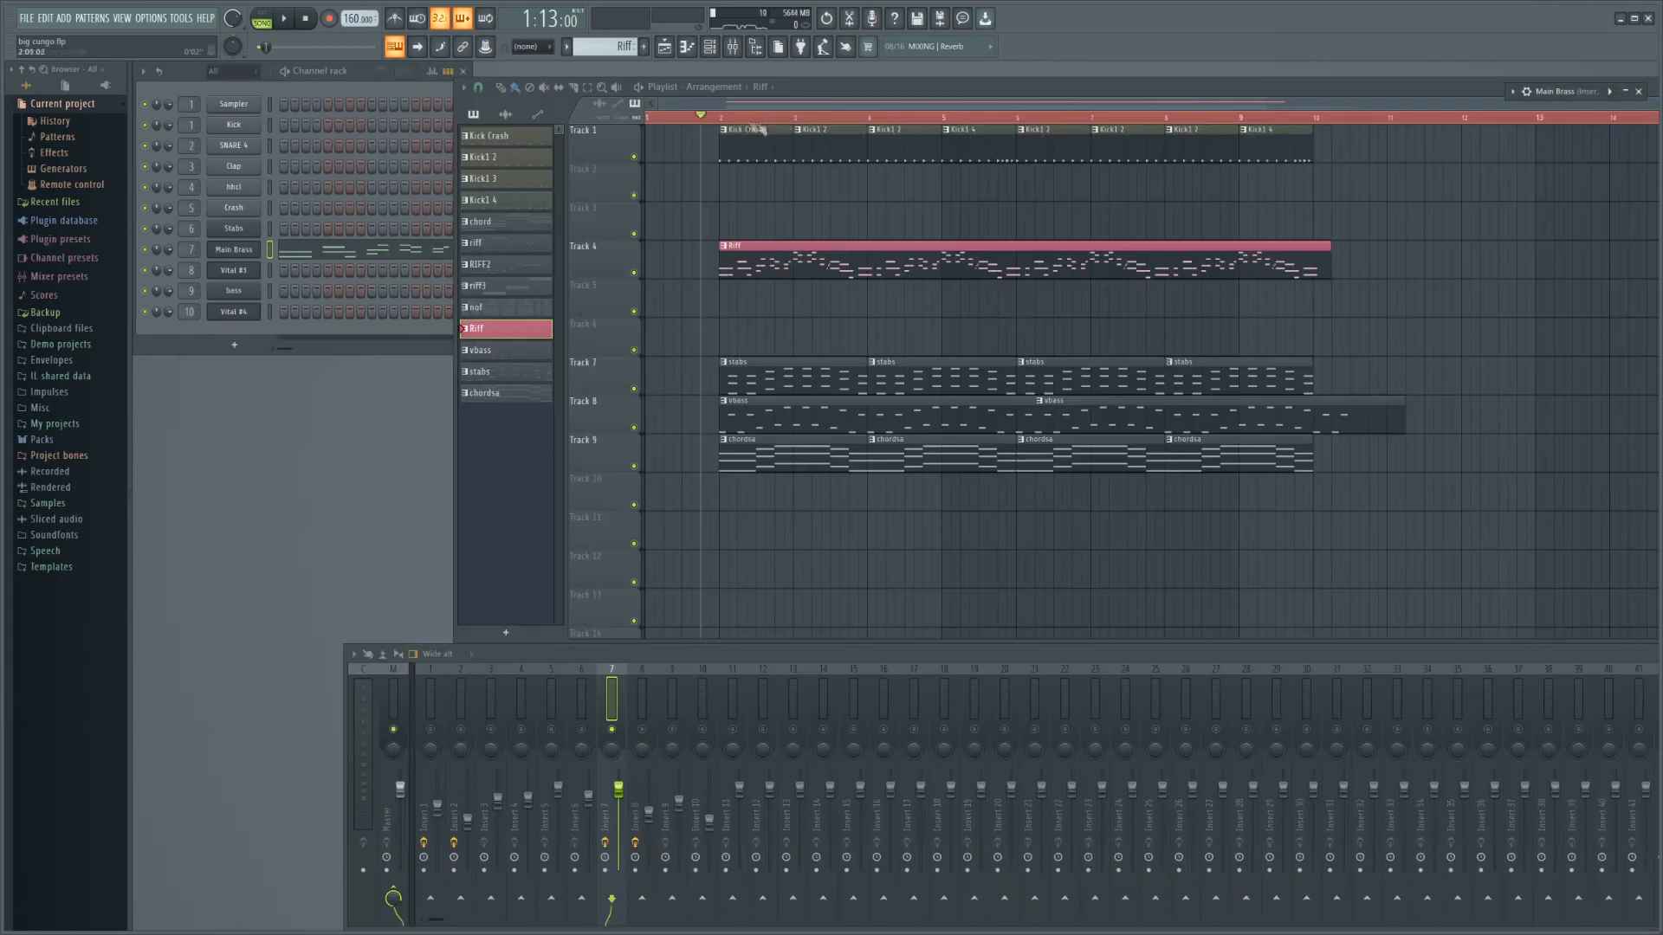
key("space")
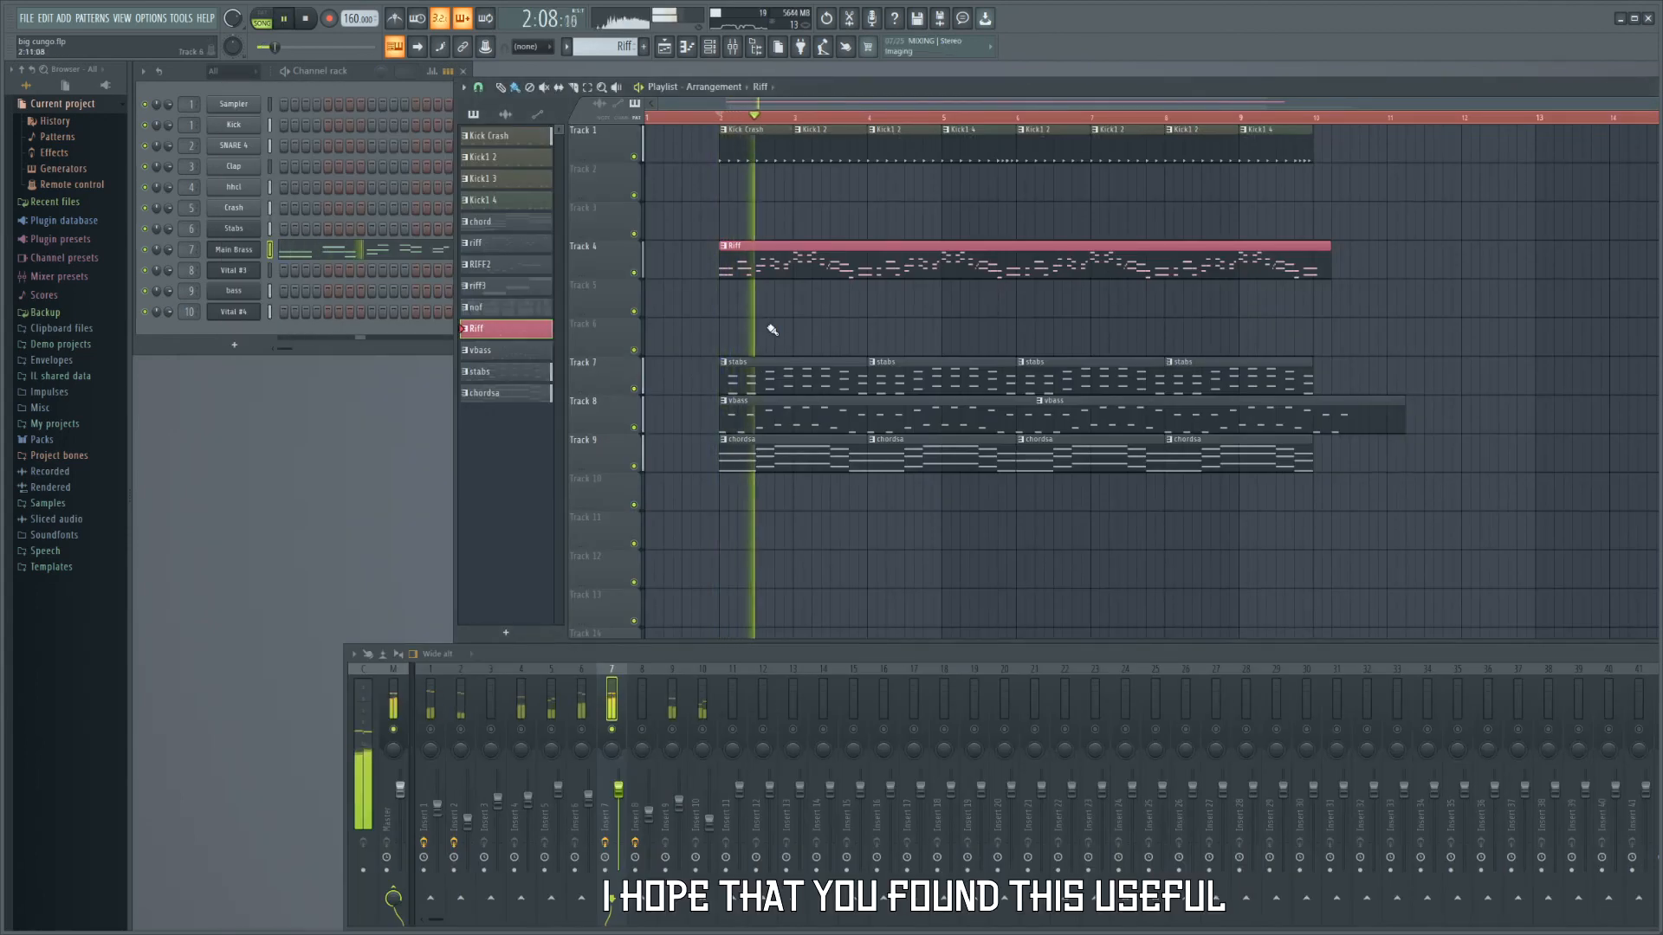
right_click(613, 730)
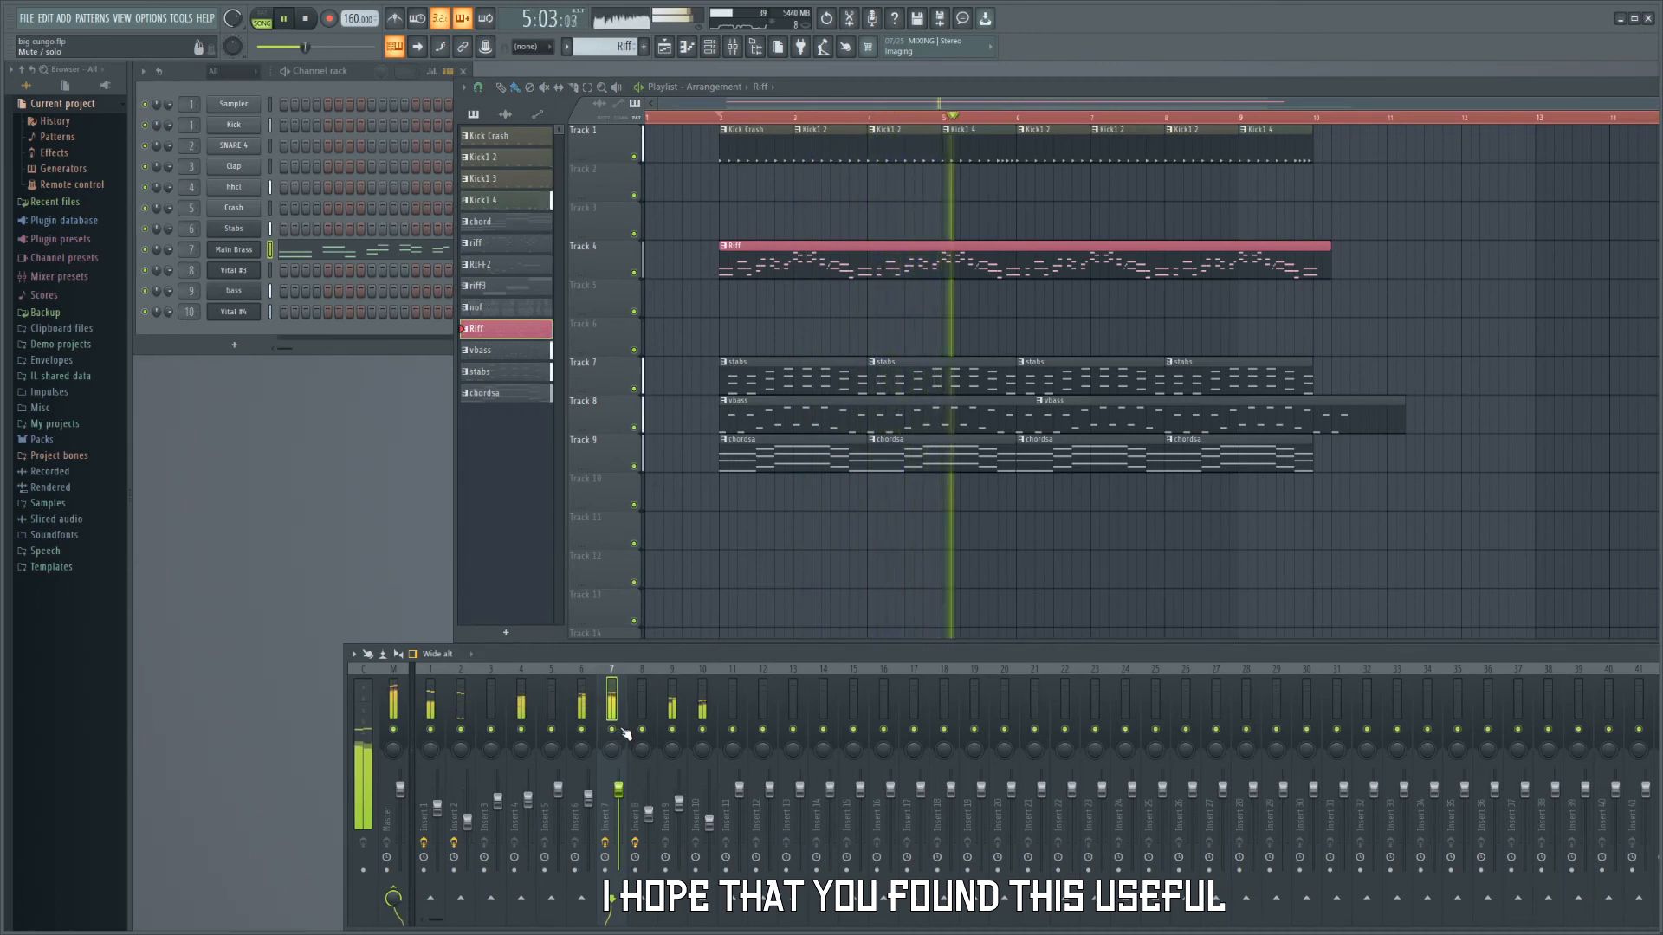